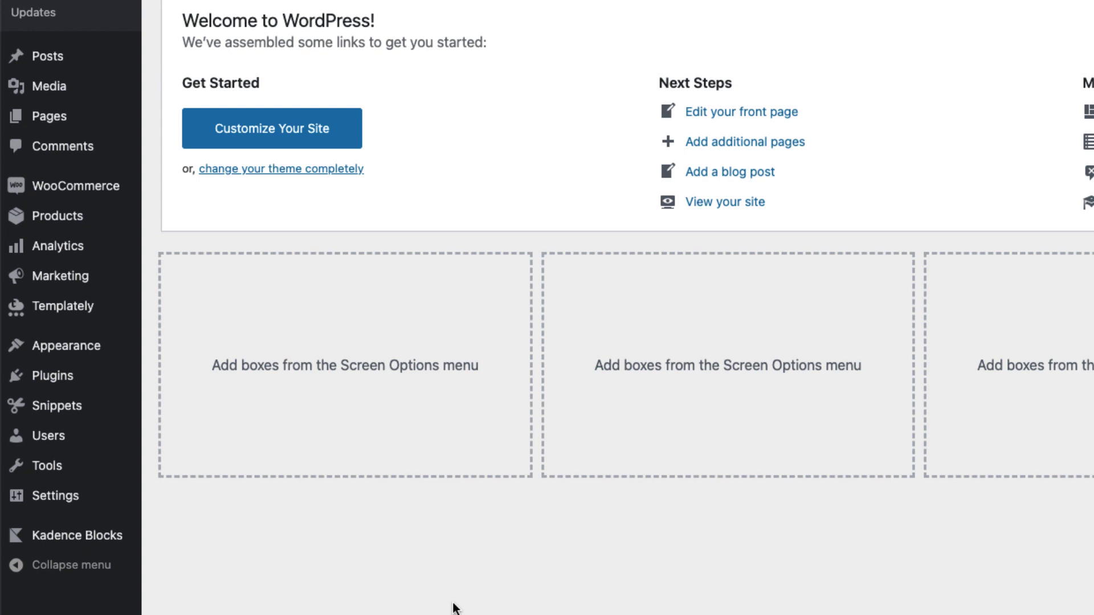
# Create a new Kadence element and title it "Bootam bar".
pyautogui.moveTo(81, 350)
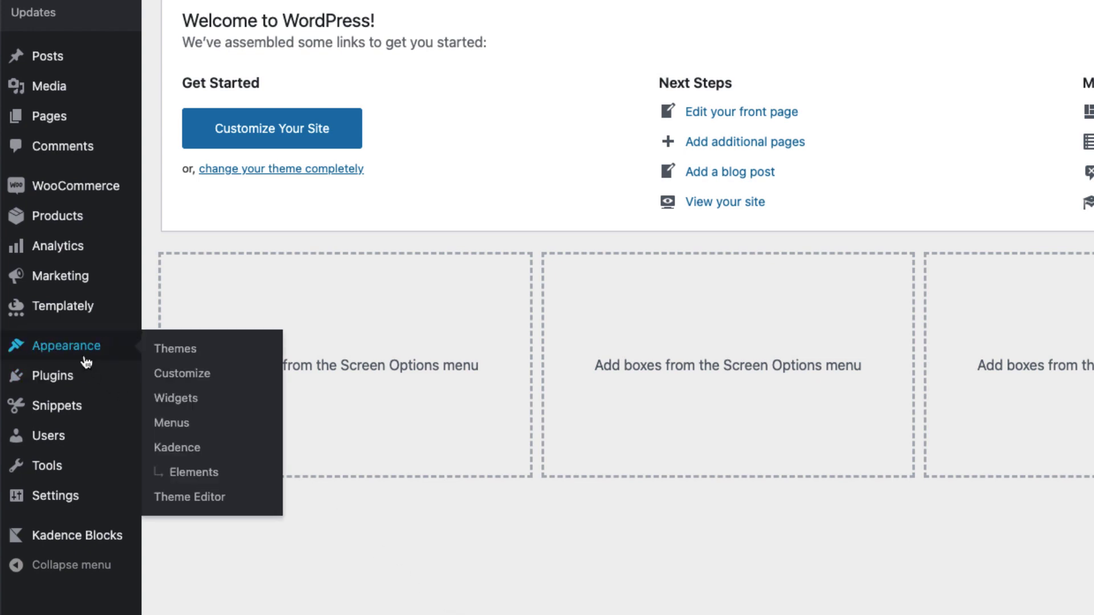
pyautogui.click(209, 477)
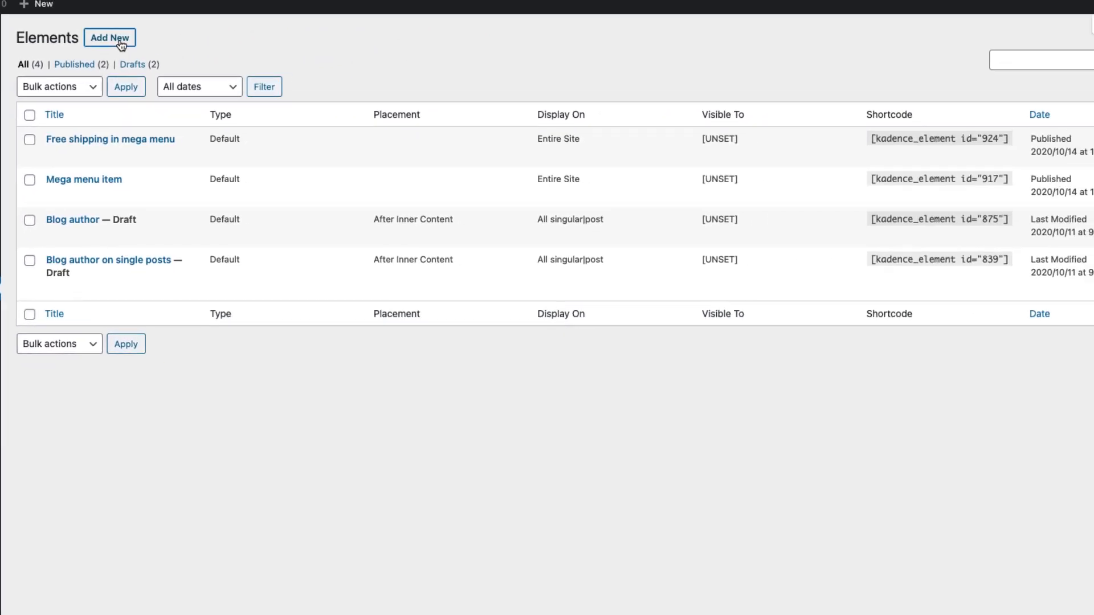
pyautogui.click(120, 41)
pyautogui.click(548, 368)
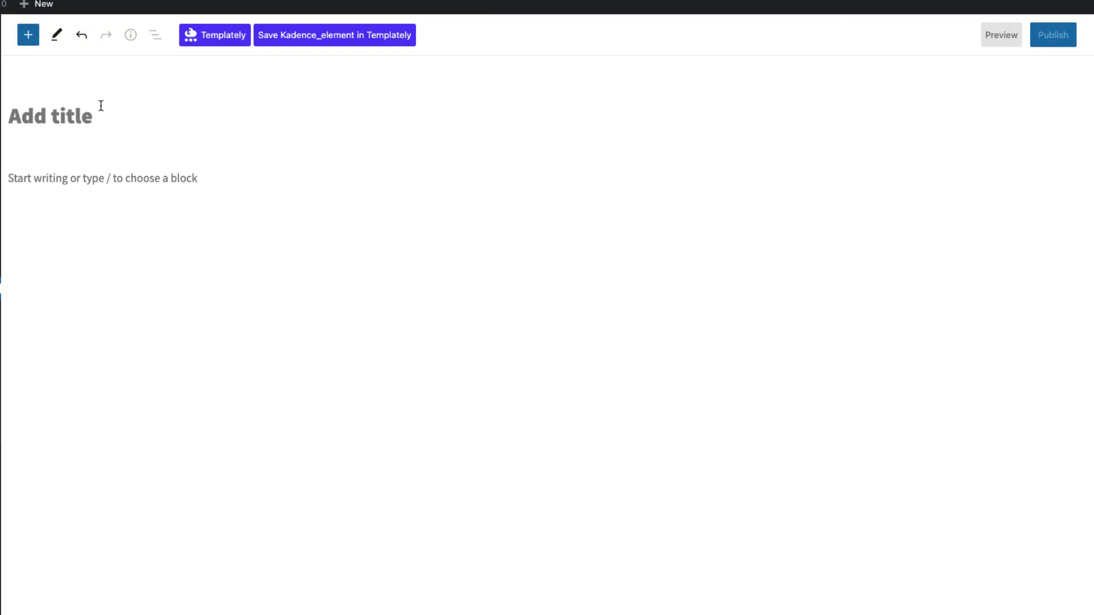
pyautogui.write('B')
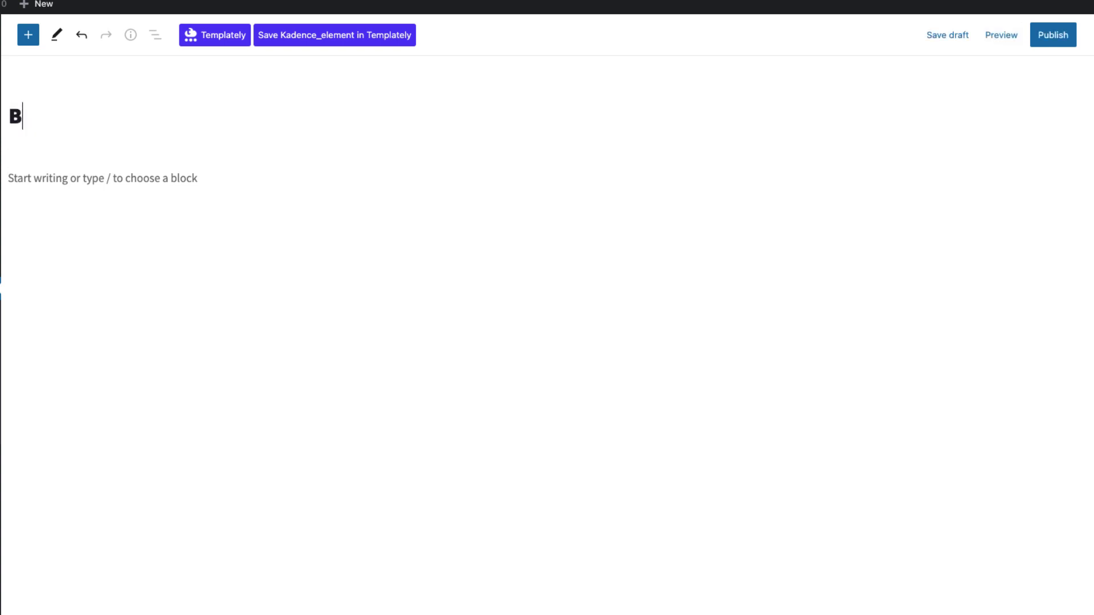
pyautogui.write('ootam bar')
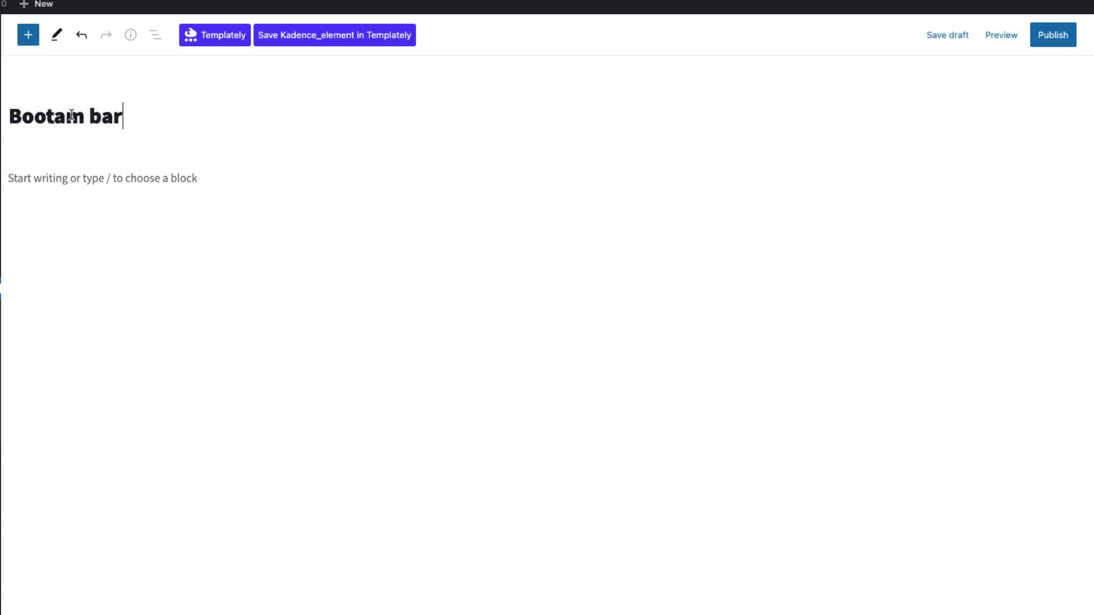
# Insert a Row Layout block below the title and give it three equal columns.
pyautogui.click(91, 174)
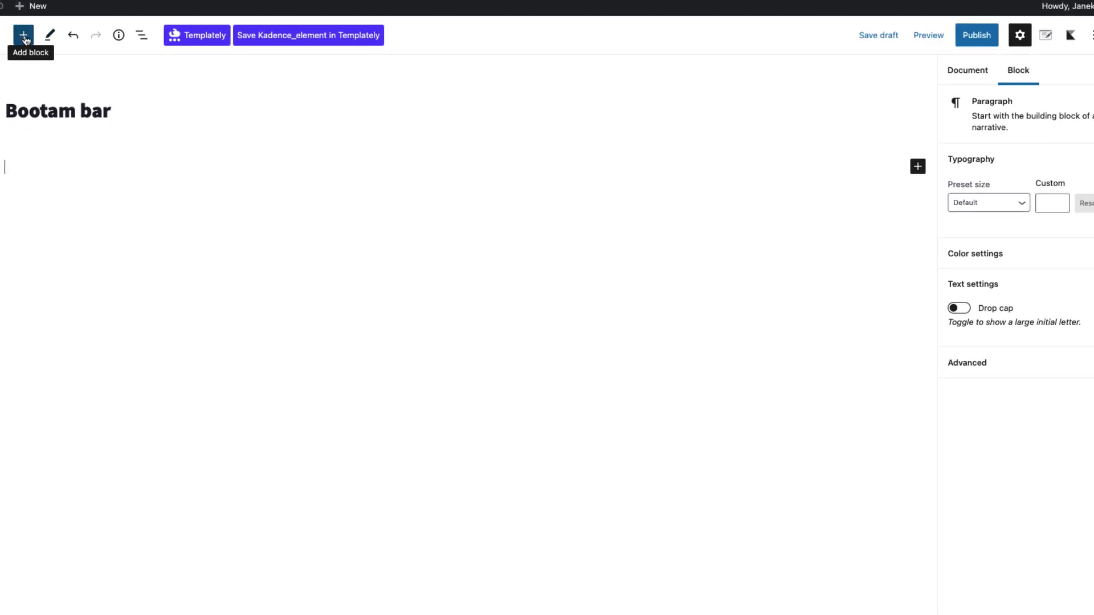
pyautogui.click(24, 36)
pyautogui.click(166, 189)
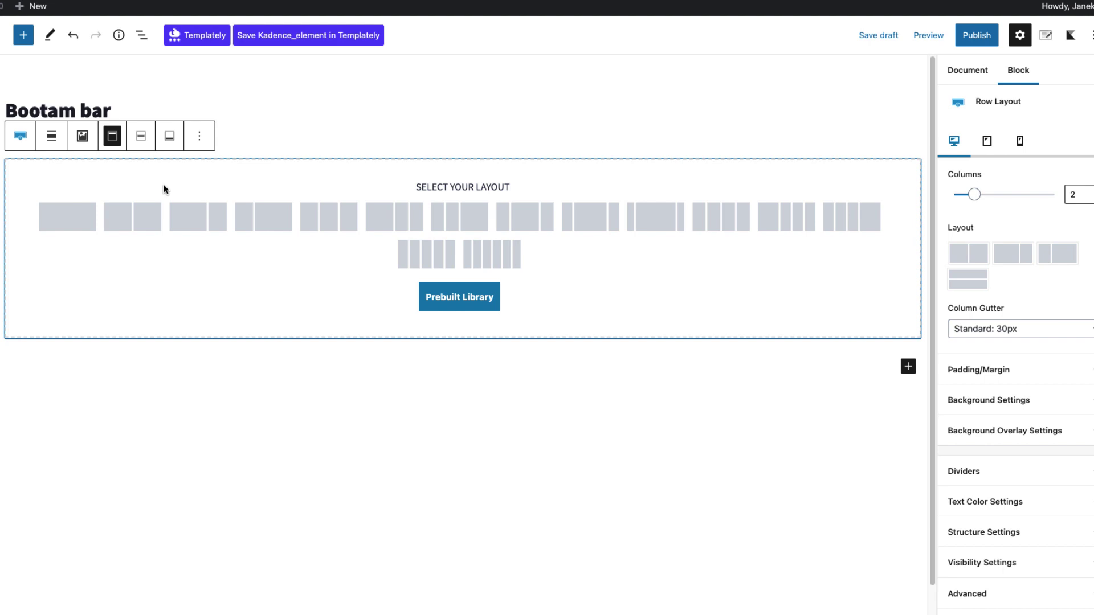
pyautogui.click(328, 216)
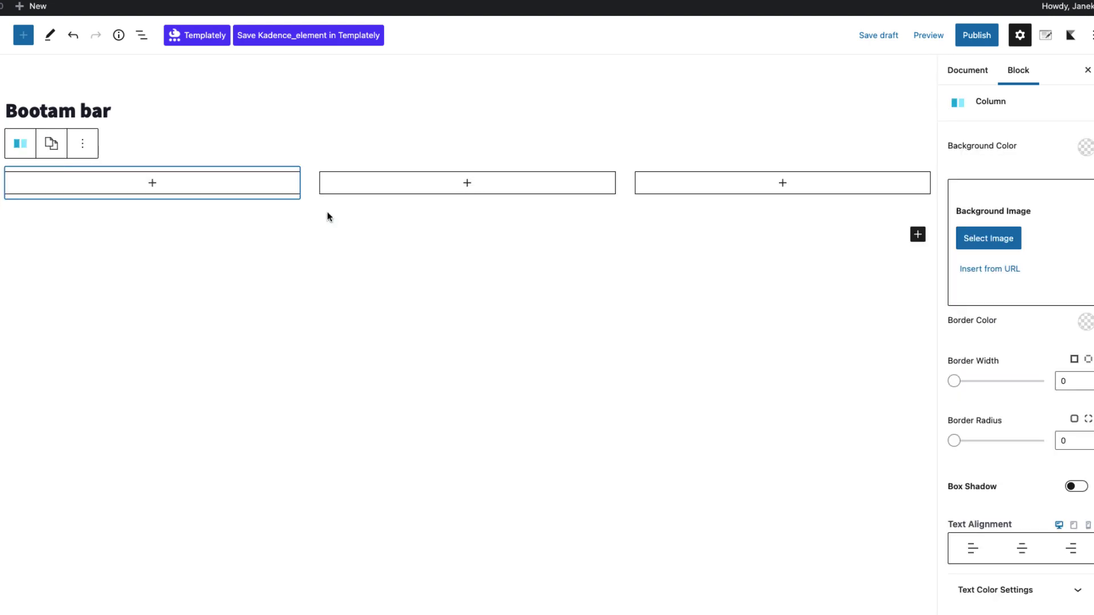
pyautogui.click(153, 182)
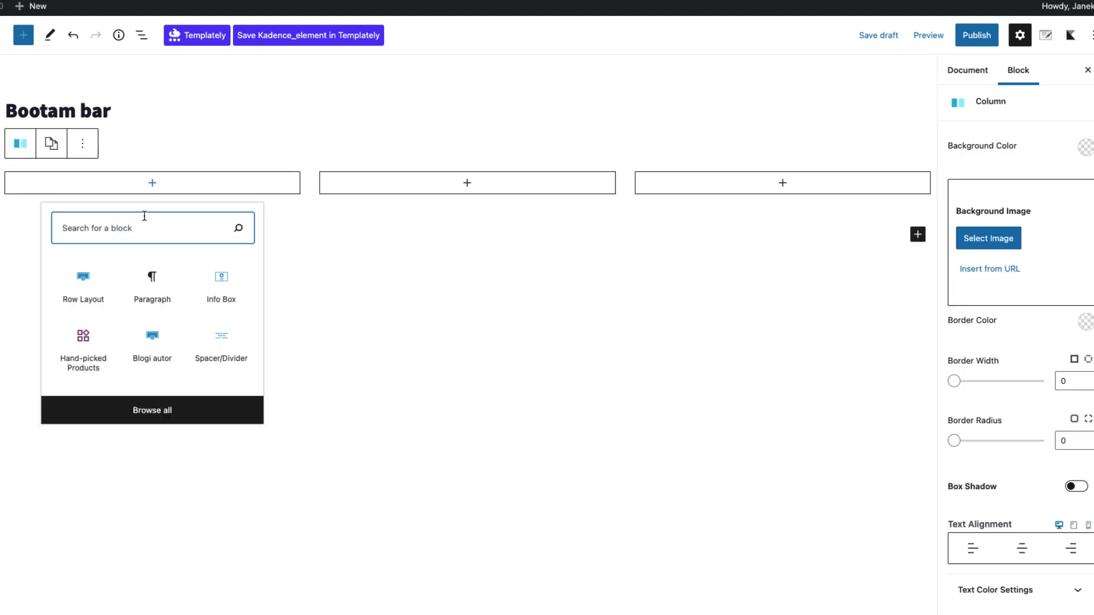
pyautogui.write('ico')
pyautogui.click(84, 285)
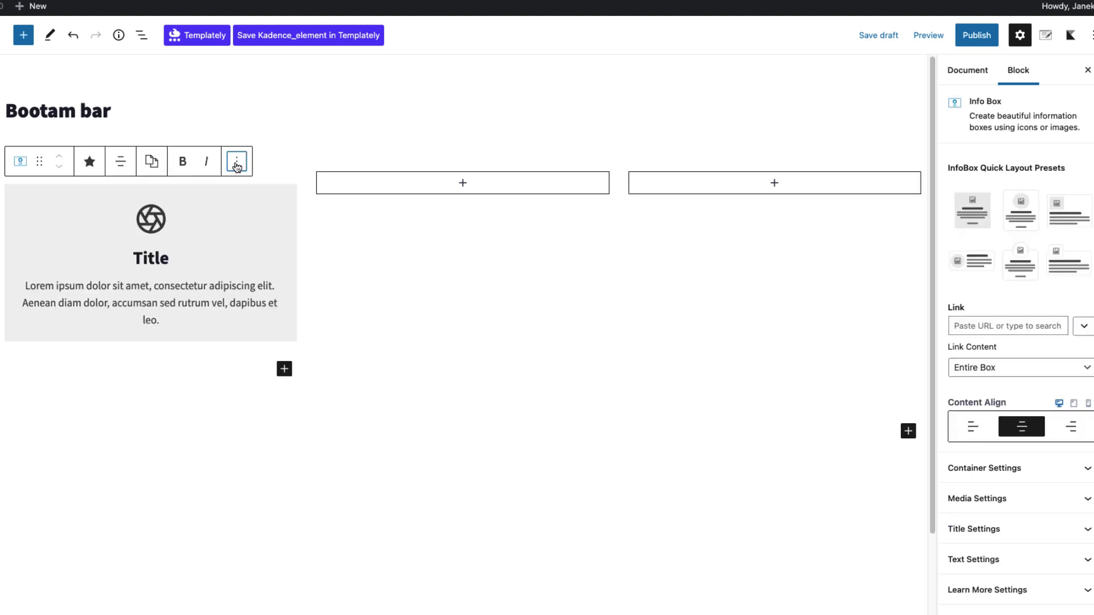
pyautogui.click(237, 166)
pyautogui.click(257, 445)
# Add an Icon block to the first column and choose the outlined house from the "home" icons.
pyautogui.click(138, 189)
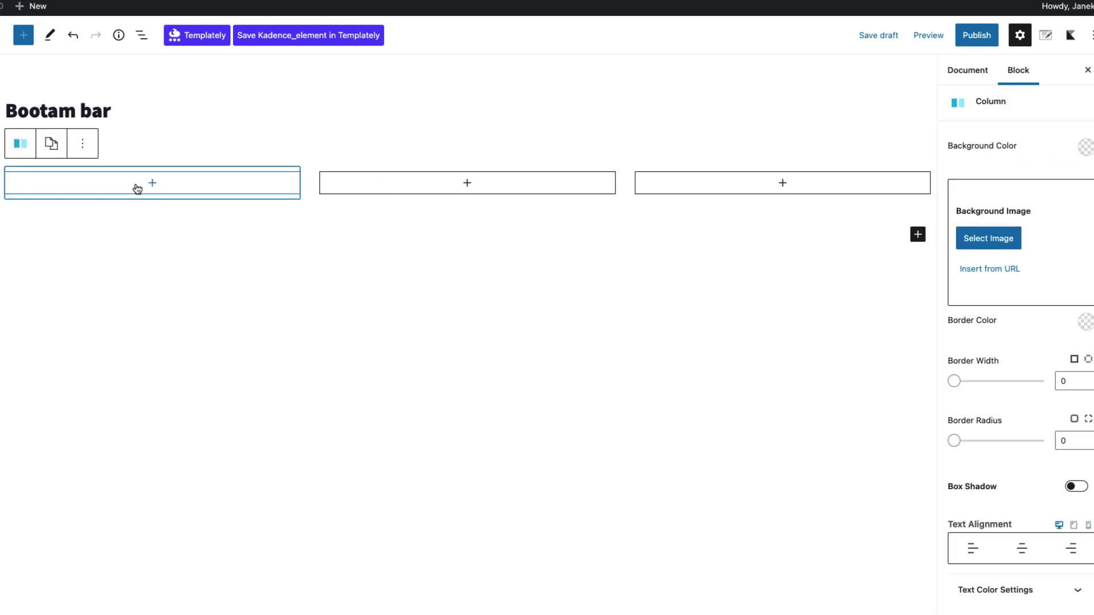
pyautogui.click(139, 187)
pyautogui.write('ico')
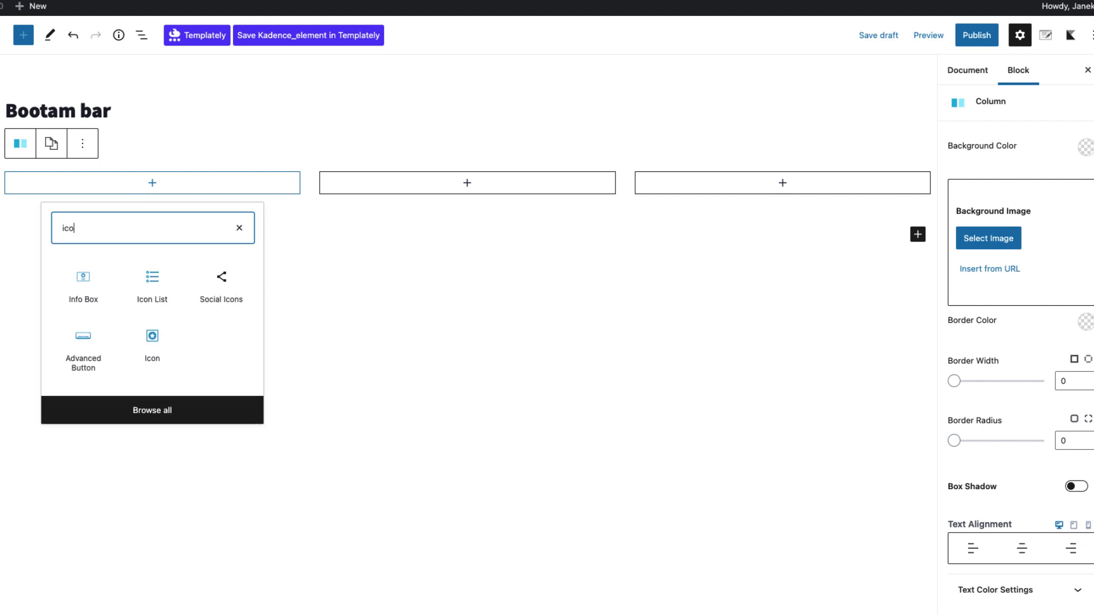
pyautogui.click(149, 336)
pyautogui.click(984, 327)
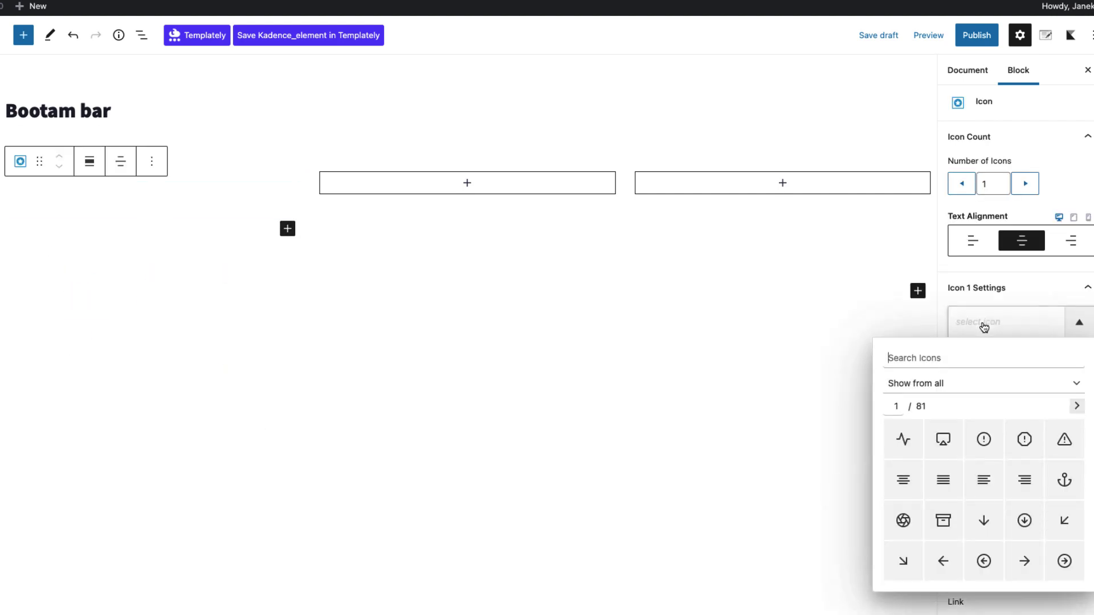
pyautogui.write('home')
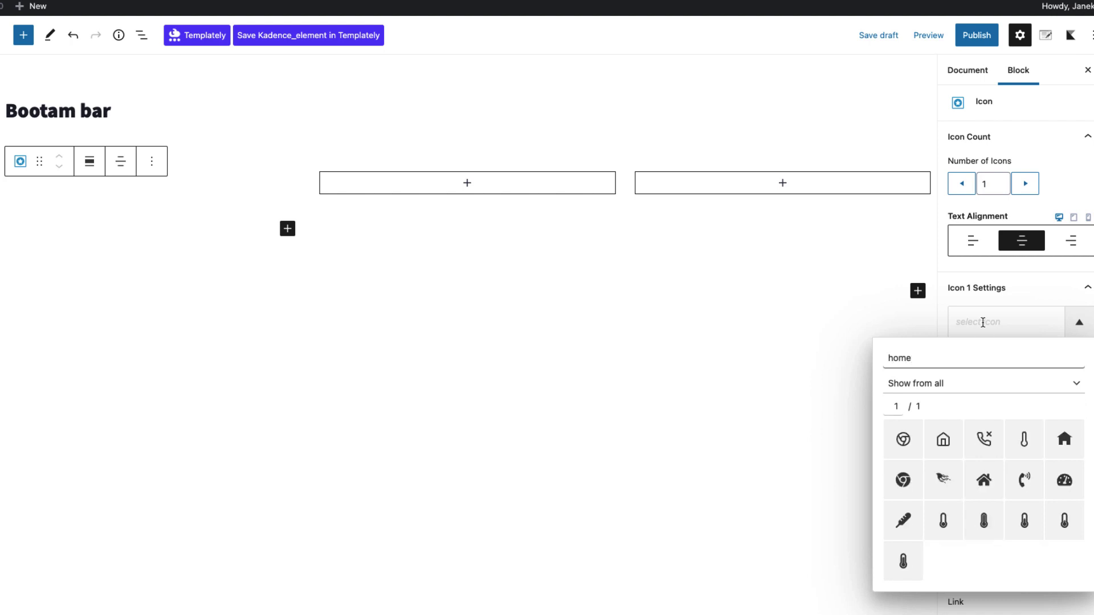
pyautogui.click(943, 438)
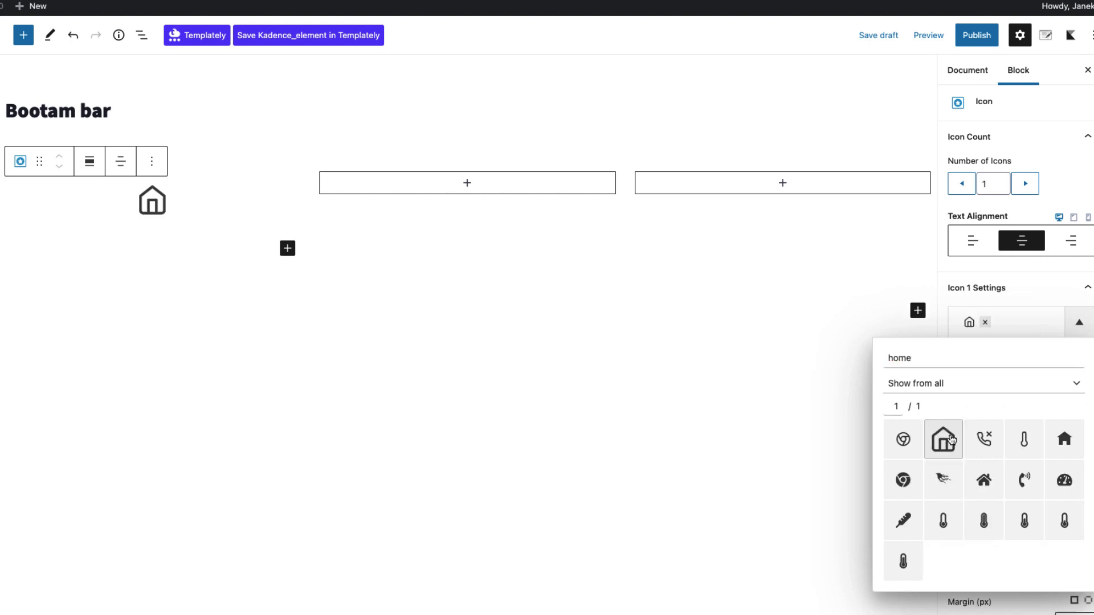
# Set the home icon's size to 30 and its hover color to the palette blue 2B6CB0.
pyautogui.click(1004, 335)
pyautogui.moveTo(969, 371); pyautogui.dragTo(969, 375)
pyautogui.scroll(-4, 1084, 286)
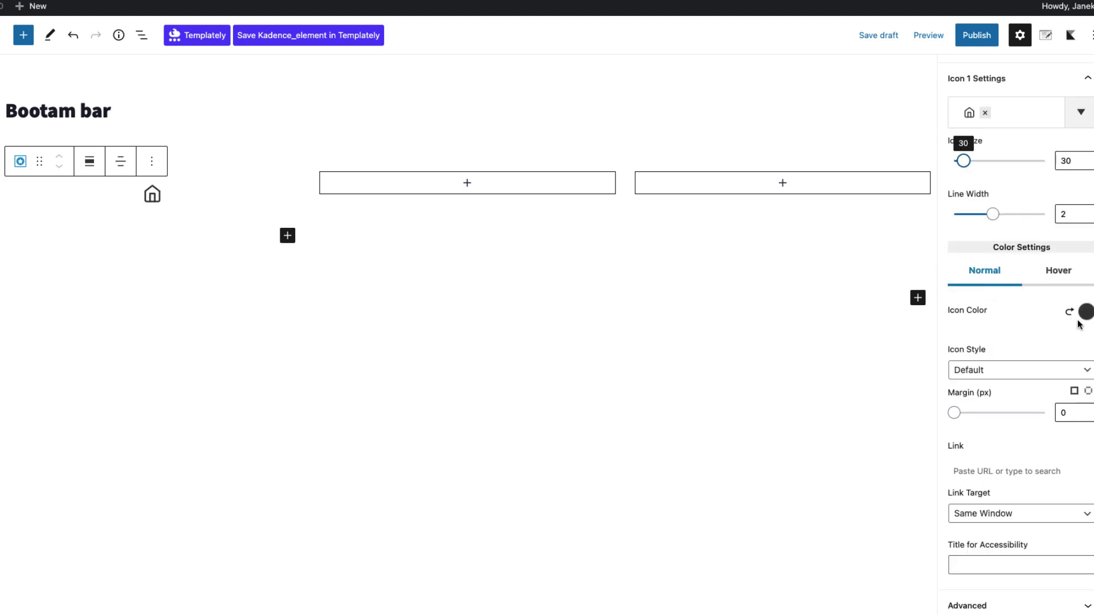
pyautogui.click(1068, 272)
pyautogui.click(1086, 312)
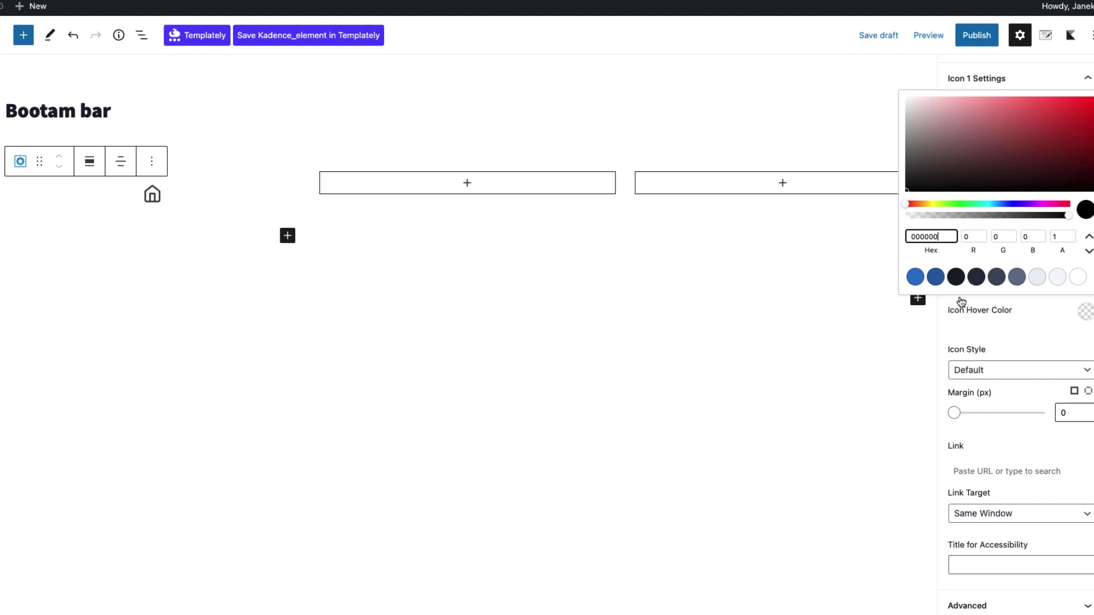
pyautogui.click(935, 277)
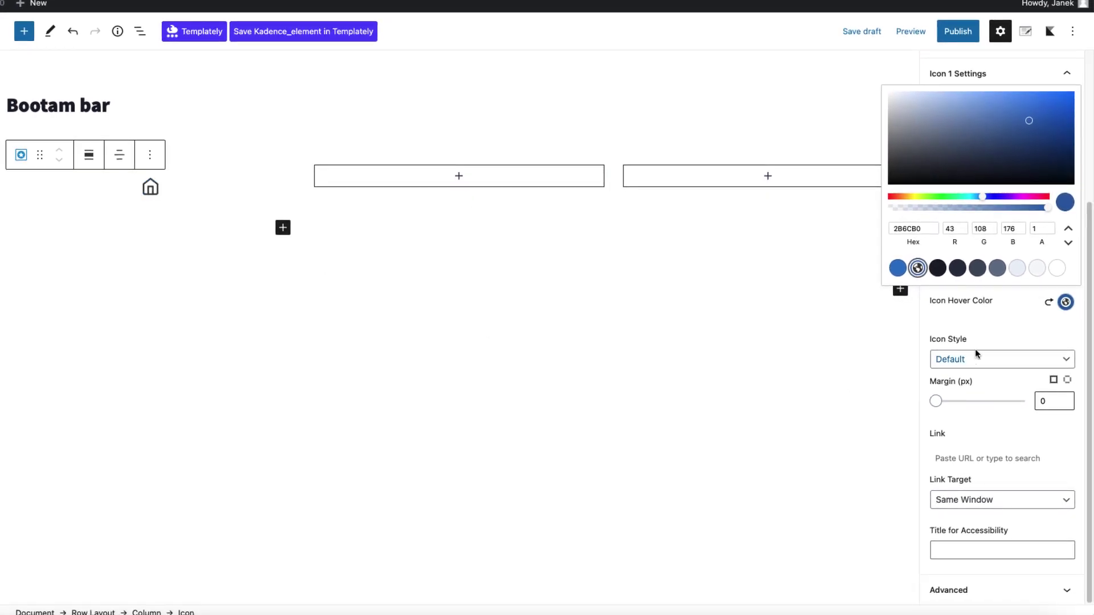
# Link the home icon to the site's Home page, found by searching for "home".
pyautogui.click(968, 459)
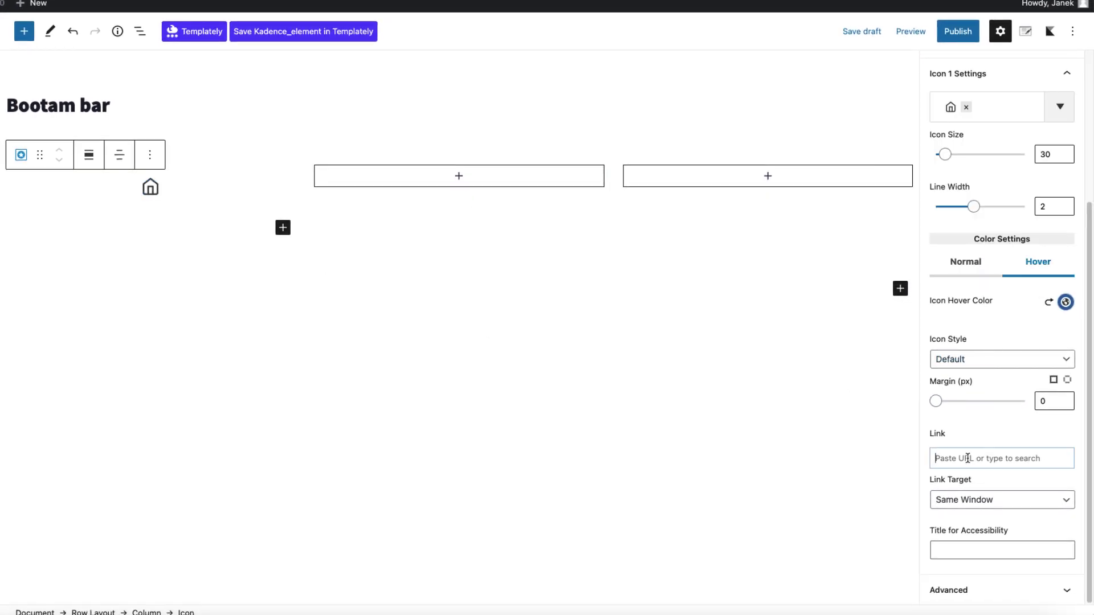
pyautogui.write('home')
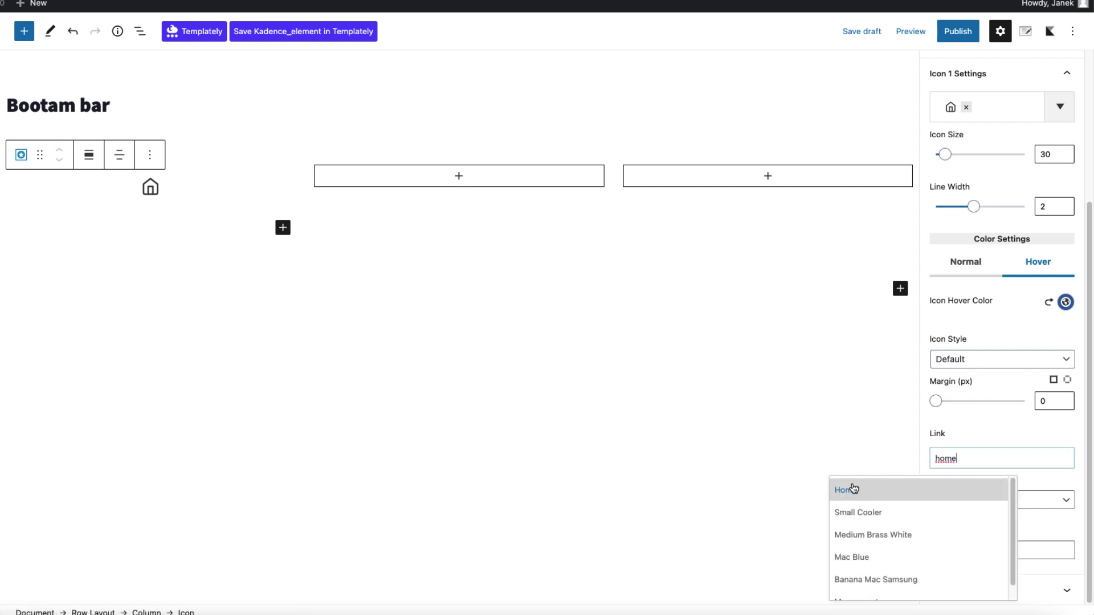
pyautogui.click(853, 489)
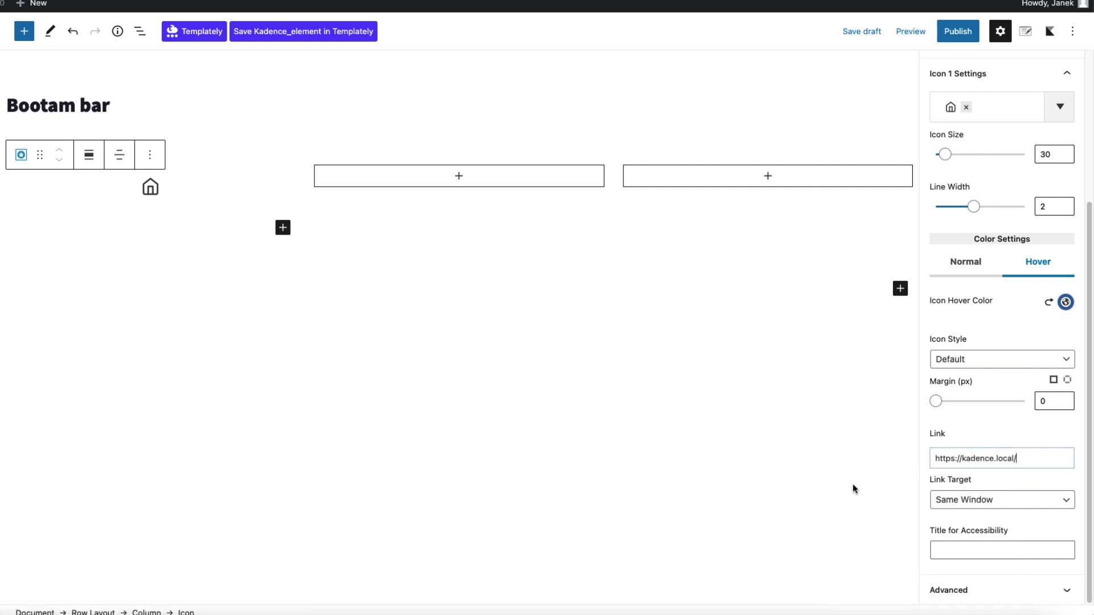
# Duplicate the home icon block and move the copy into the second column.
pyautogui.click(150, 160)
pyautogui.click(175, 246)
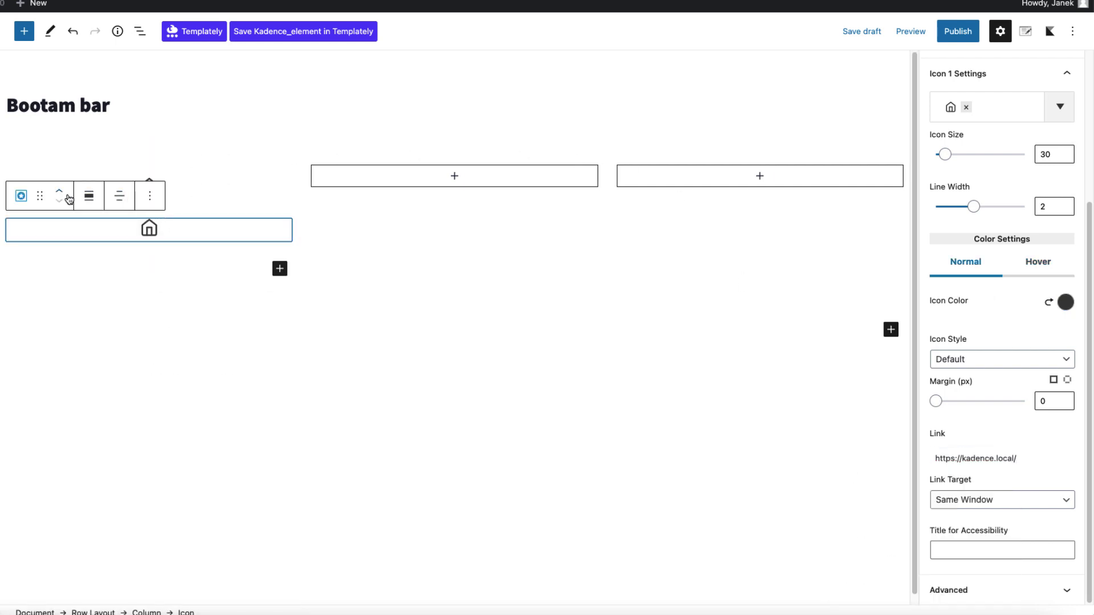
pyautogui.moveTo(39, 195); pyautogui.dragTo(491, 189)
# Replace the second column's house icon with the plain outlined handset from the "phone" icons.
pyautogui.scroll(-5, 982, 460)
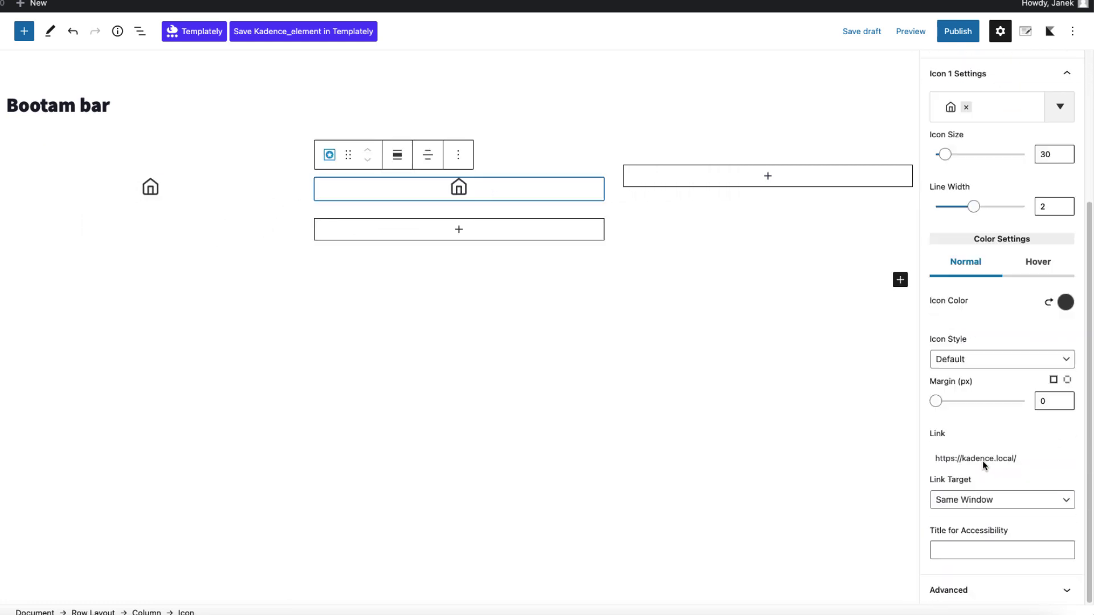
pyautogui.scroll(2, 992, 274)
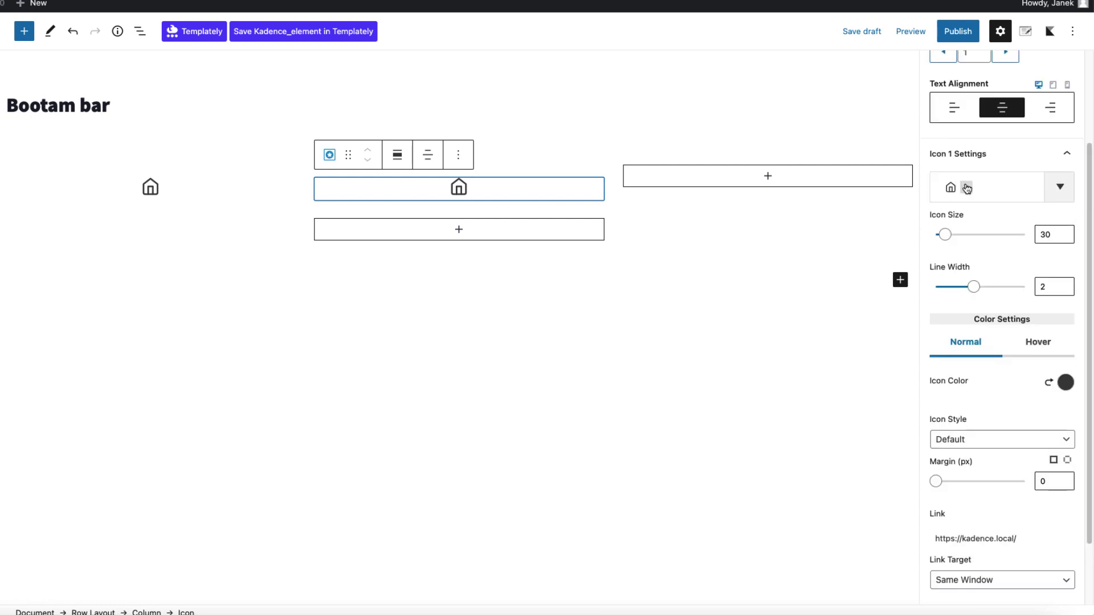
pyautogui.click(967, 188)
pyautogui.click(966, 189)
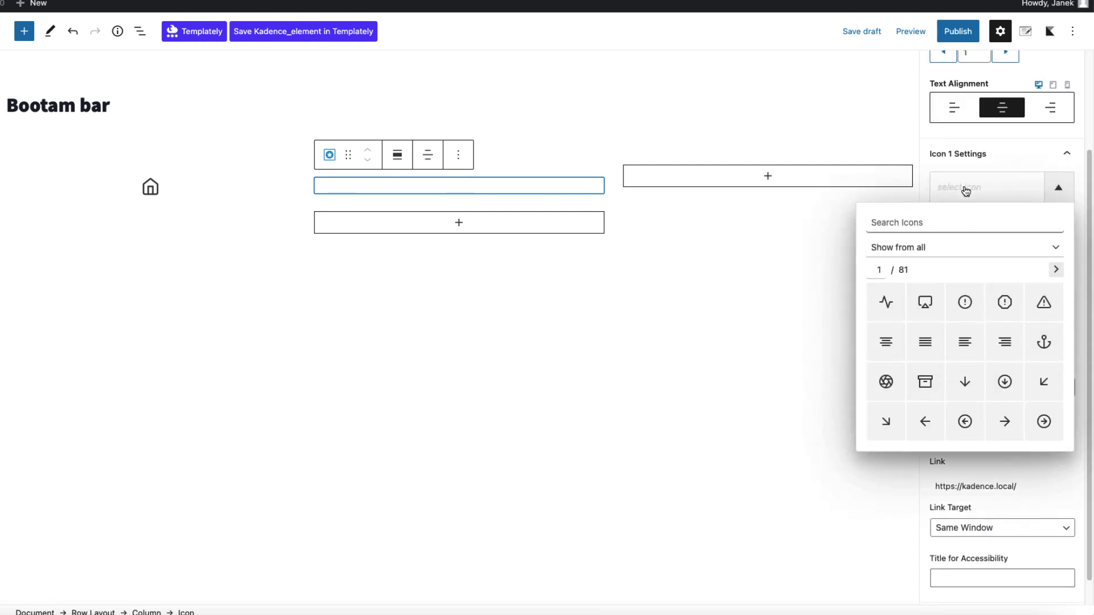
pyautogui.write('phone')
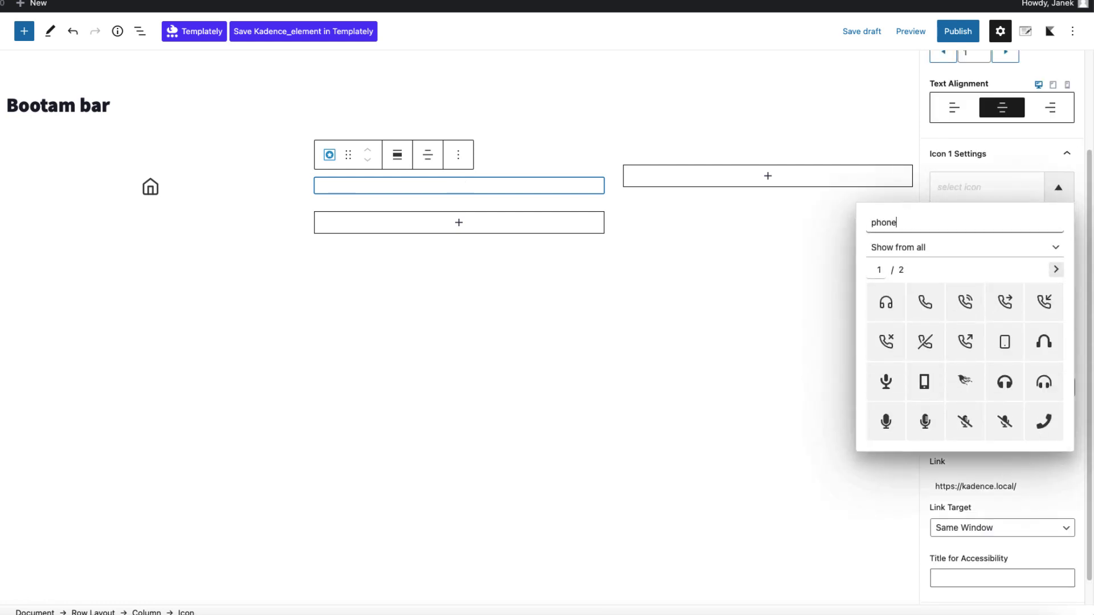
pyautogui.click(926, 302)
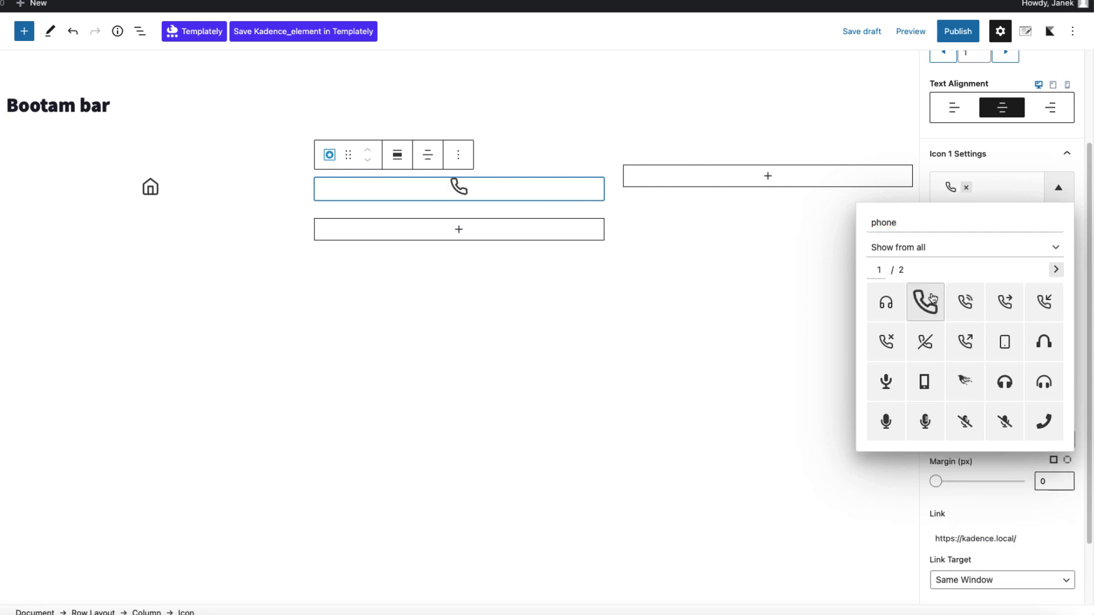
pyautogui.click(990, 177)
# Replace the phone icon's link with a tel: link containing the contact phone number.
pyautogui.scroll(-3, 989, 176)
pyautogui.write('te')
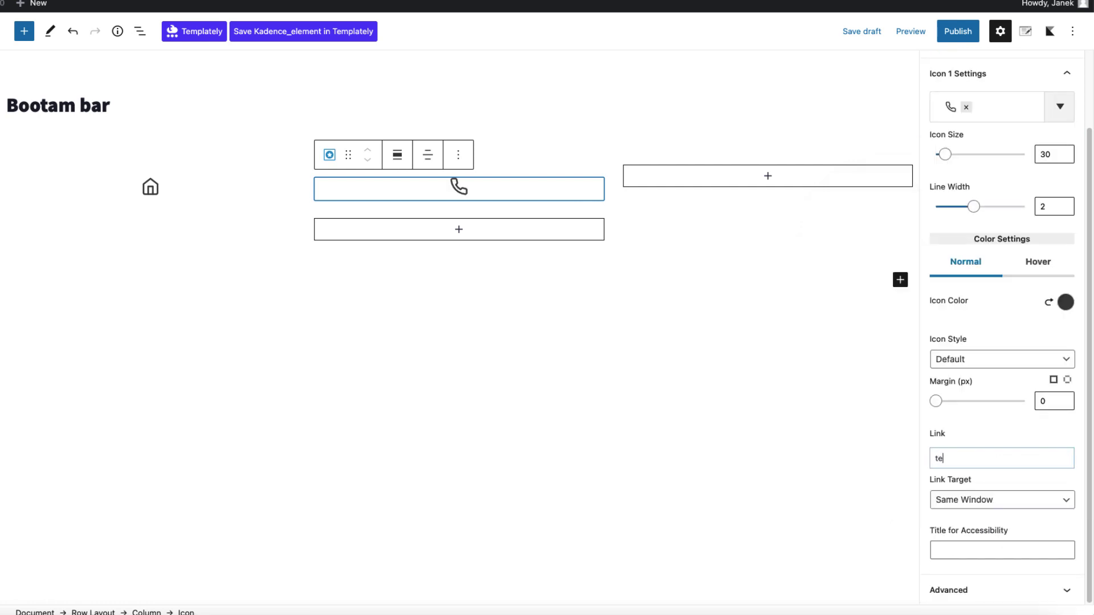
pyautogui.write('l:+12345678')
# Duplicate the phone icon block and move the copy into the third column.
pyautogui.click(458, 155)
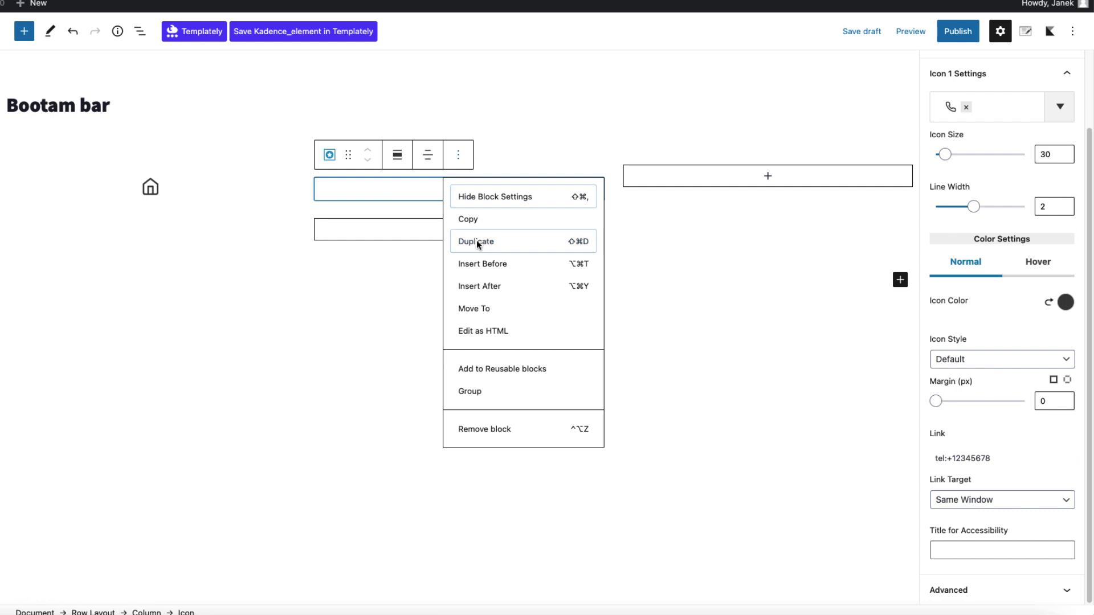
pyautogui.click(477, 242)
pyautogui.moveTo(347, 195); pyautogui.dragTo(716, 177)
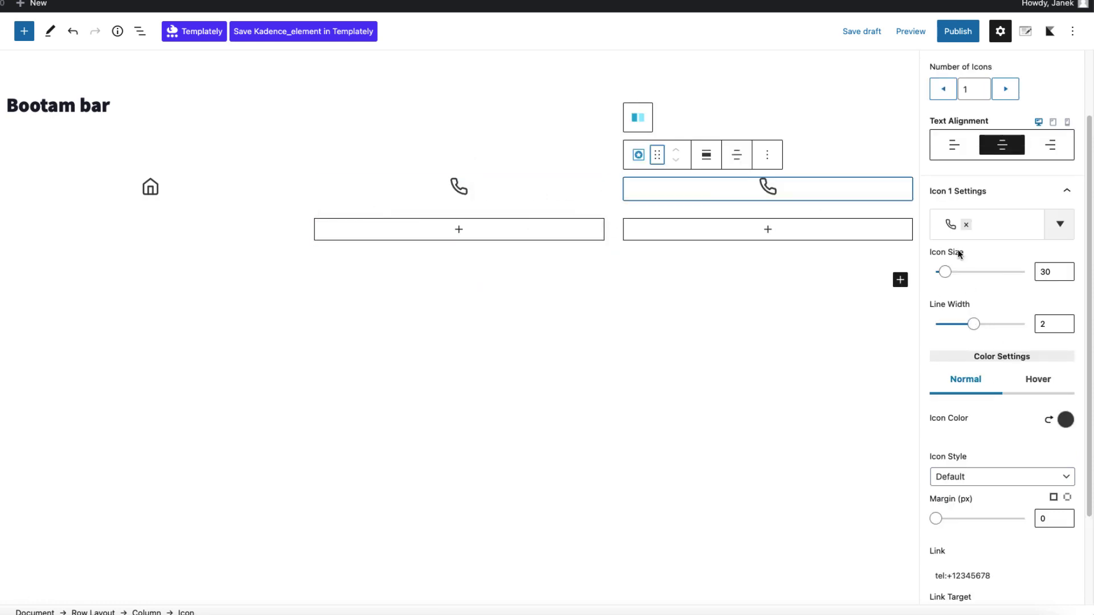
# Replace the third column's phone icon with the outlined envelope from the "email" icons.
pyautogui.click(966, 225)
pyautogui.click(963, 229)
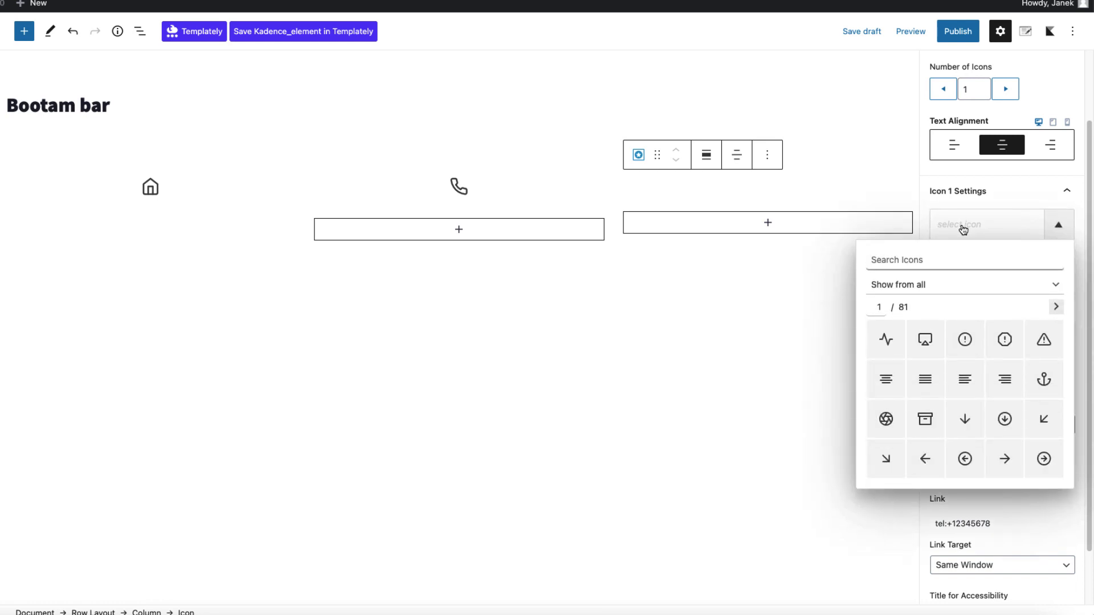
pyautogui.write('email')
pyautogui.click(887, 341)
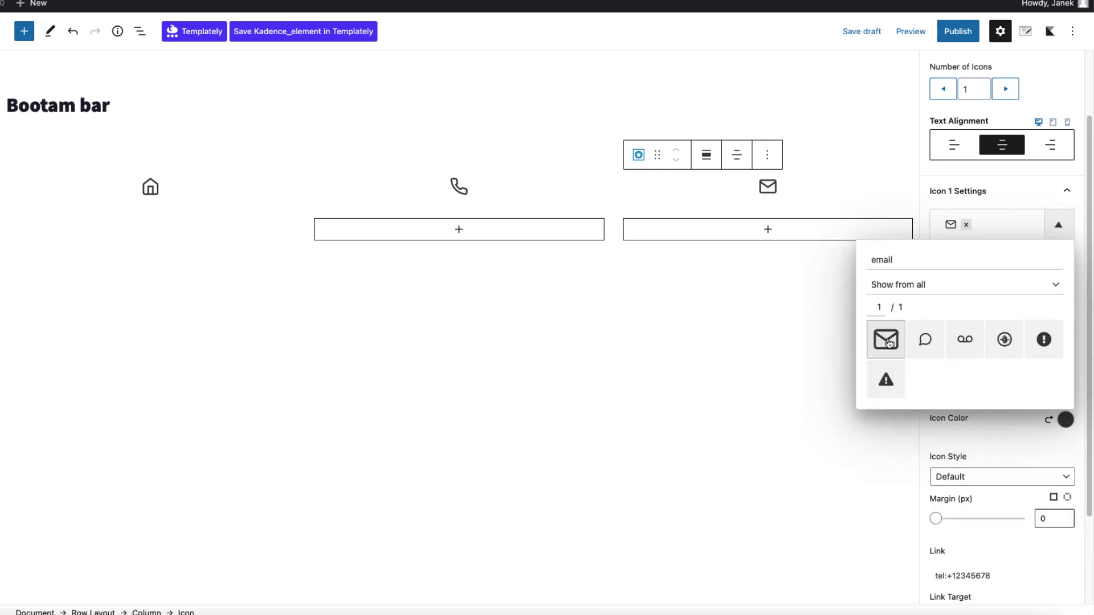
# Replace the envelope icon's link with a mailto: link containing the contact e-mail address.
pyautogui.click(986, 572)
pyautogui.scroll(-1, 987, 572)
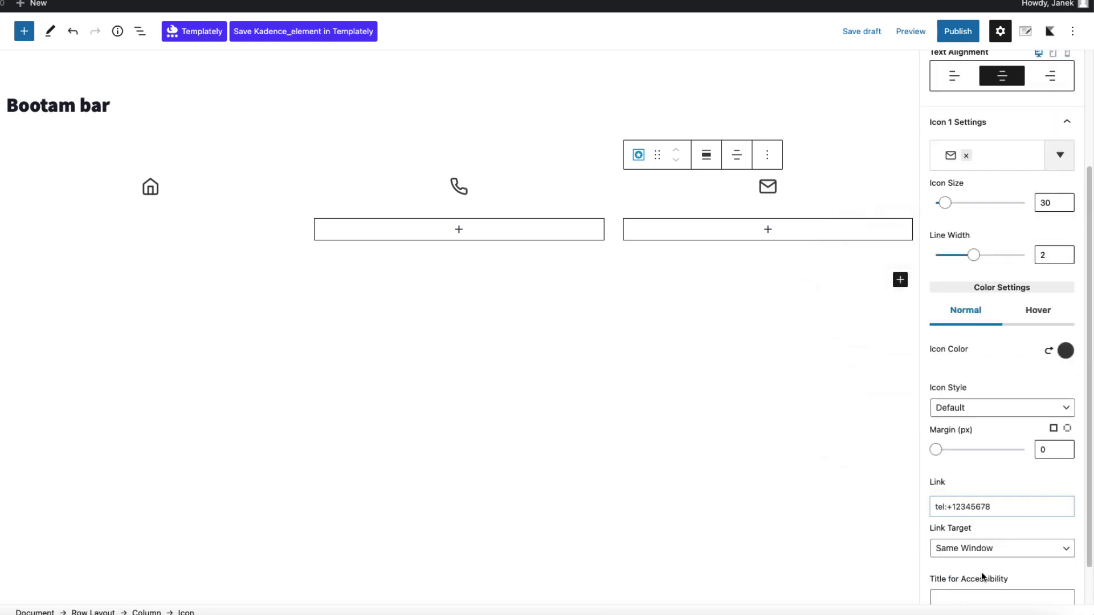
pyautogui.tripleClick(1006, 507)
pyautogui.write('mailto:e')
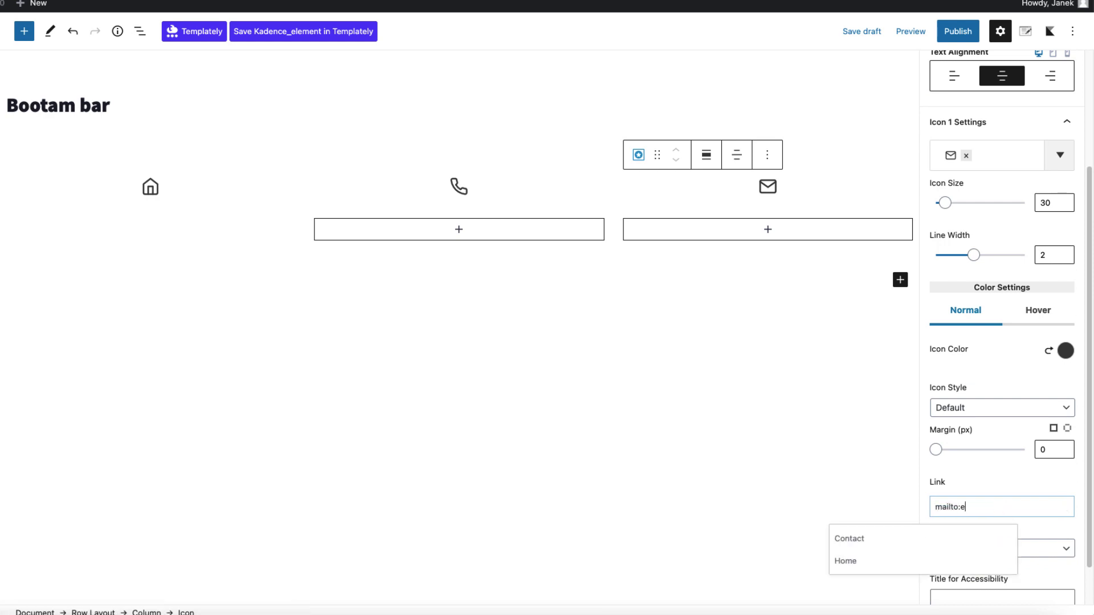
pyautogui.write('mail@email.com')
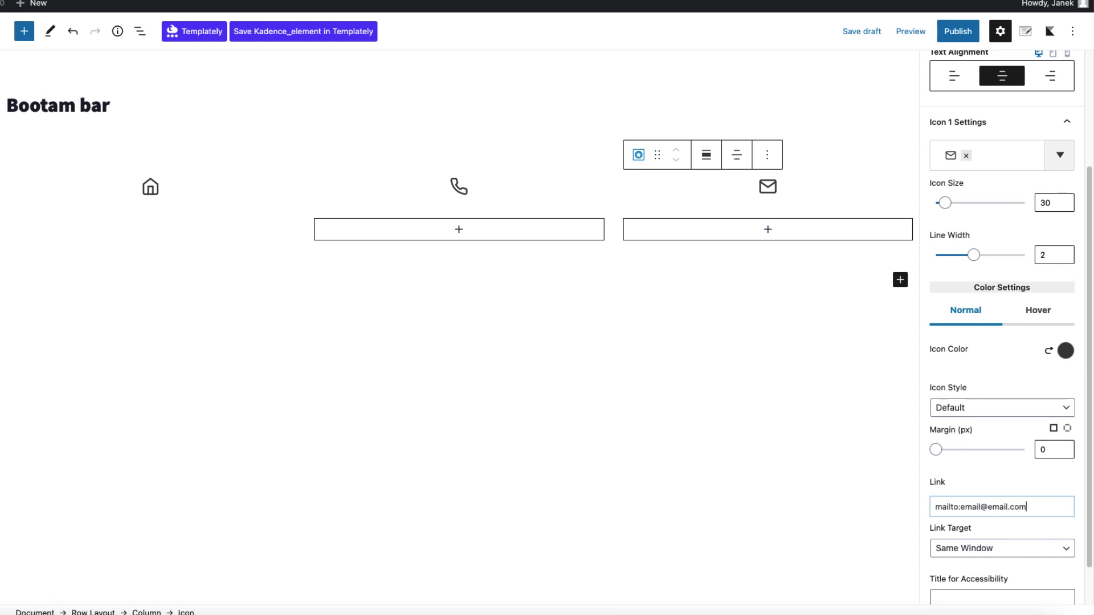
# Set the element's placement to Fixed Bottom (no space below footer).
pyautogui.scroll(3, 1013, 78)
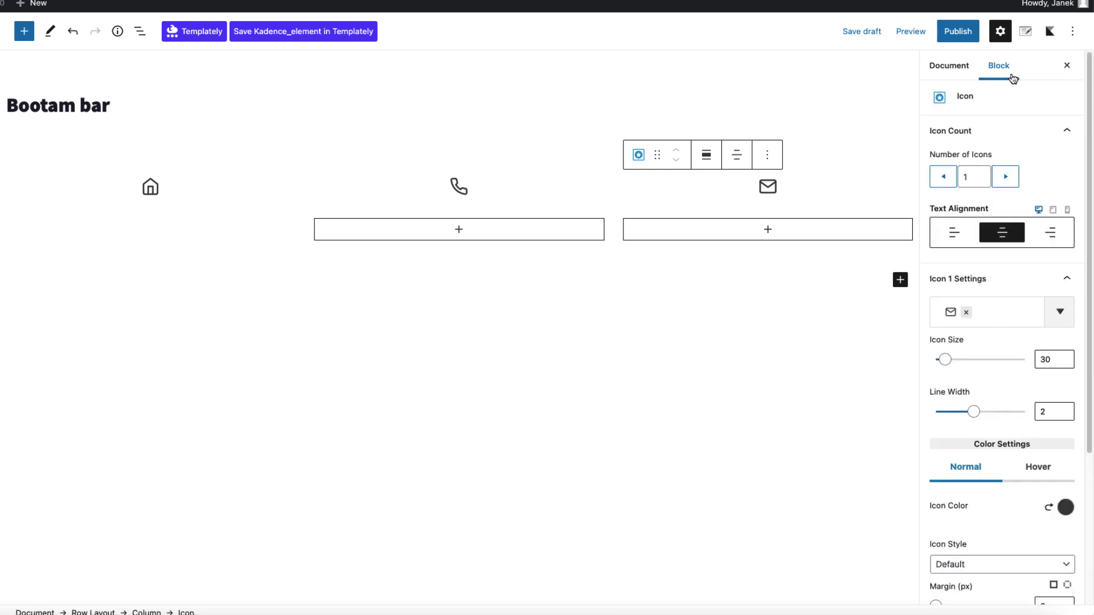
pyautogui.click(1025, 32)
pyautogui.click(975, 127)
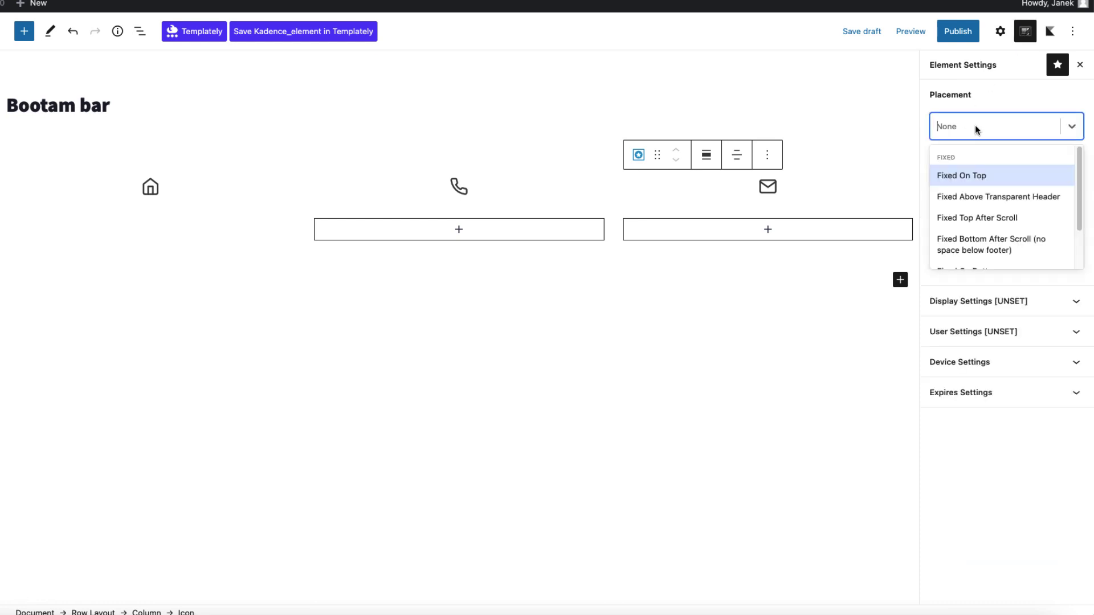
pyautogui.scroll(-2, 983, 222)
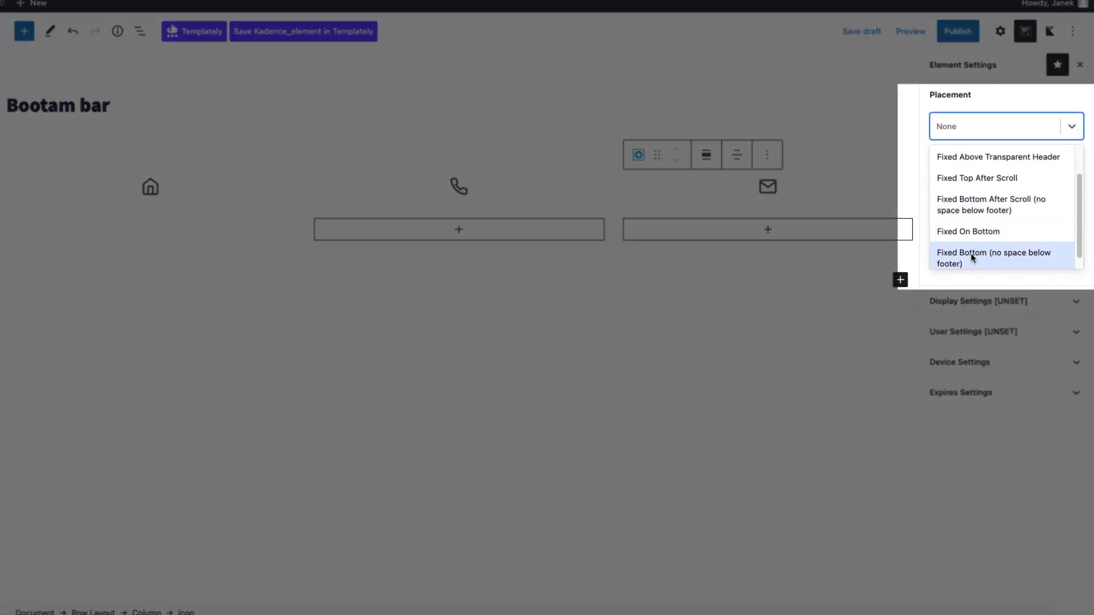
pyautogui.click(973, 258)
# Set the element to show on the Entire Site, with no exclusion rule.
pyautogui.click(998, 214)
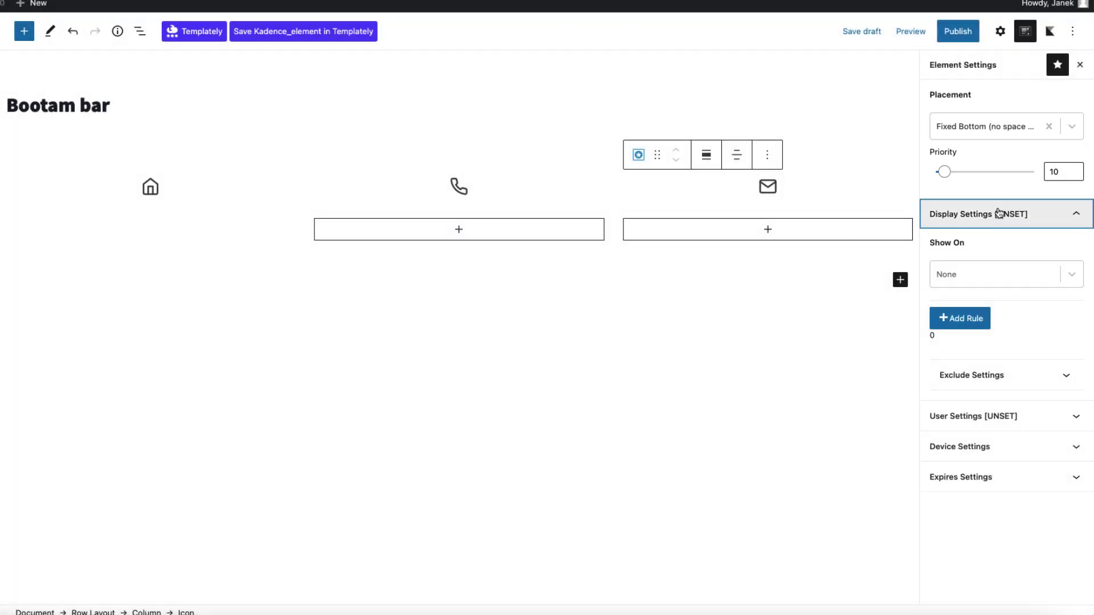
pyautogui.click(970, 277)
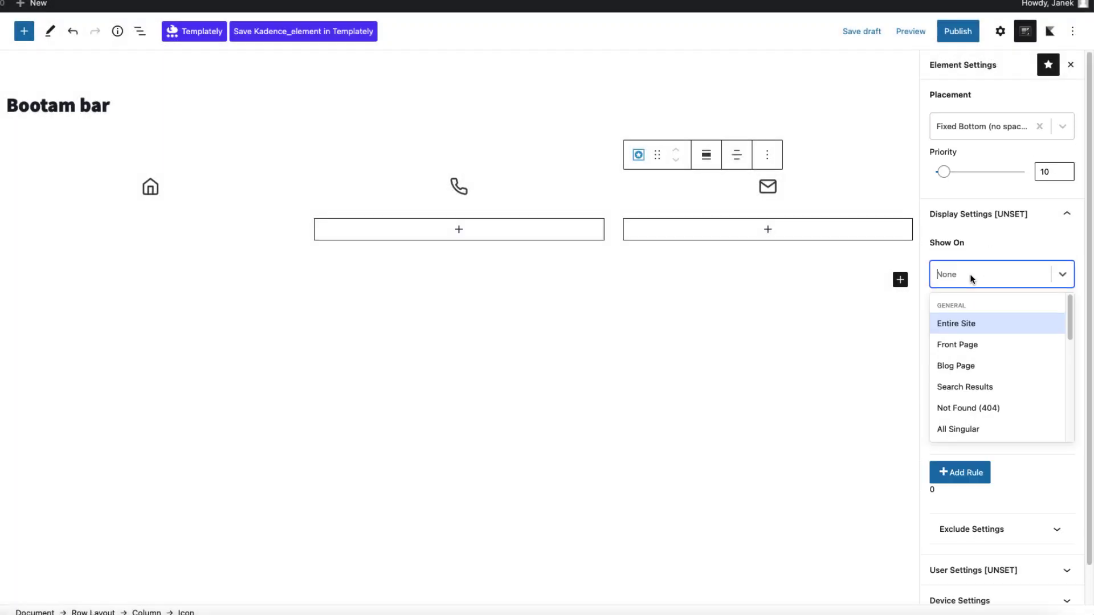
pyautogui.click(955, 322)
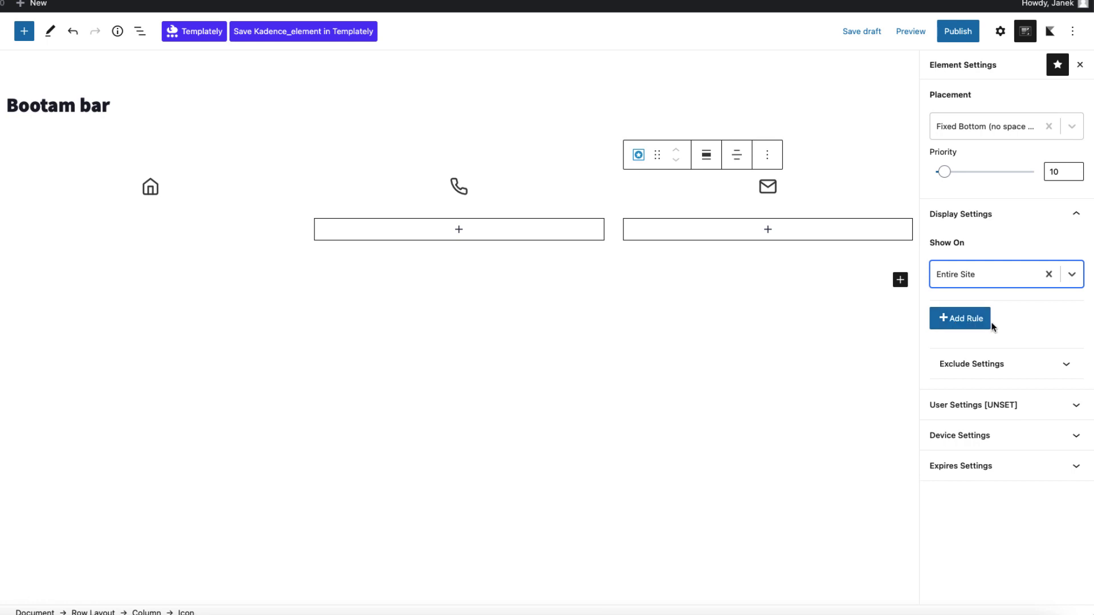
pyautogui.click(1011, 366)
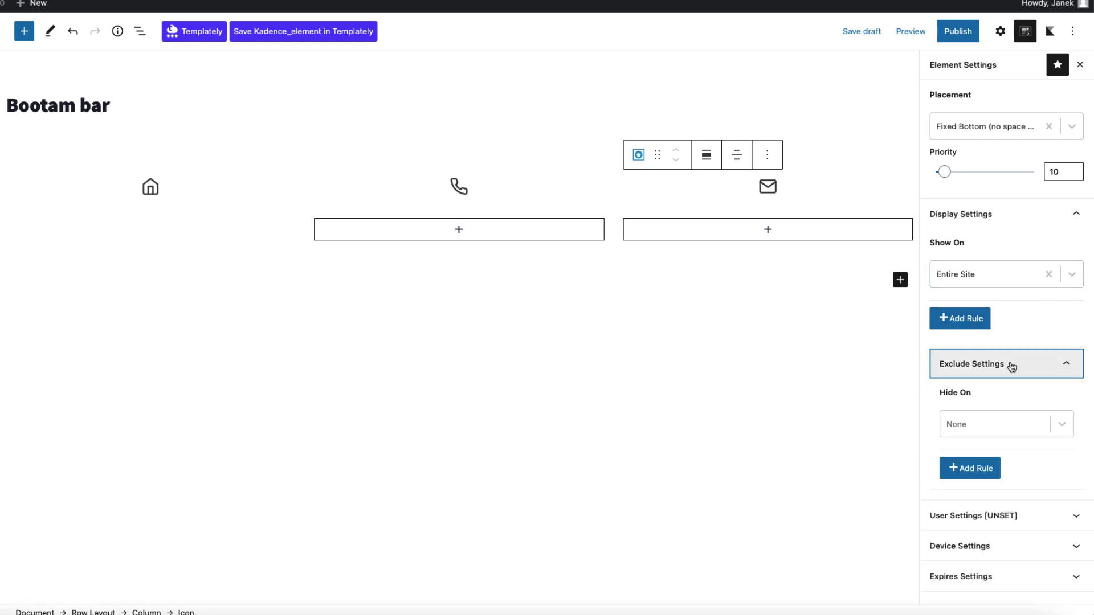
pyautogui.click(1012, 366)
# Make the element visible to All Users.
pyautogui.click(992, 405)
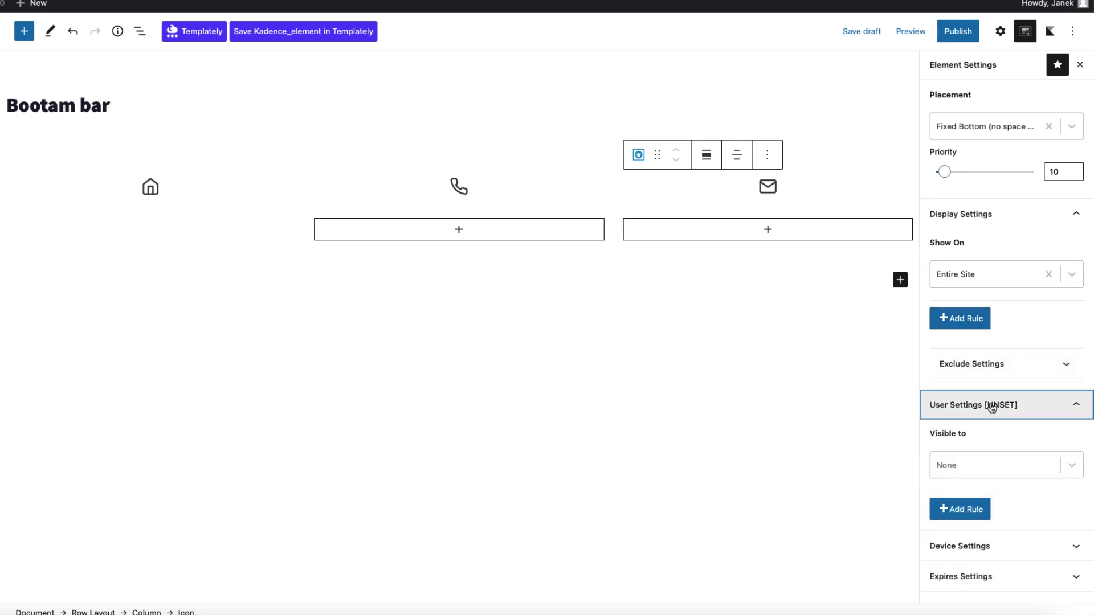
pyautogui.click(963, 466)
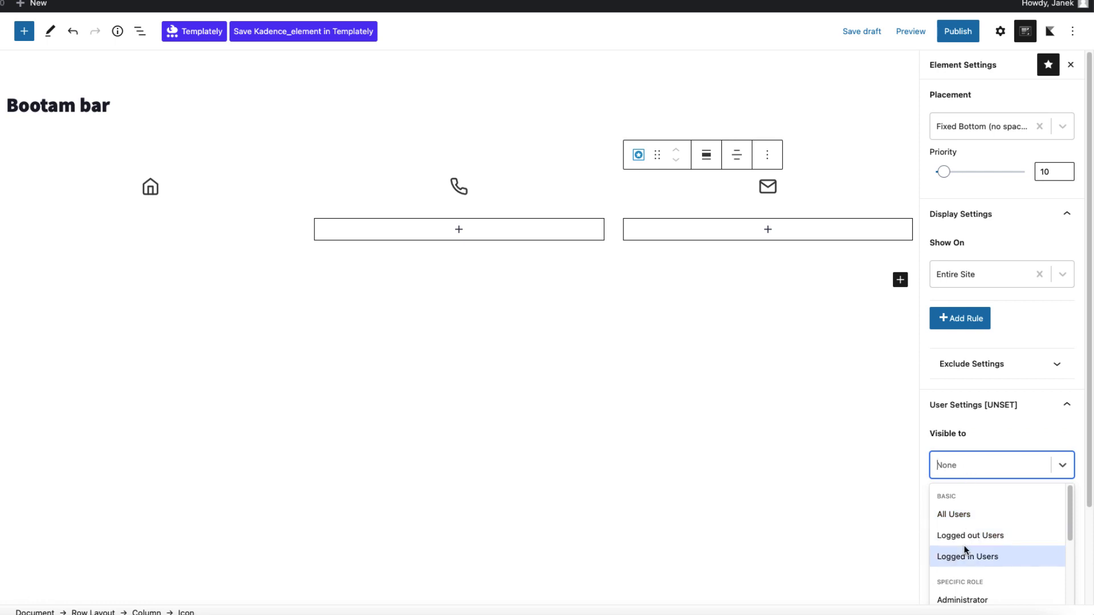
pyautogui.scroll(-2, 965, 546)
pyautogui.scroll(2, 962, 580)
pyautogui.click(963, 516)
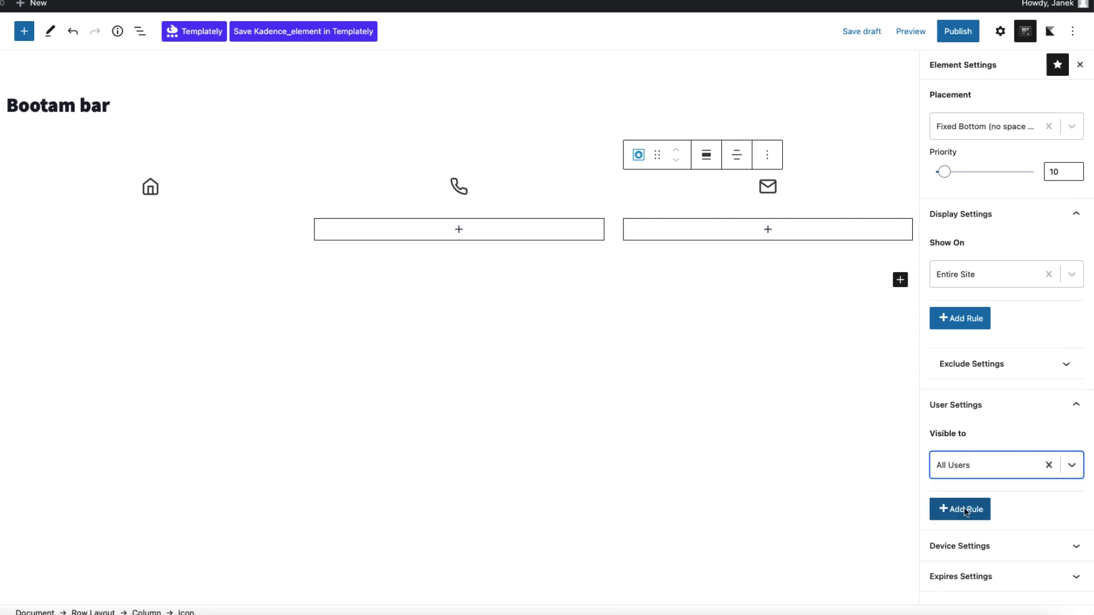
# Restrict the element's display to Tablet and Mobile devices.
pyautogui.click(992, 549)
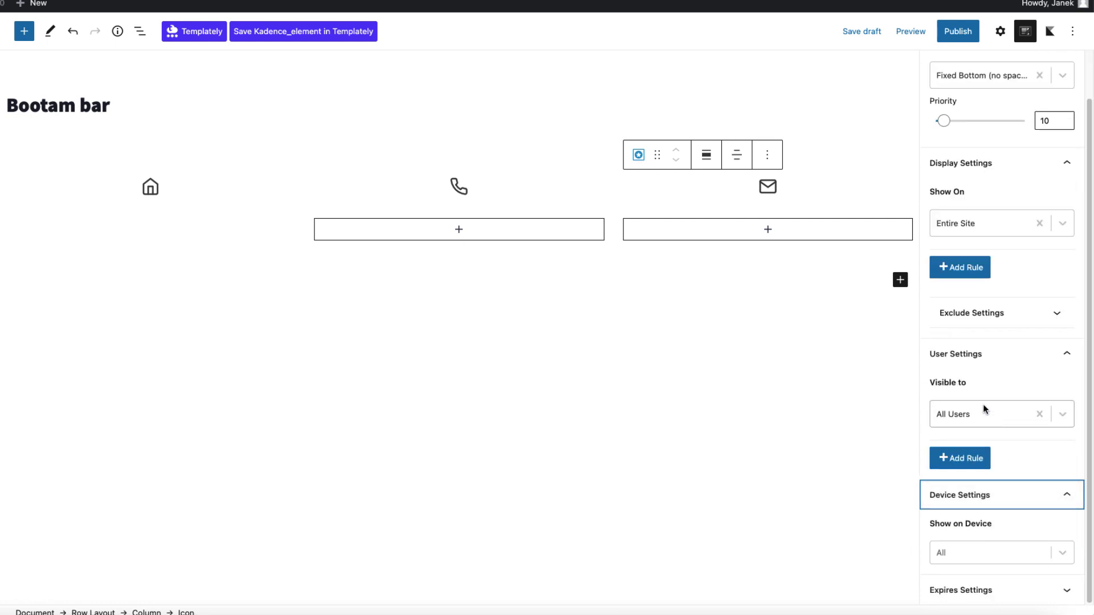
pyautogui.click(973, 552)
pyautogui.click(957, 566)
pyautogui.click(986, 551)
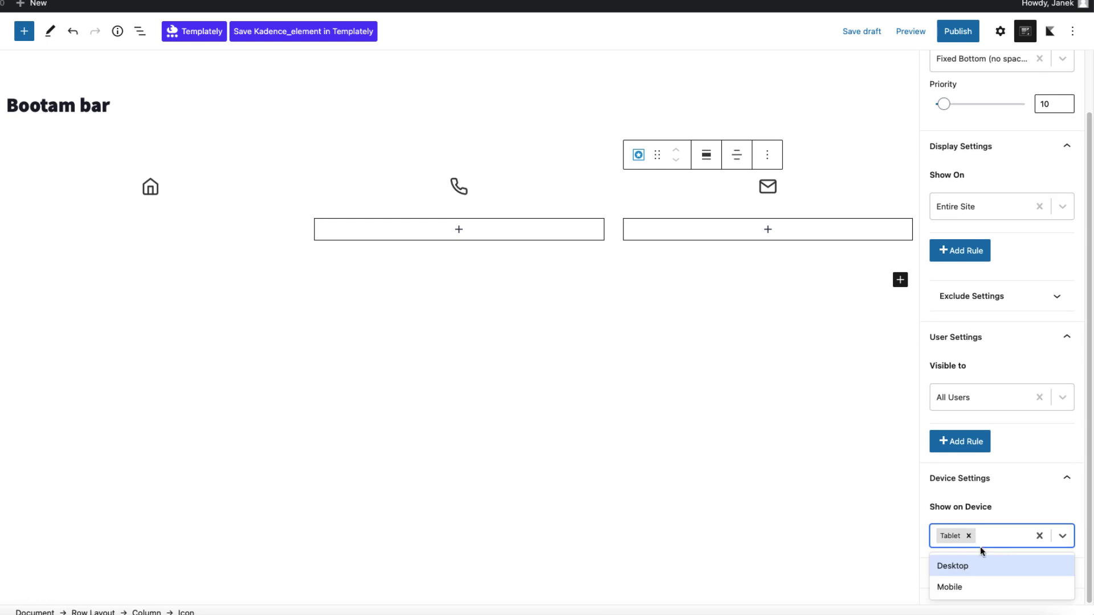
pyautogui.click(957, 587)
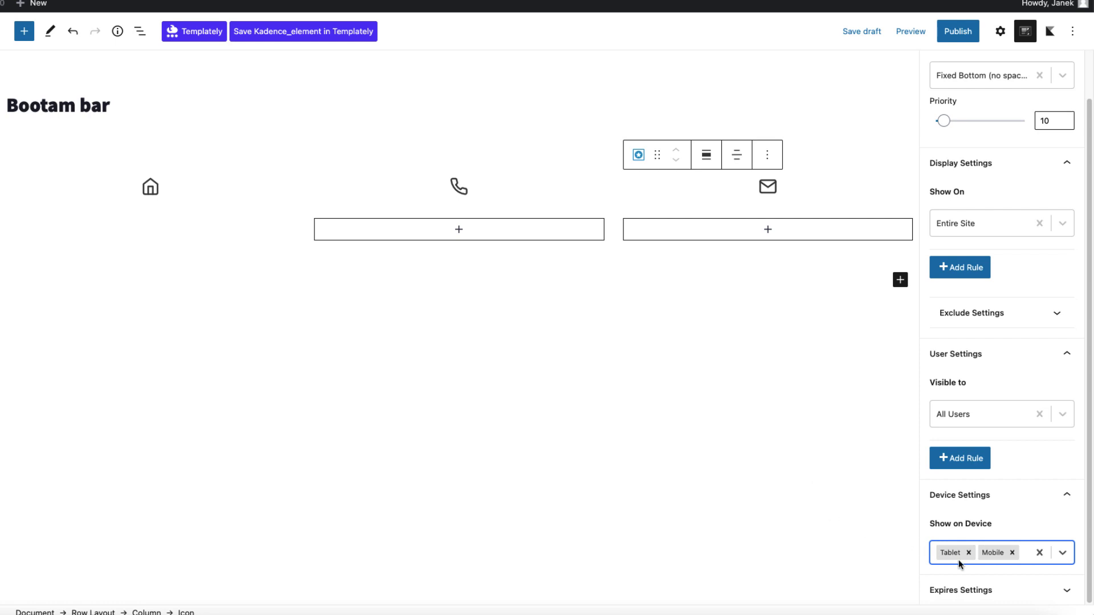
# Publish the bottom bar element and open the site's home page.
pyautogui.click(958, 36)
pyautogui.click(959, 35)
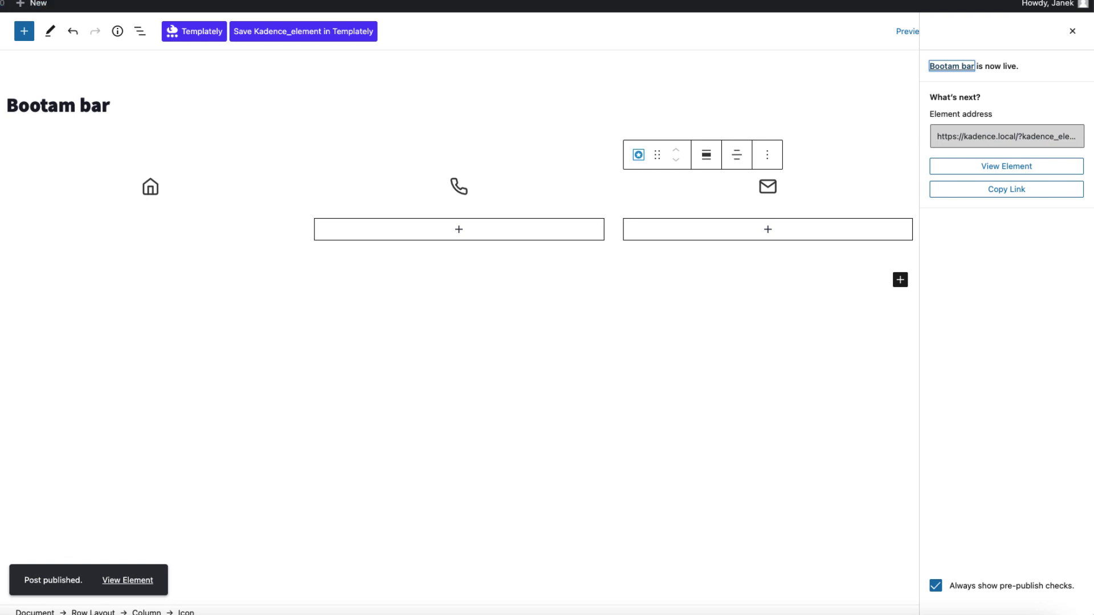
pyautogui.hotkey('shift', 'F10')
pyautogui.press('Escape')
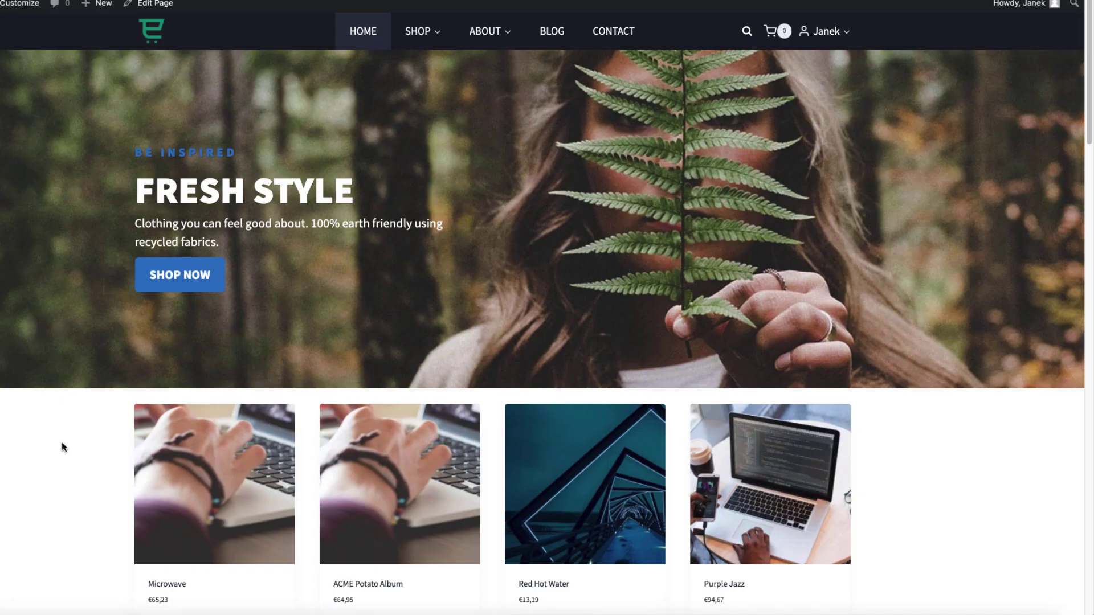
# Inspect the home page in the phone-sized device view, check the bottom bar's icons while scrolling, and return to the element editor.
pyautogui.rightClick(61, 442)
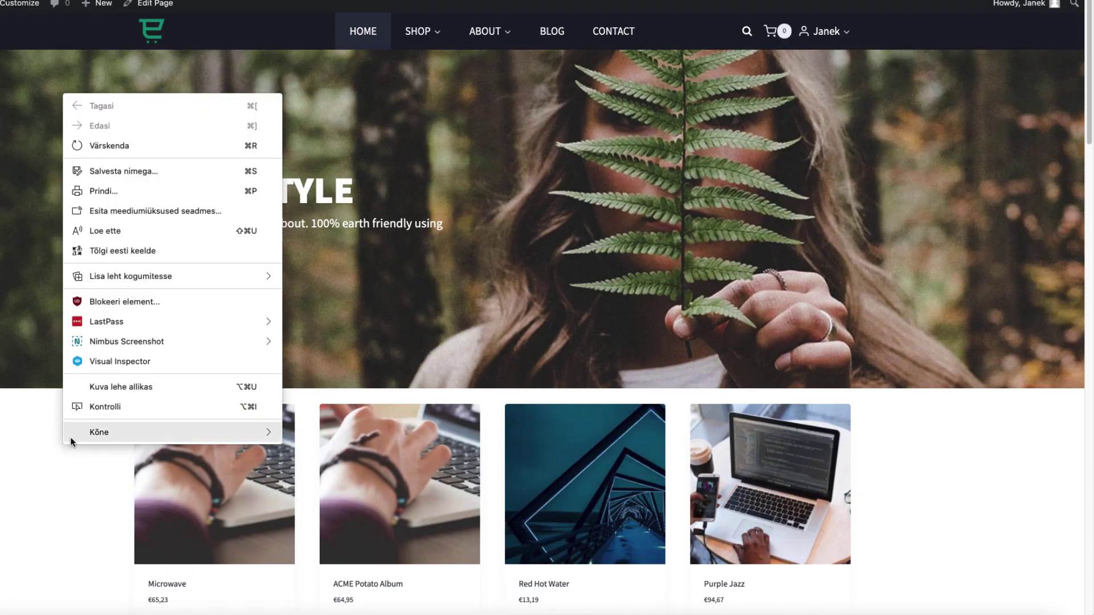
pyautogui.click(122, 402)
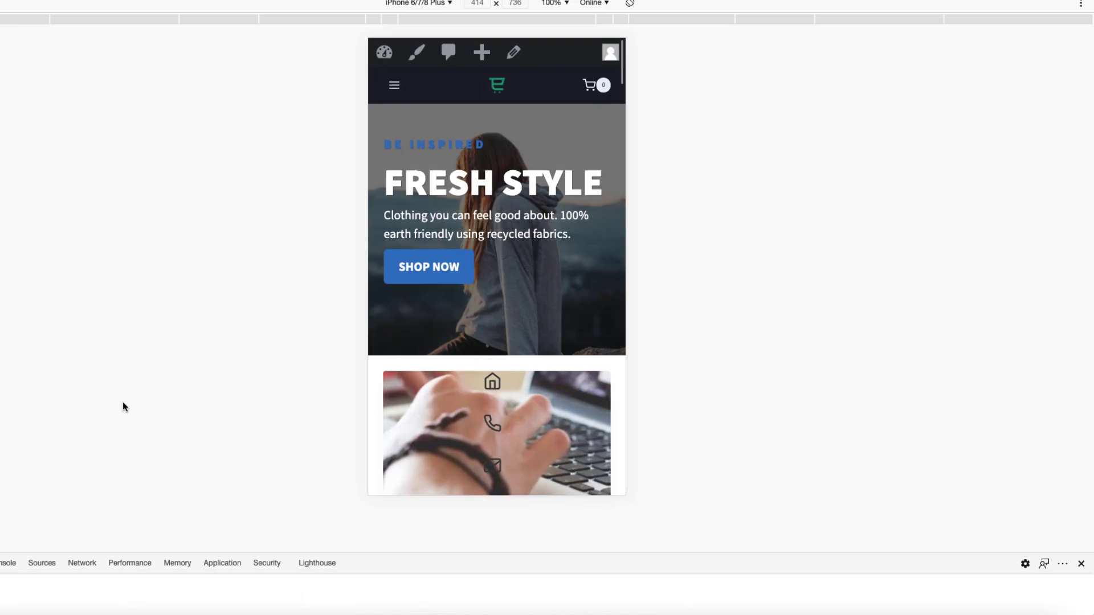
pyautogui.scroll(-1, 469, 271)
pyautogui.scroll(-10, 524, 387)
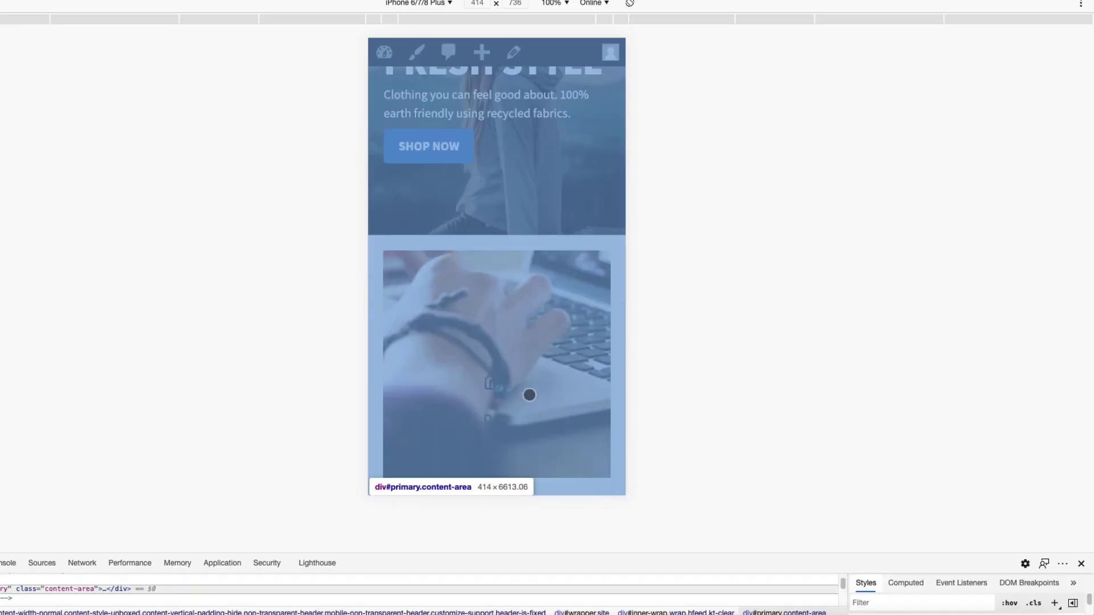
pyautogui.scroll(2, 523, 387)
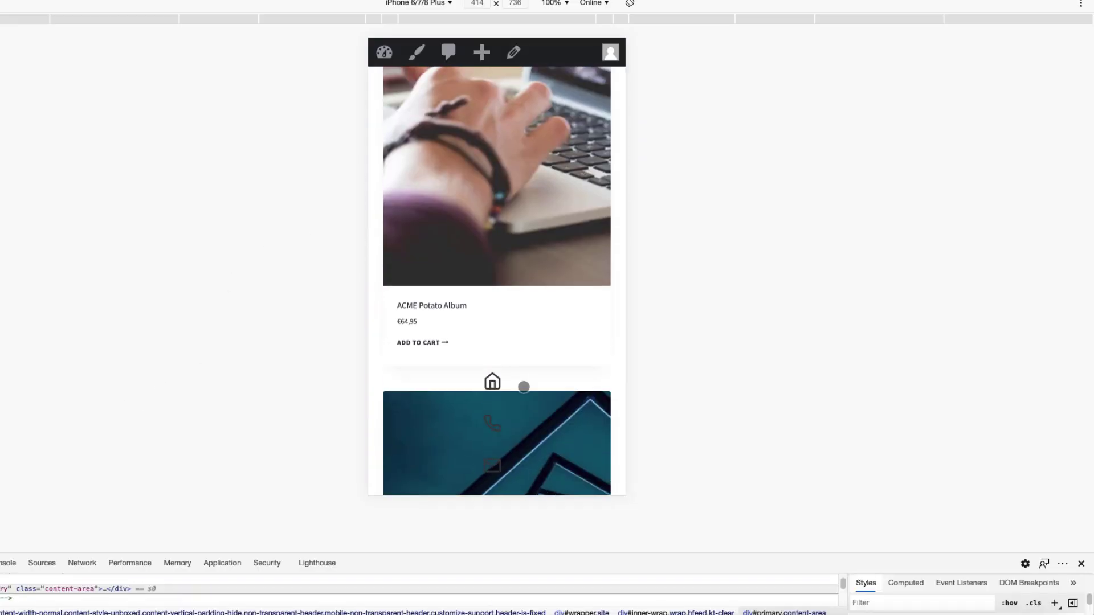
pyautogui.click(482, 432)
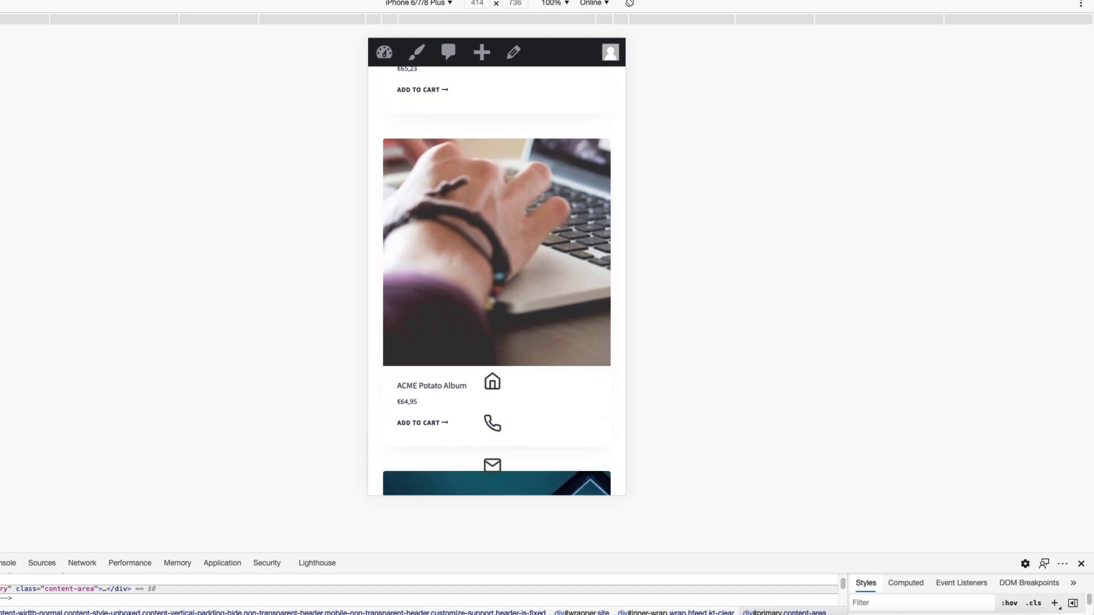
pyautogui.hotkey('ctrl', 'w')
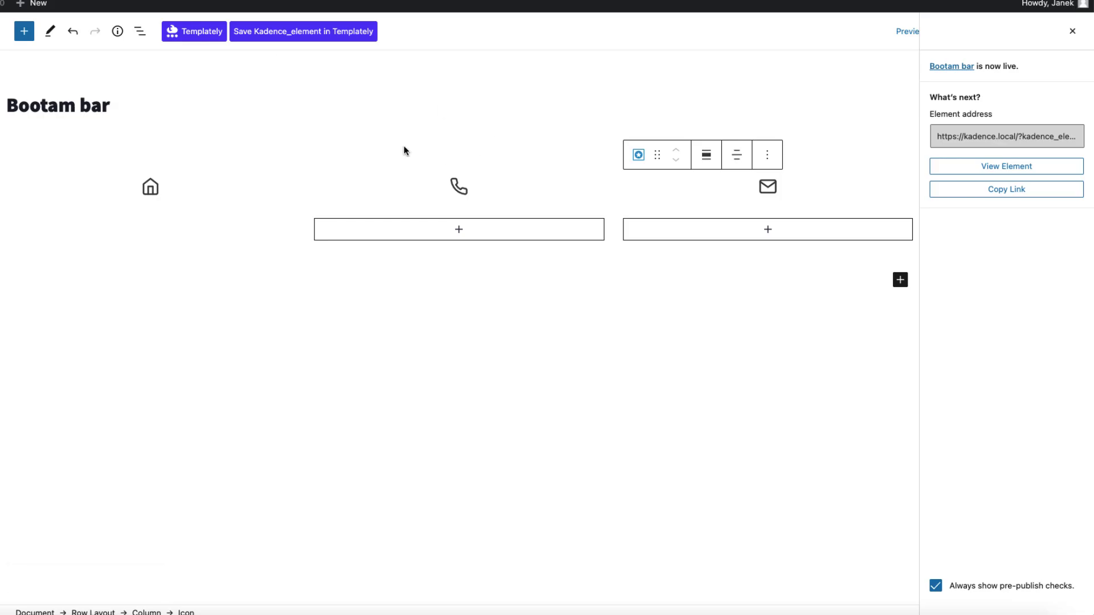
# Set the row layout's mobile layout to three equal columns.
pyautogui.click(93, 612)
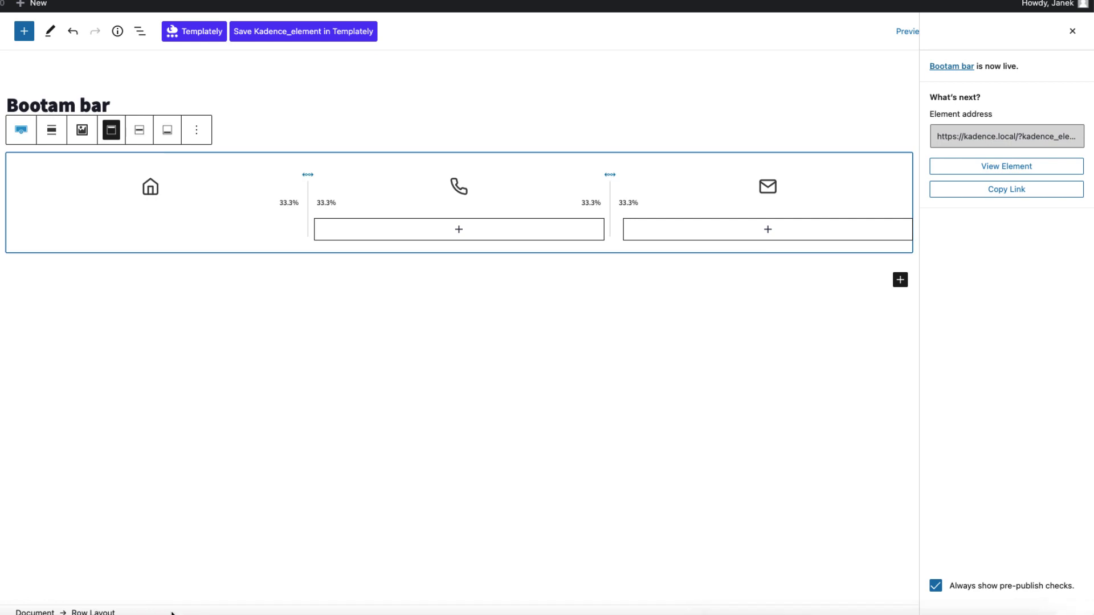
pyautogui.click(358, 194)
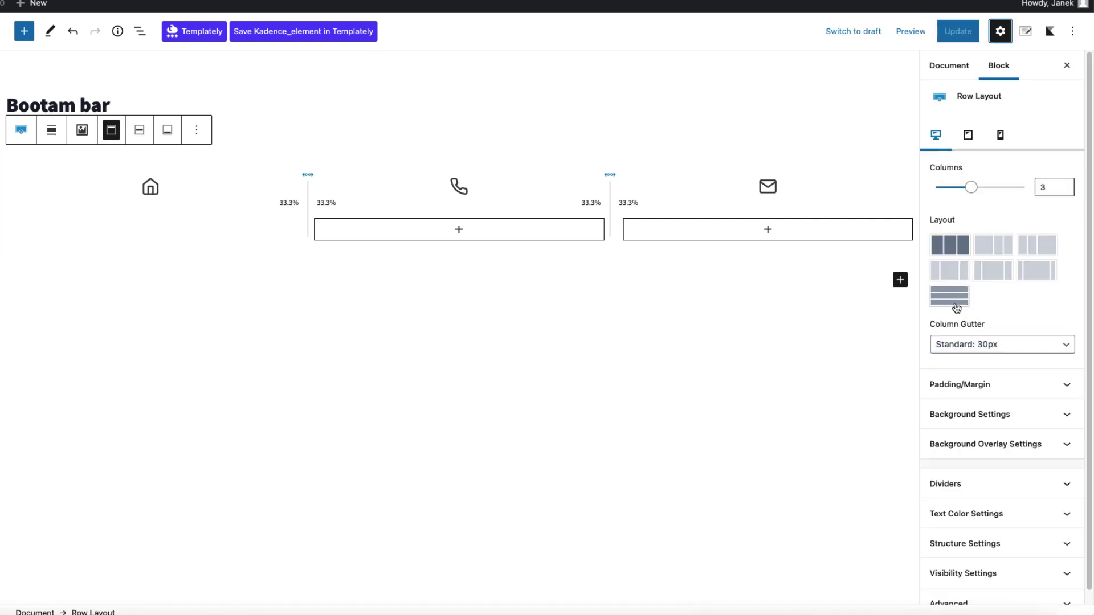
pyautogui.click(1001, 135)
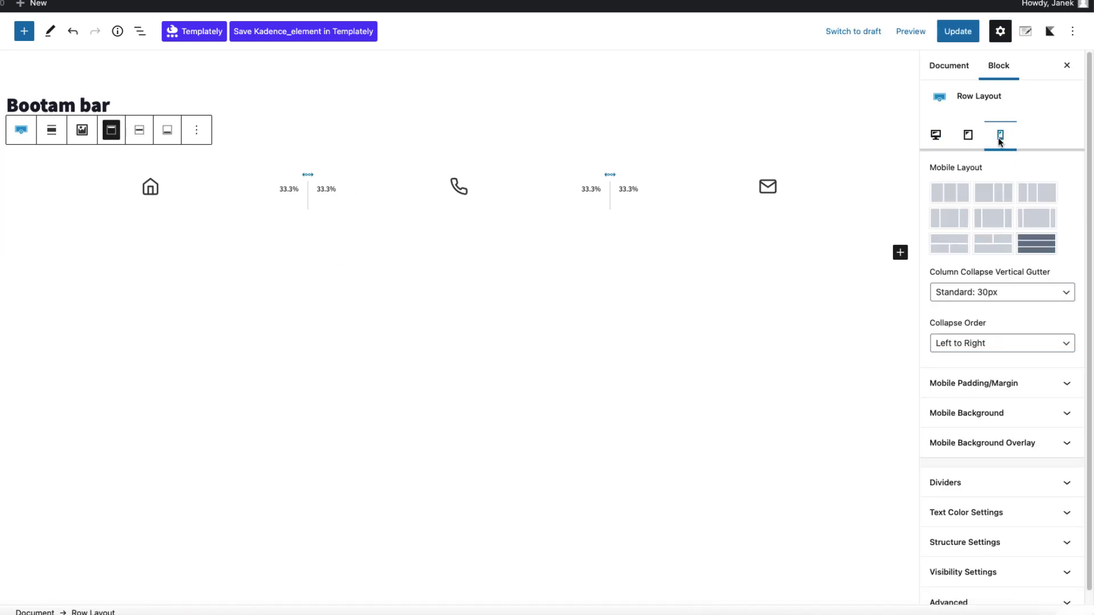
pyautogui.click(1036, 244)
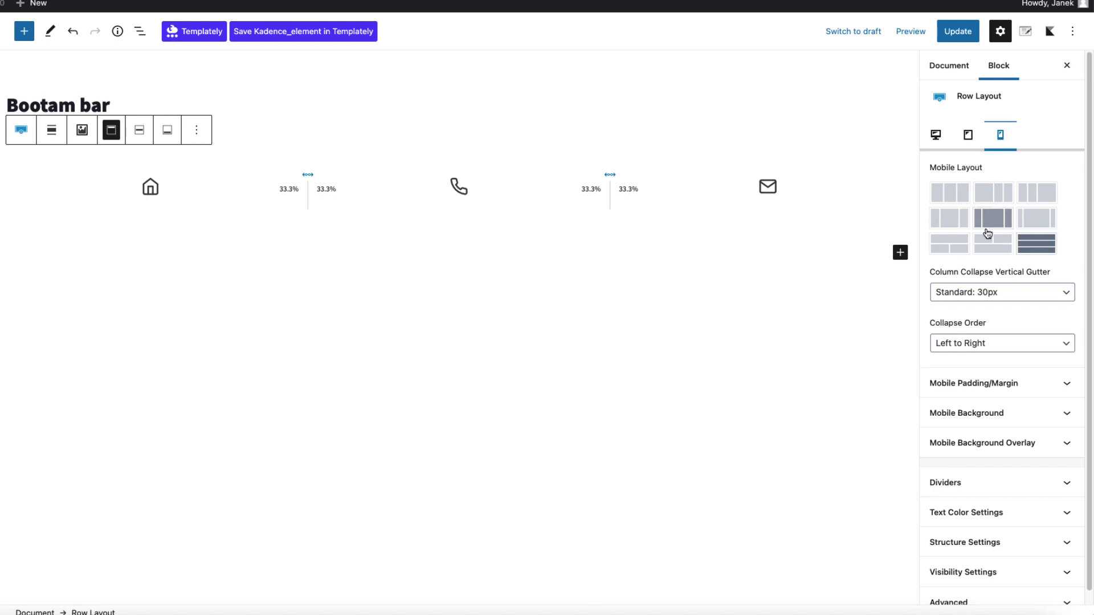
pyautogui.click(950, 194)
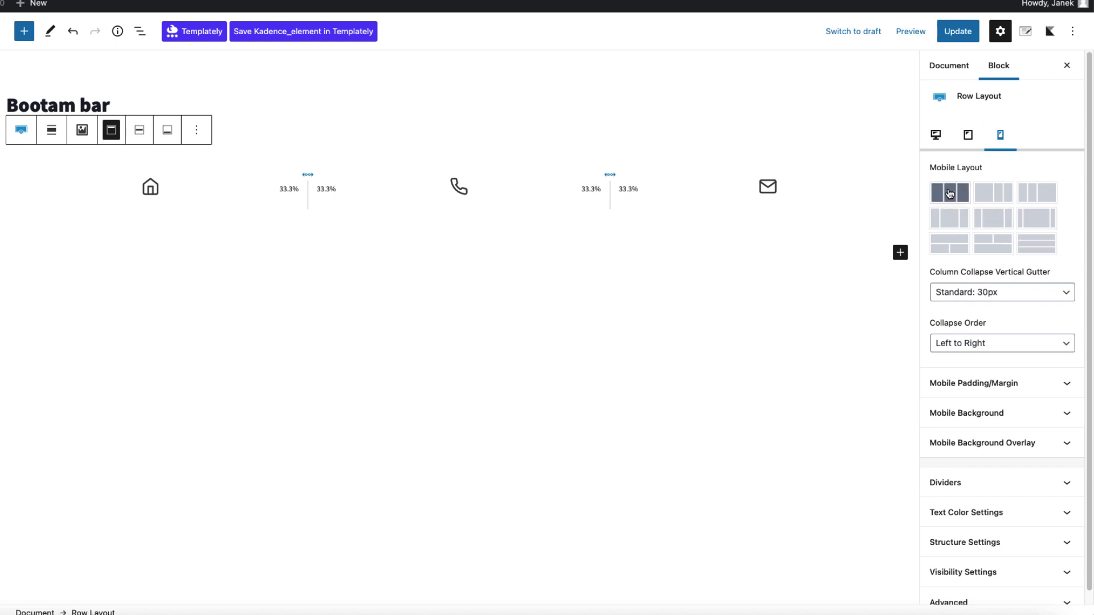
# Set the row's background color to white (FFFFFF) and update the element.
pyautogui.click(938, 144)
pyautogui.click(1020, 419)
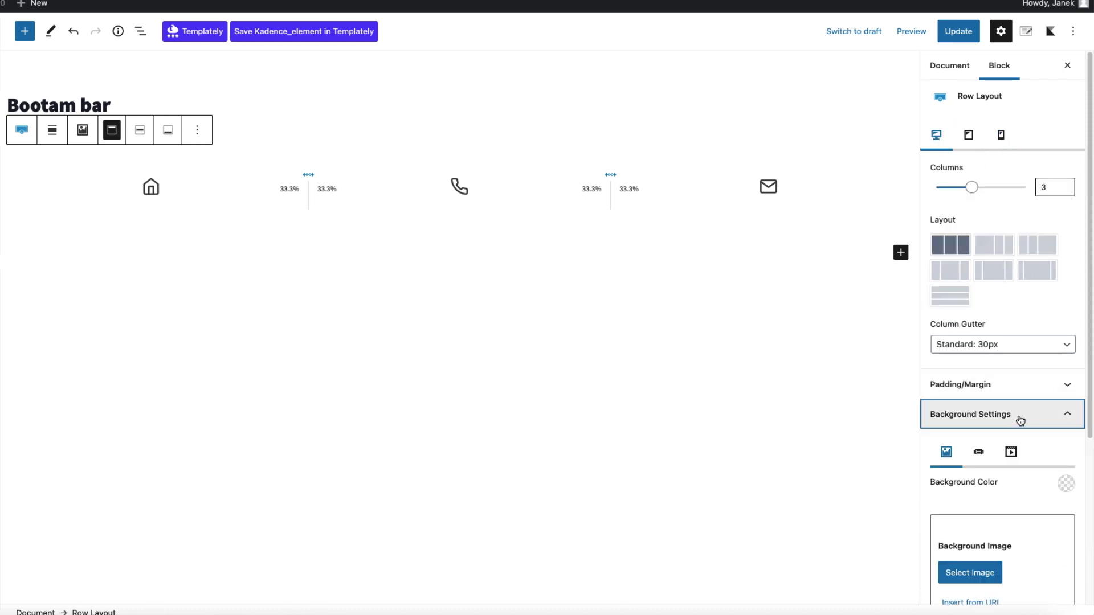
pyautogui.scroll(-3, 1020, 420)
pyautogui.click(1065, 328)
pyautogui.click(1060, 297)
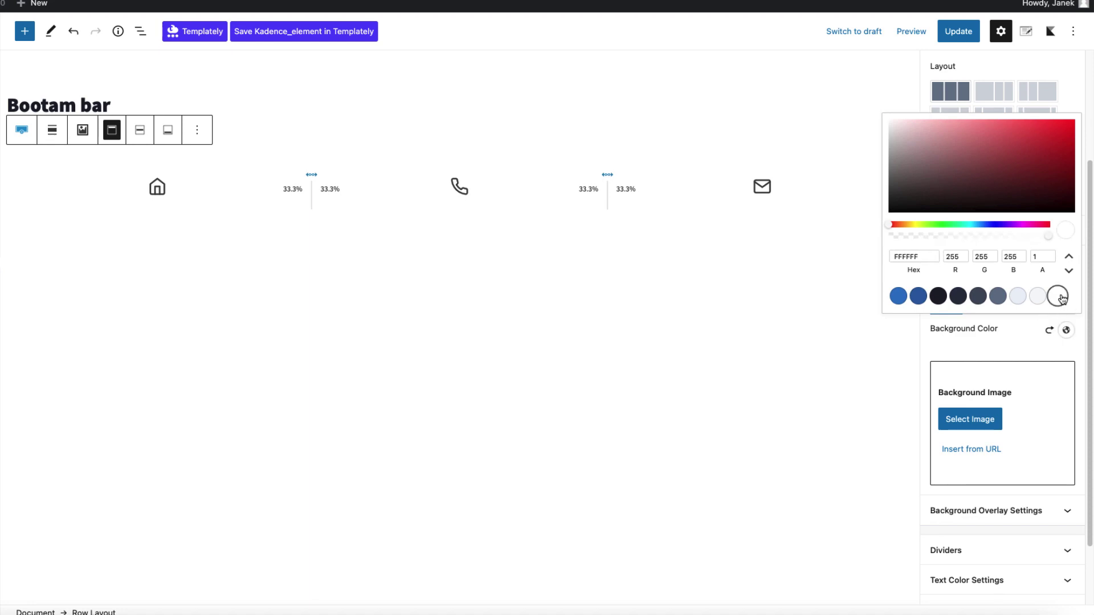
pyautogui.click(953, 30)
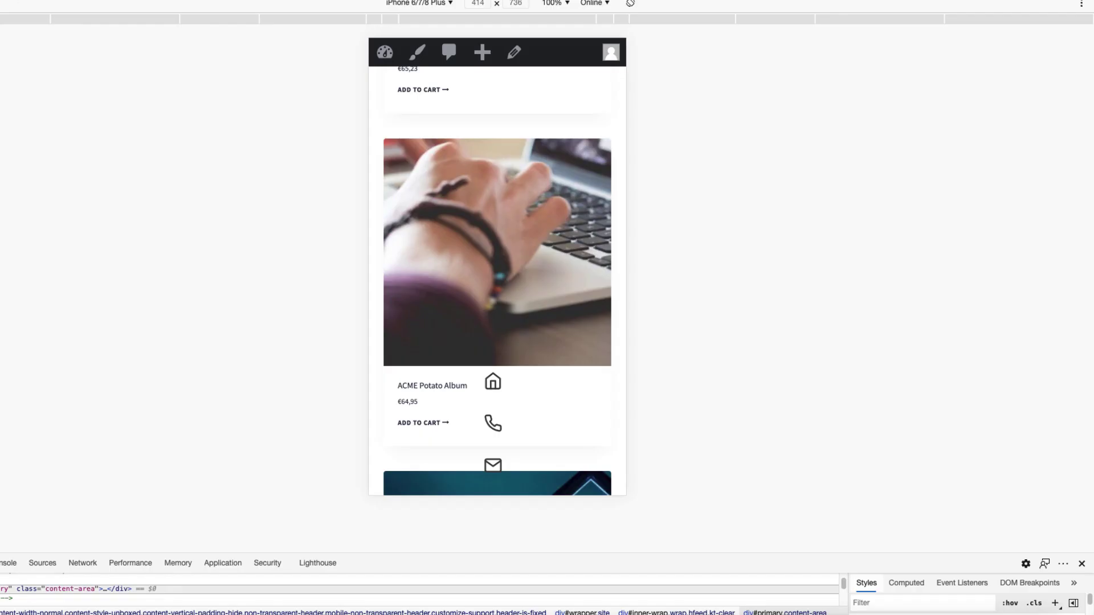
# Reload the phone-sized home page and scroll through it to check the updated bottom bar.
pyautogui.press('super+r')
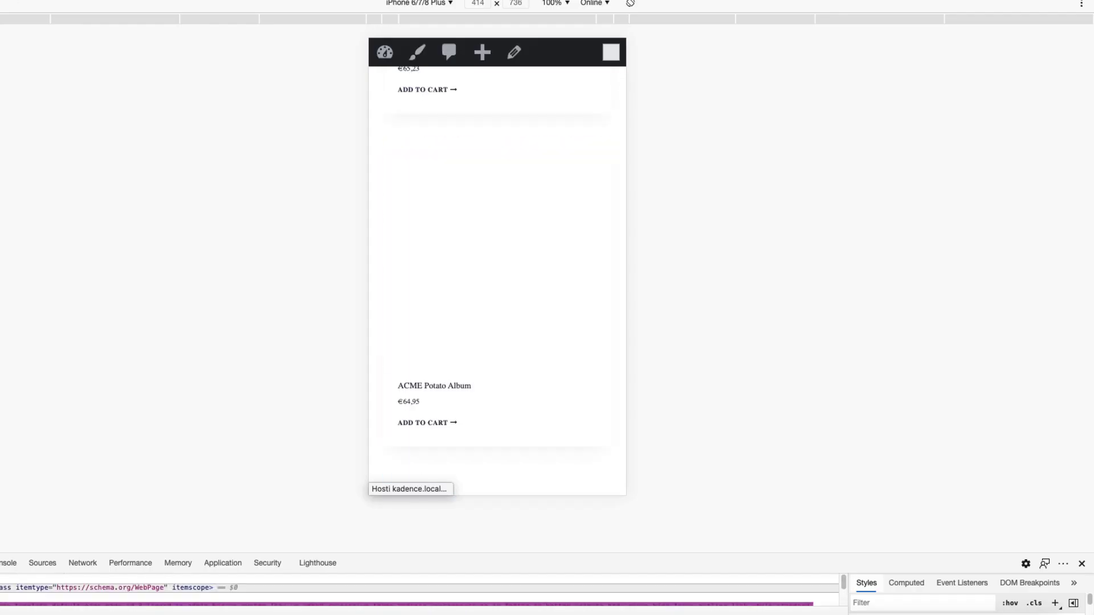
pyautogui.scroll(-4, 531, 466)
pyautogui.scroll(-5, 531, 466)
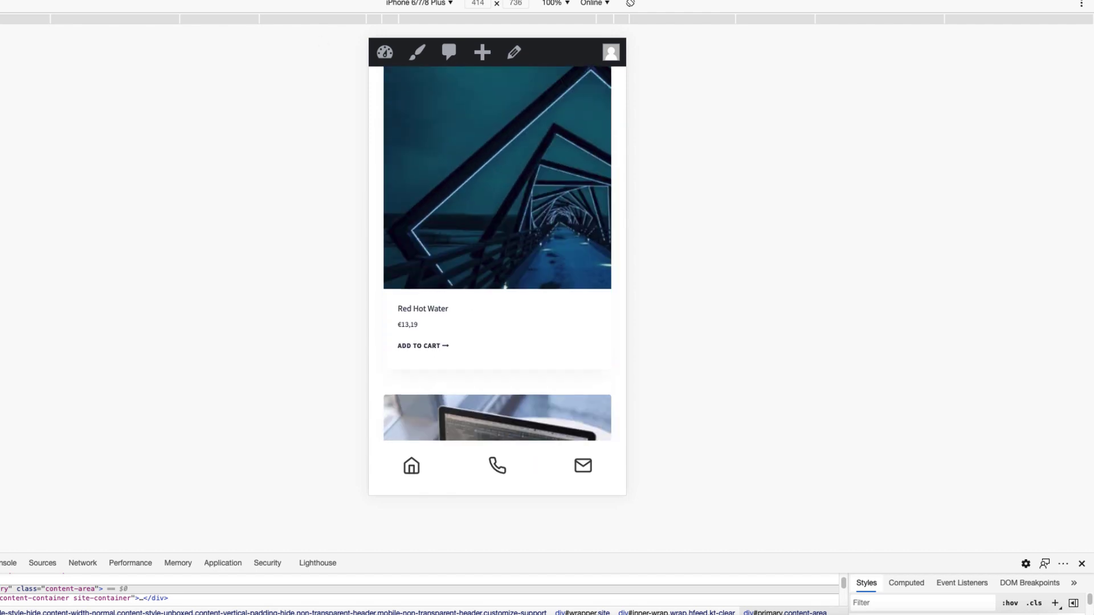
# Test the home, phone and email links in the bottom bar and close the opened mail draft.
pyautogui.click(411, 468)
pyautogui.click(497, 468)
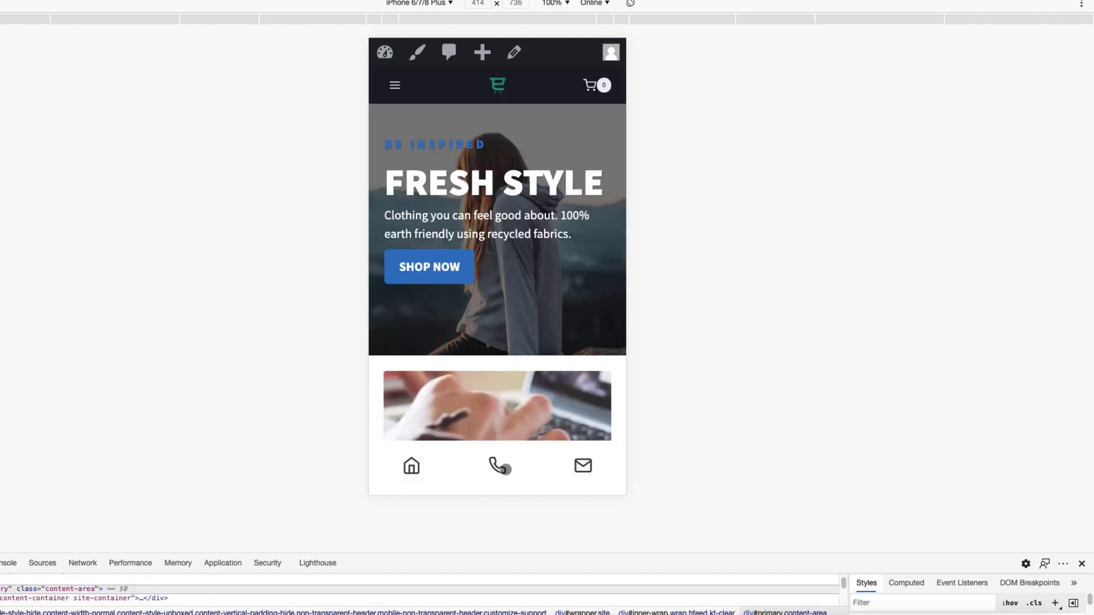
pyautogui.click(578, 67)
pyautogui.click(582, 466)
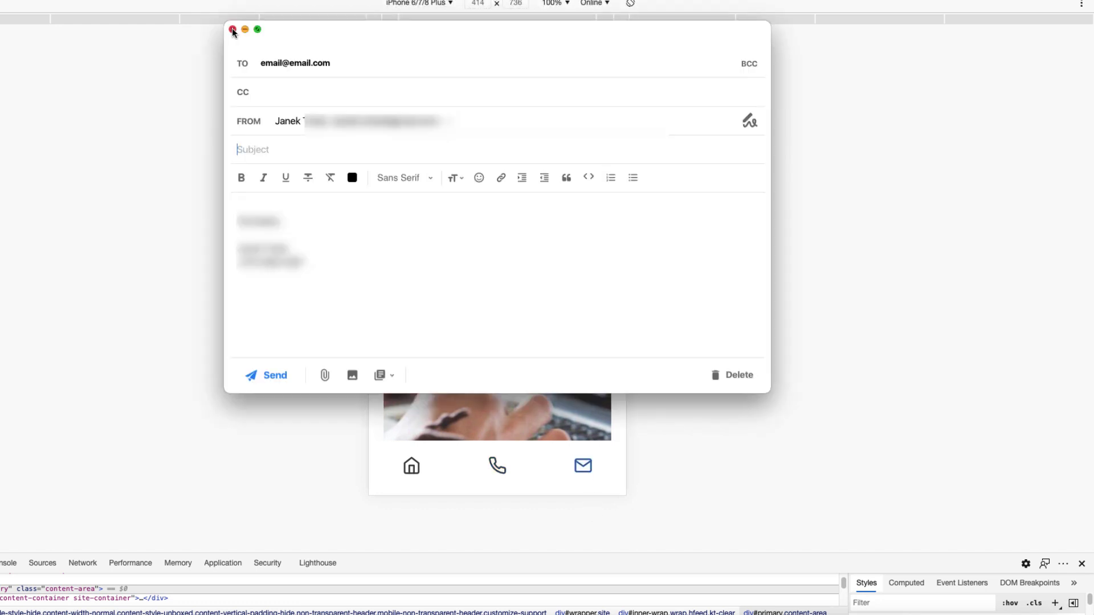
pyautogui.click(232, 29)
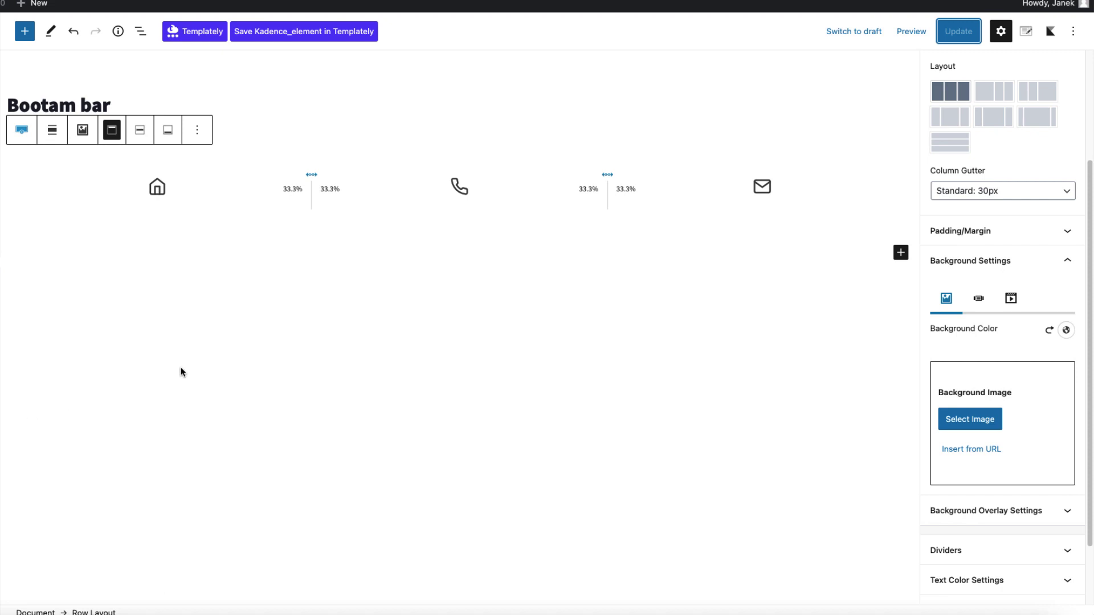
# Replace the phone icon in the middle column with the outlined user icon, found by searching the icon picker for "user".
pyautogui.moveTo(382, 222)
pyautogui.click(484, 182)
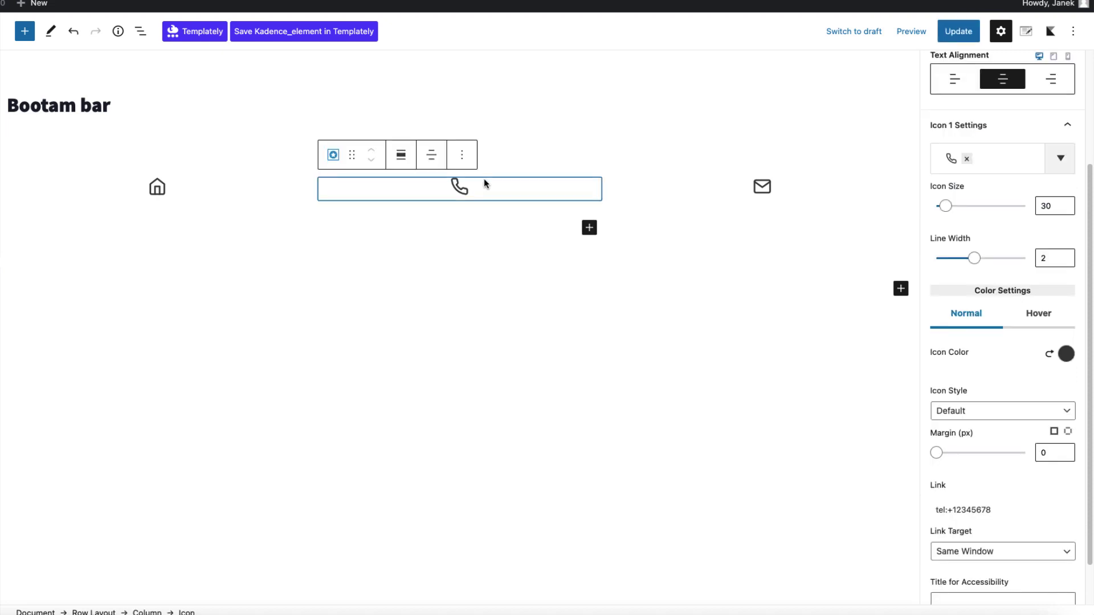
pyautogui.scroll(-2, 957, 450)
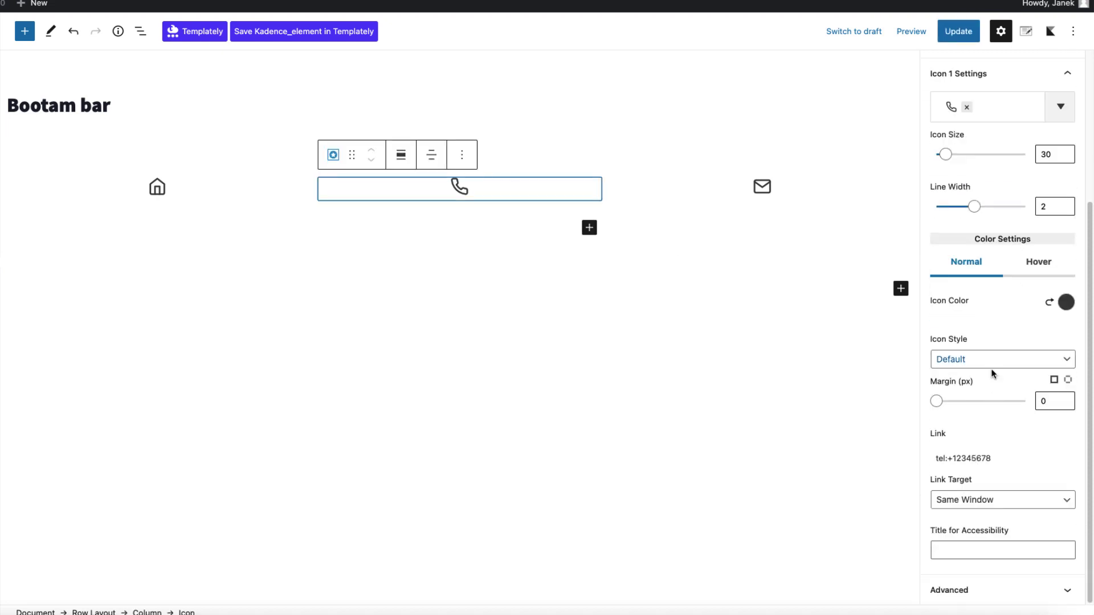
pyautogui.scroll(4, 971, 245)
pyautogui.click(967, 209)
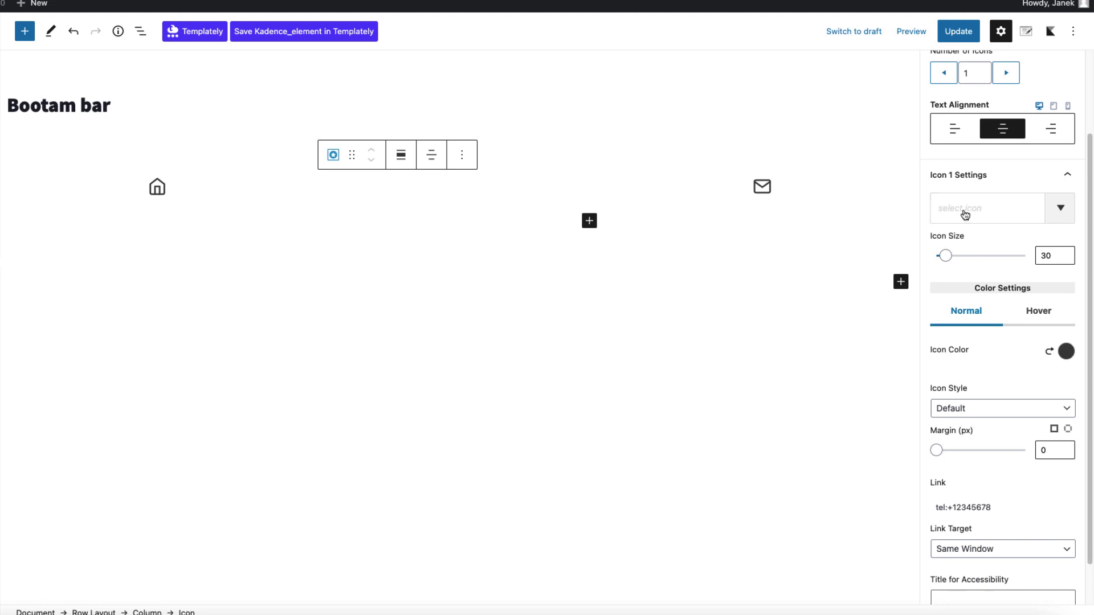
pyautogui.click(965, 214)
pyautogui.write('user')
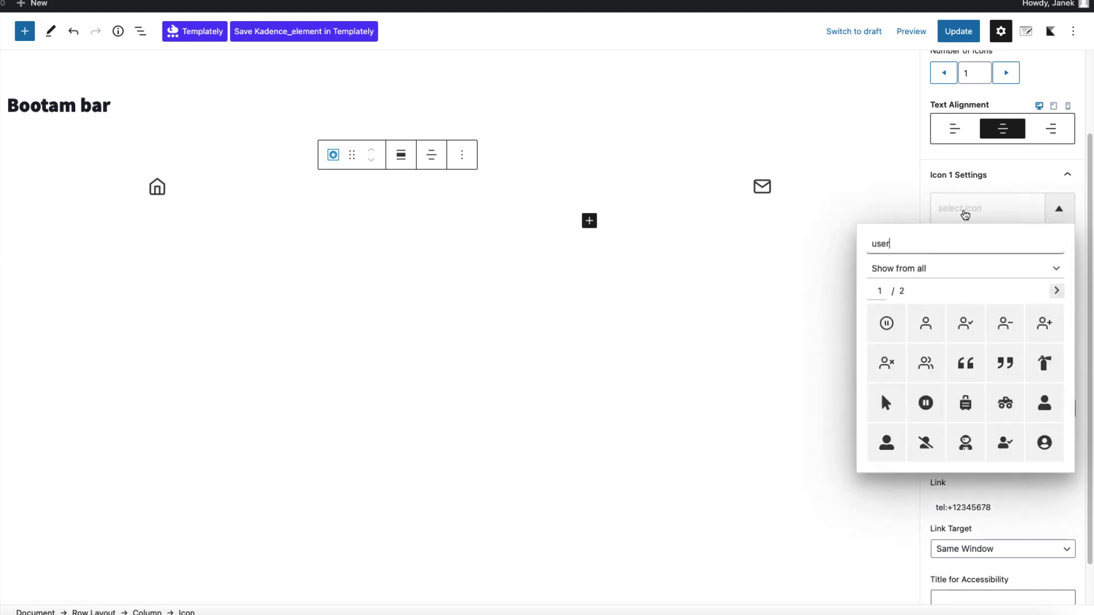
pyautogui.click(926, 323)
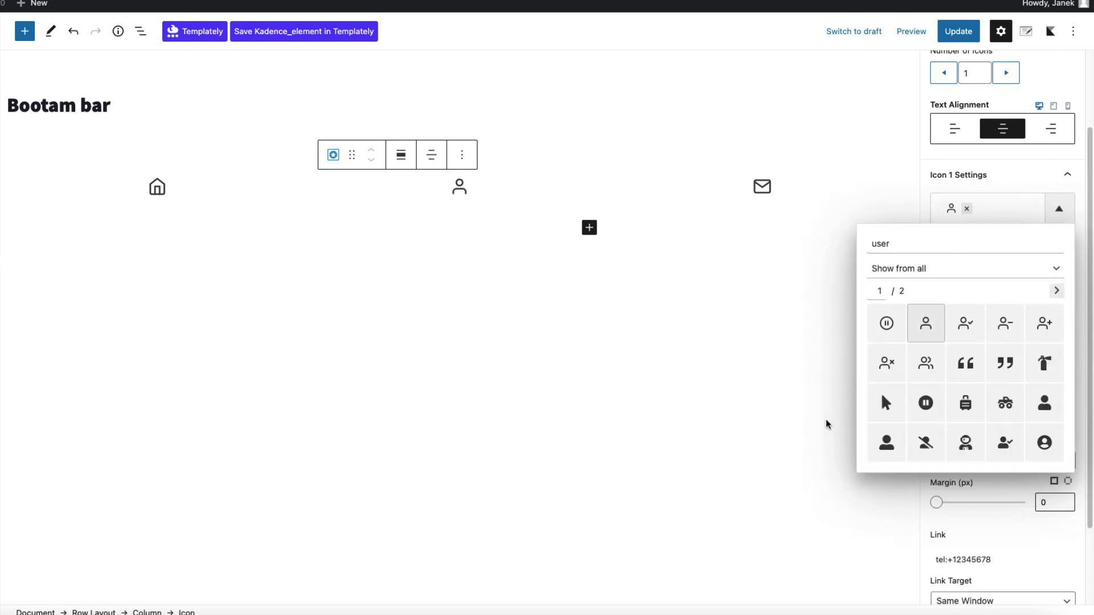
pyautogui.scroll(-2, 981, 530)
pyautogui.click(982, 505)
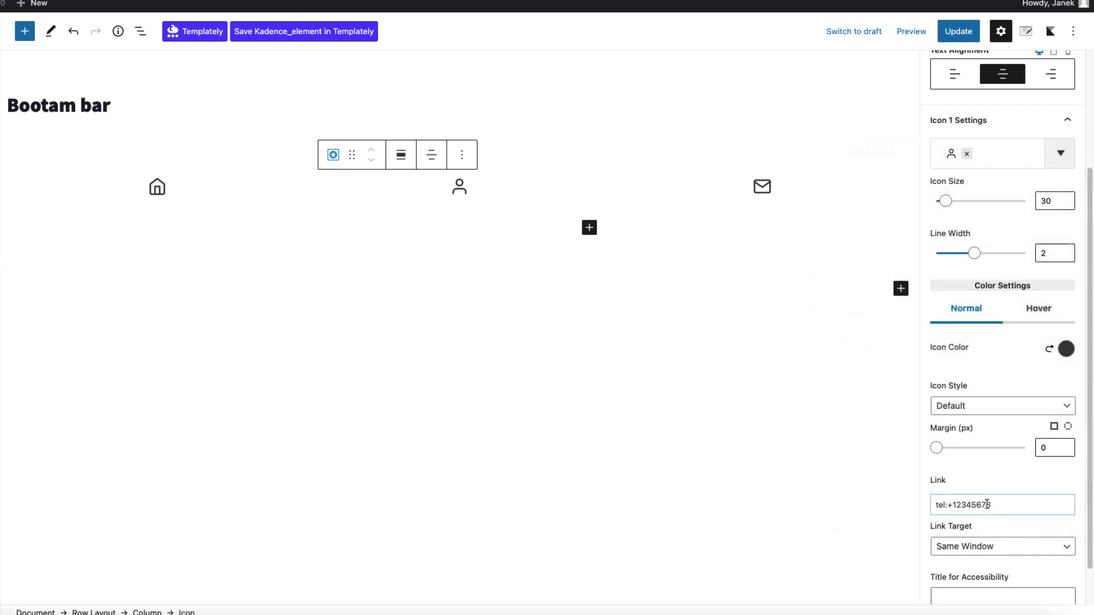
pyautogui.tripleClick(988, 505)
pyautogui.write('acc')
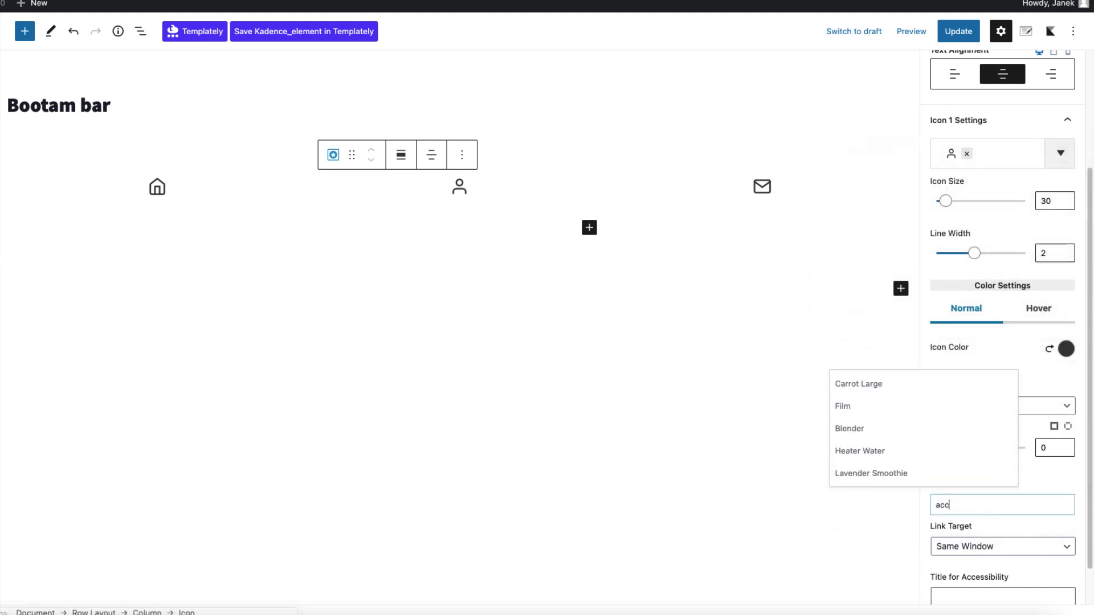
pyautogui.click(862, 402)
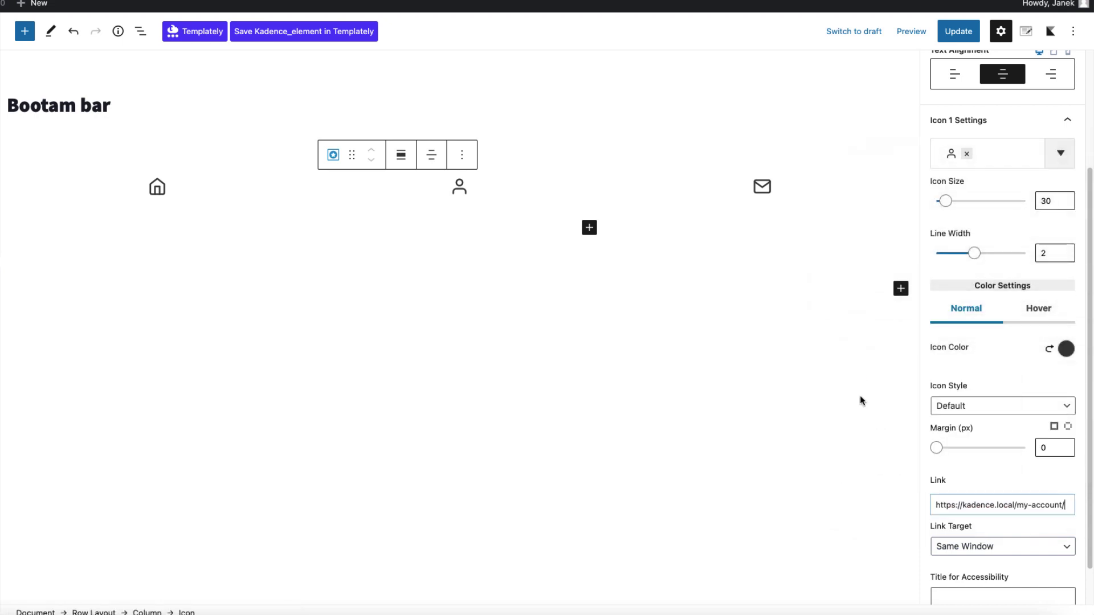
# Replace the email icon in the third column with the outlined shopping bag icon, found by searching the icon picker for "bag".
pyautogui.click(762, 188)
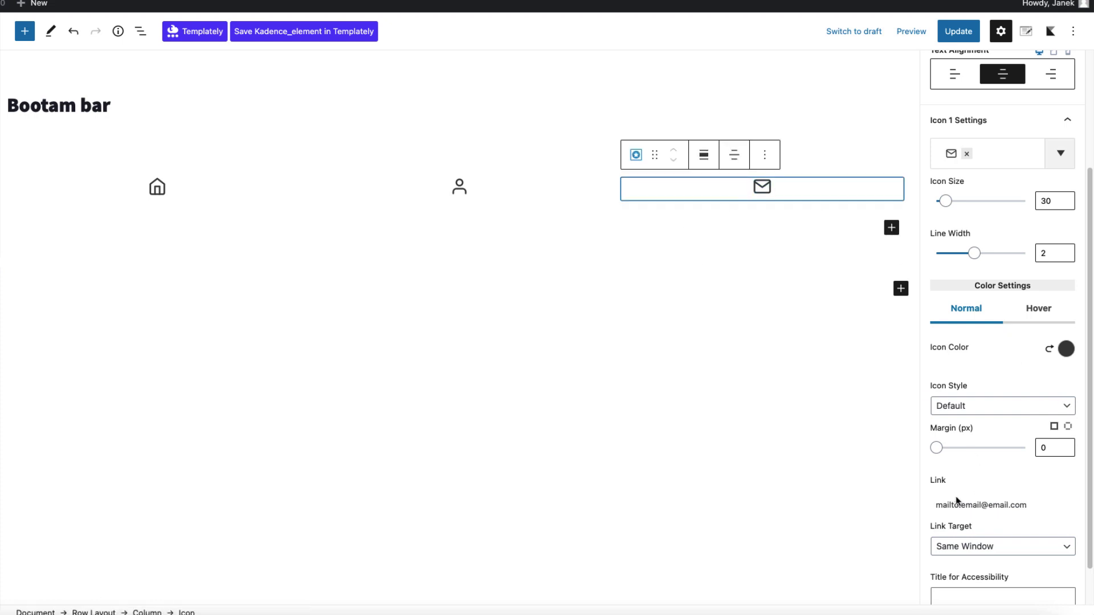
pyautogui.scroll(-2, 999, 416)
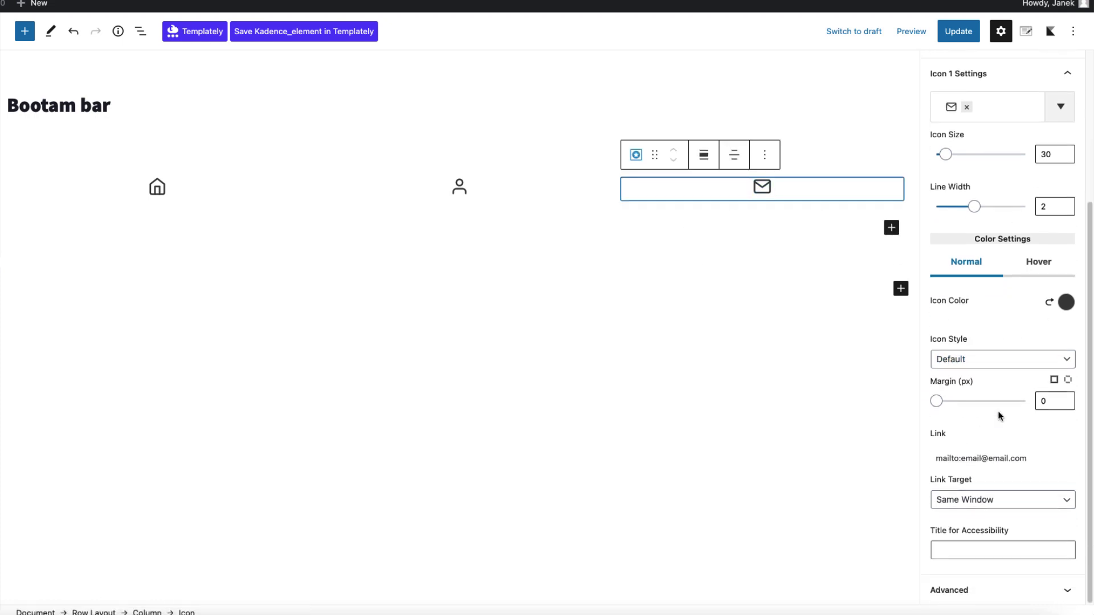
pyautogui.scroll(5, 999, 416)
pyautogui.click(967, 251)
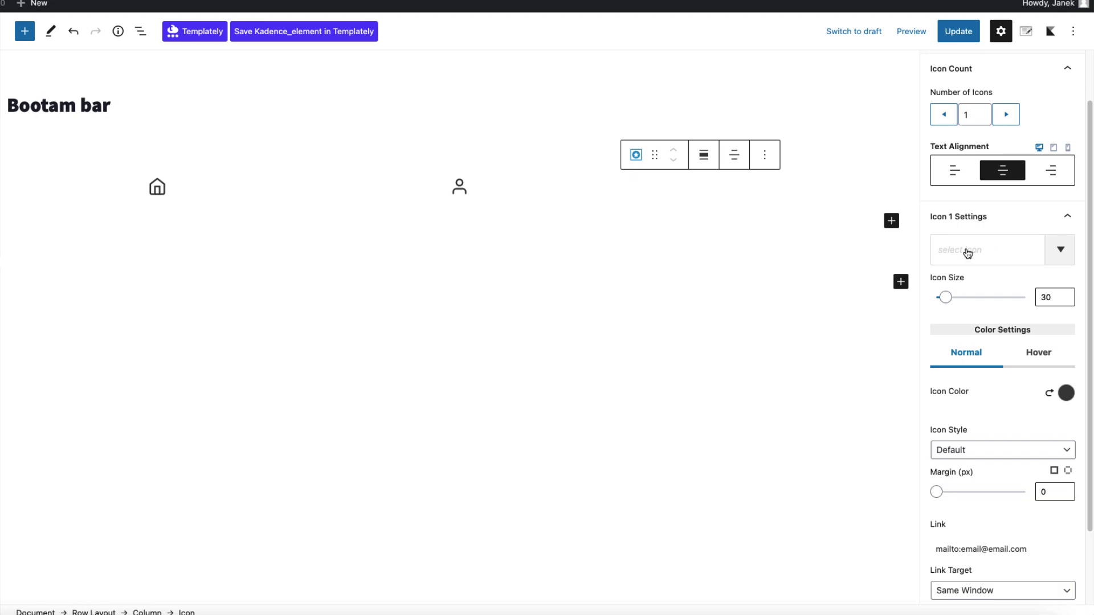
pyautogui.click(967, 251)
pyautogui.write('bag')
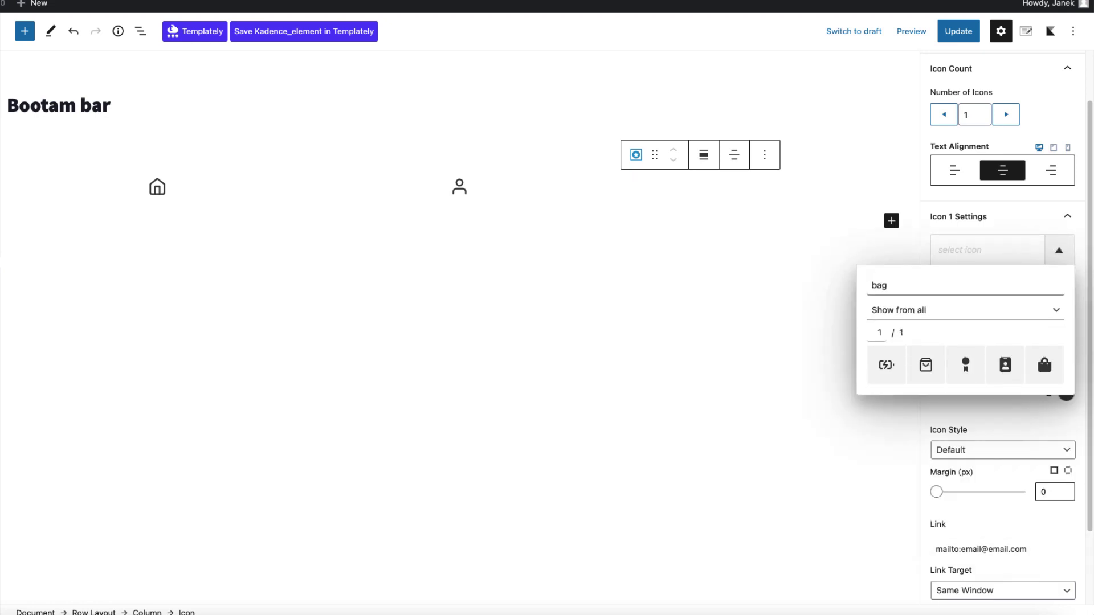
pyautogui.click(926, 365)
pyautogui.scroll(-1, 987, 523)
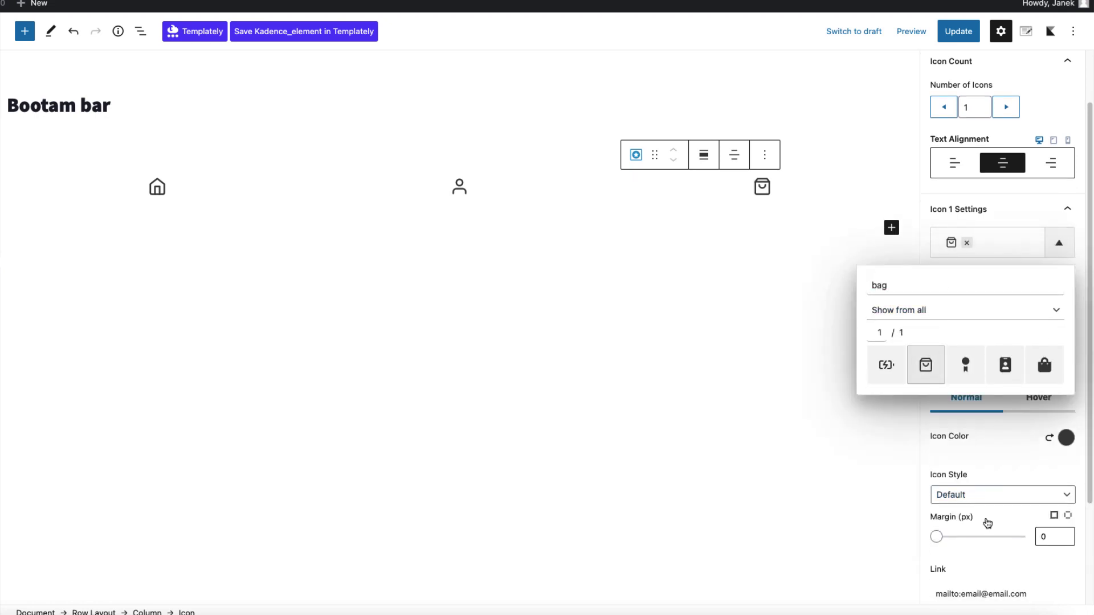
pyautogui.scroll(-2, 987, 523)
pyautogui.tripleClick(1003, 523)
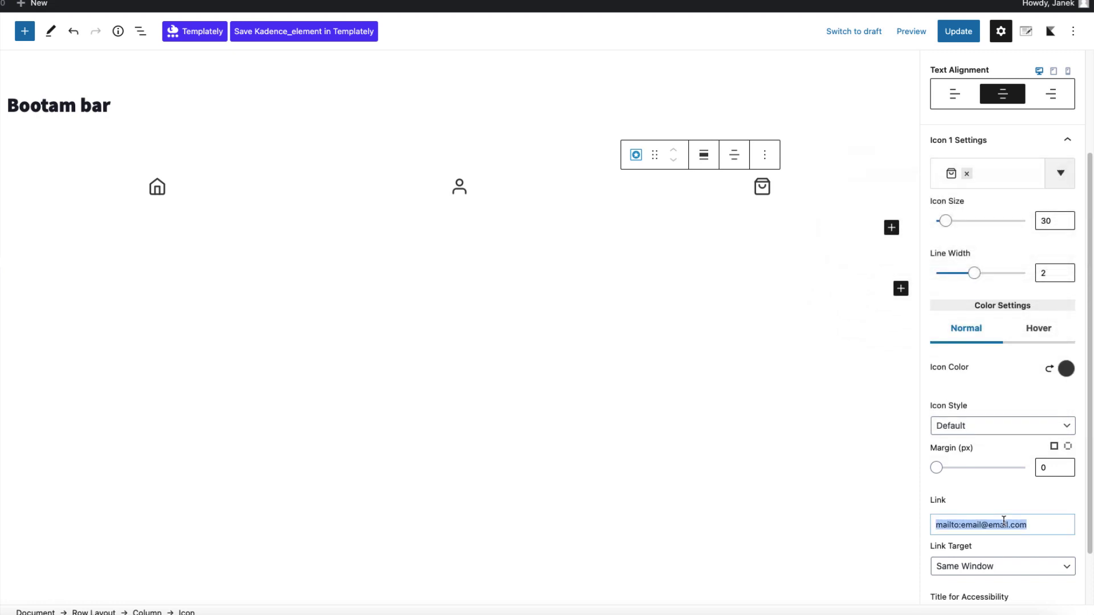
pyautogui.write('cart')
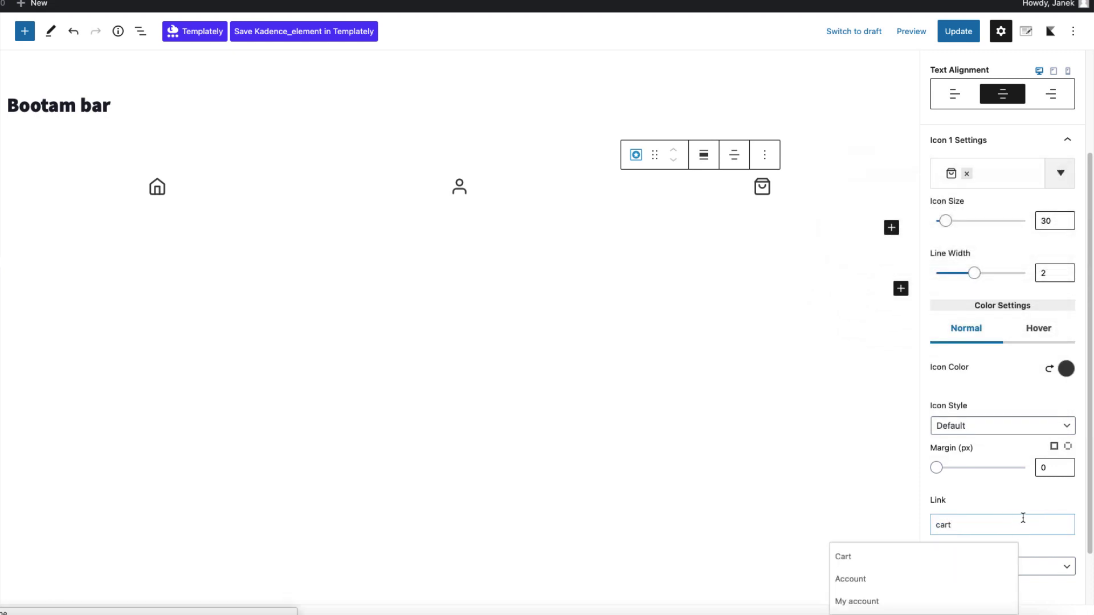
pyautogui.click(870, 564)
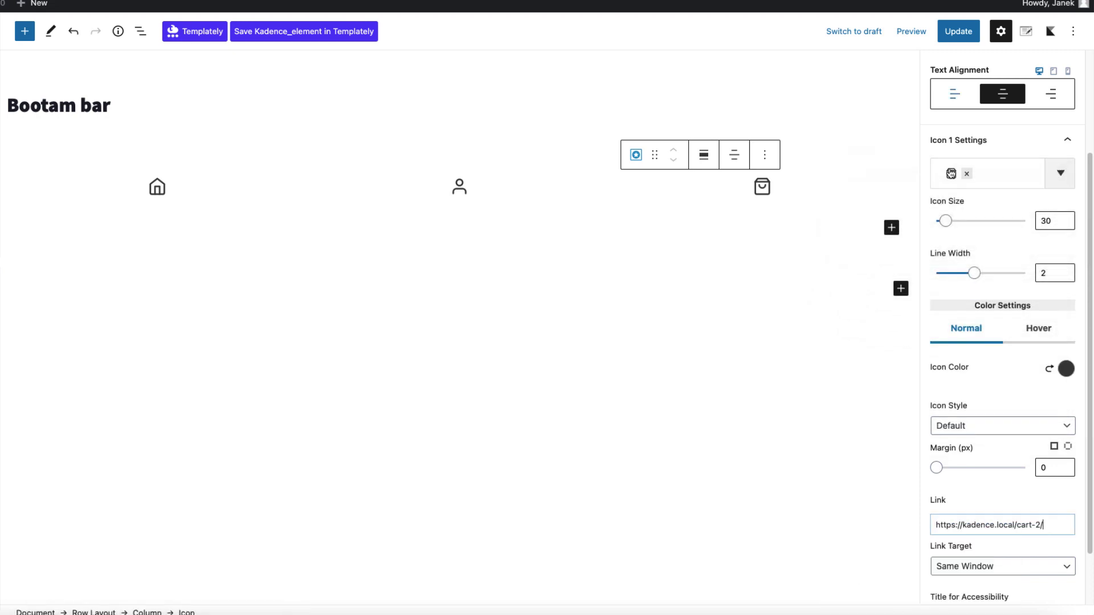
pyautogui.click(957, 33)
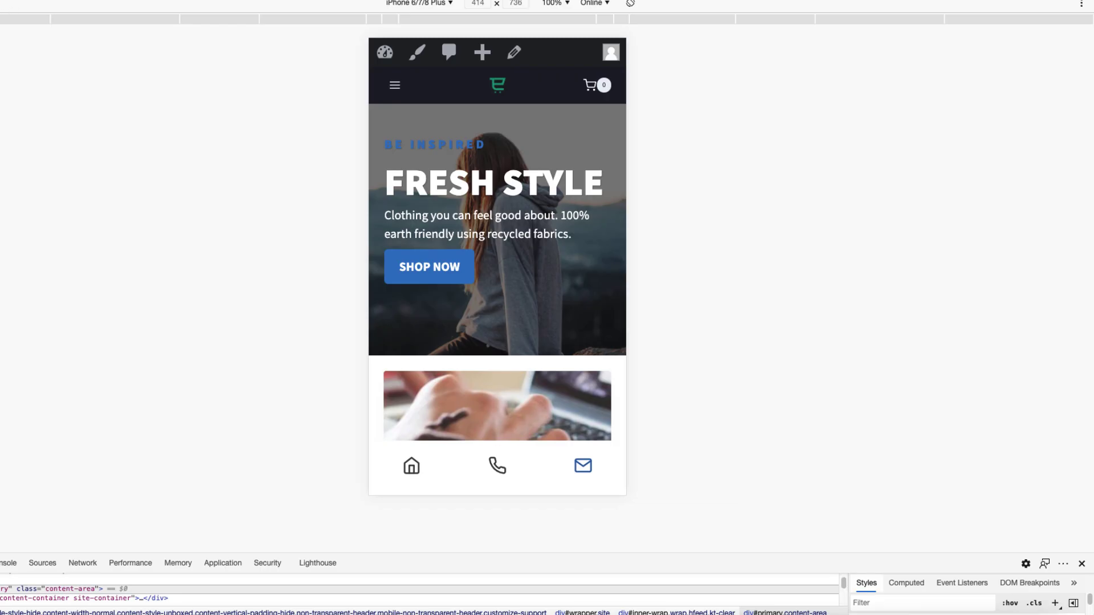
# Reload the phone-sized site and test the bottom bar's account and cart links, scrolling through the account page.
pyautogui.press('super+r')
pyautogui.click(498, 465)
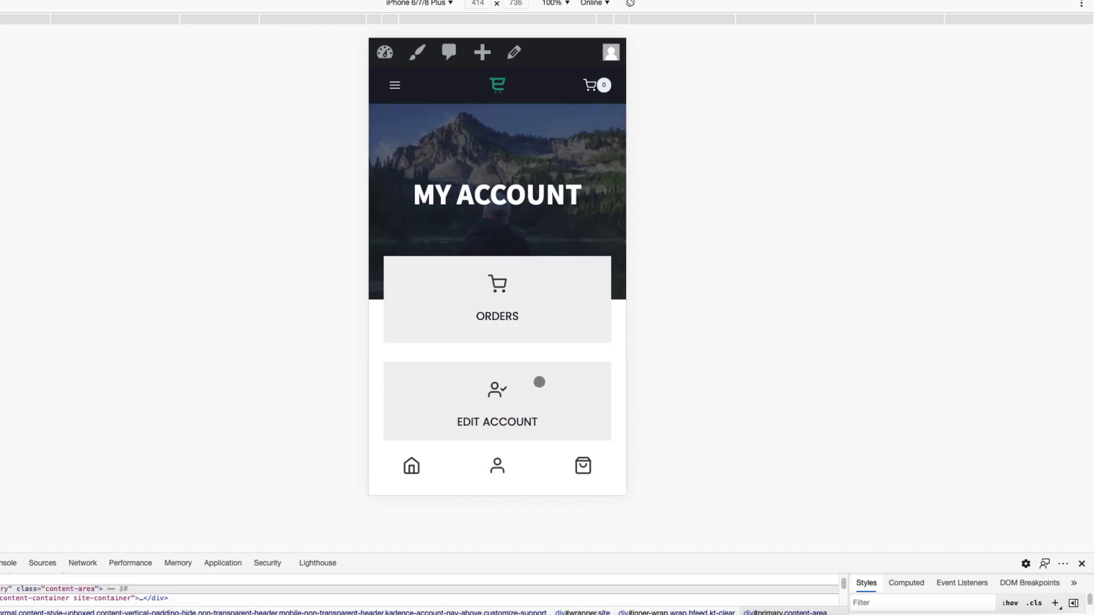
pyautogui.scroll(-3, 547, 320)
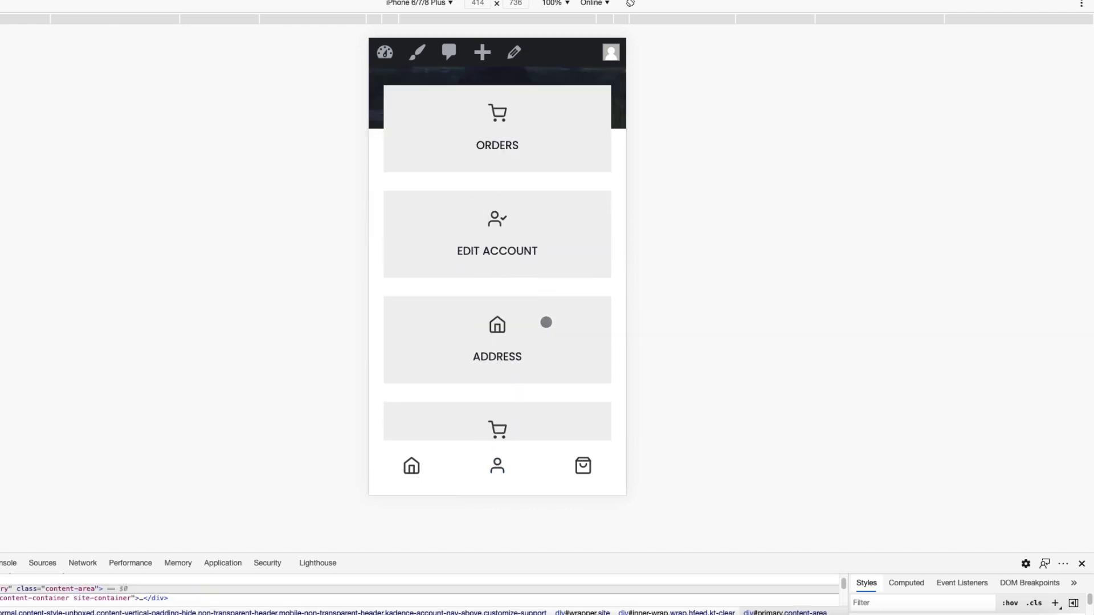
pyautogui.scroll(3, 546, 322)
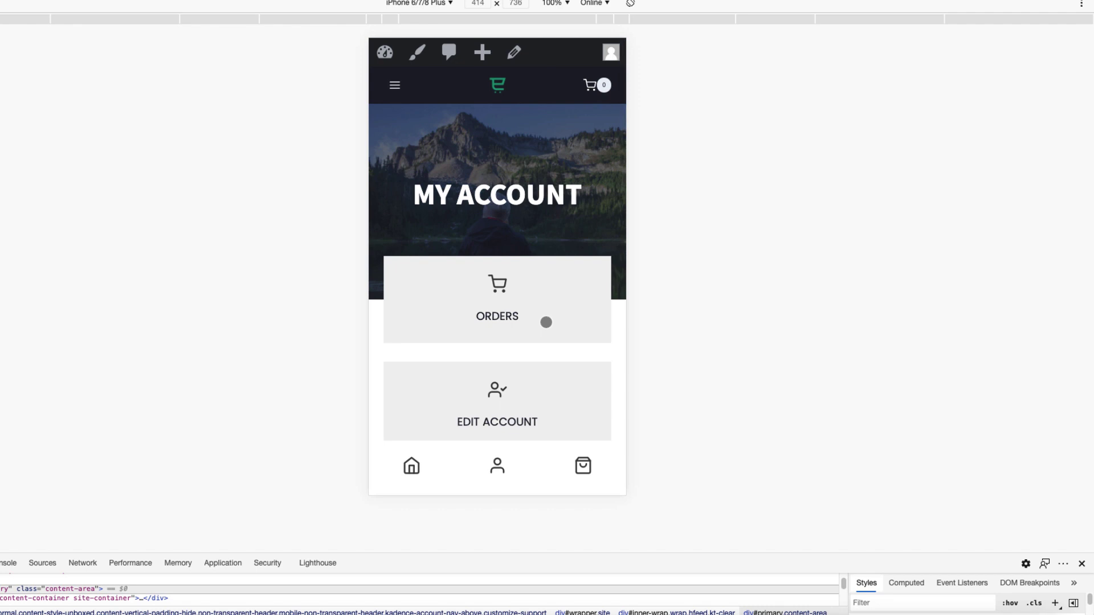
pyautogui.scroll(-2, 548, 313)
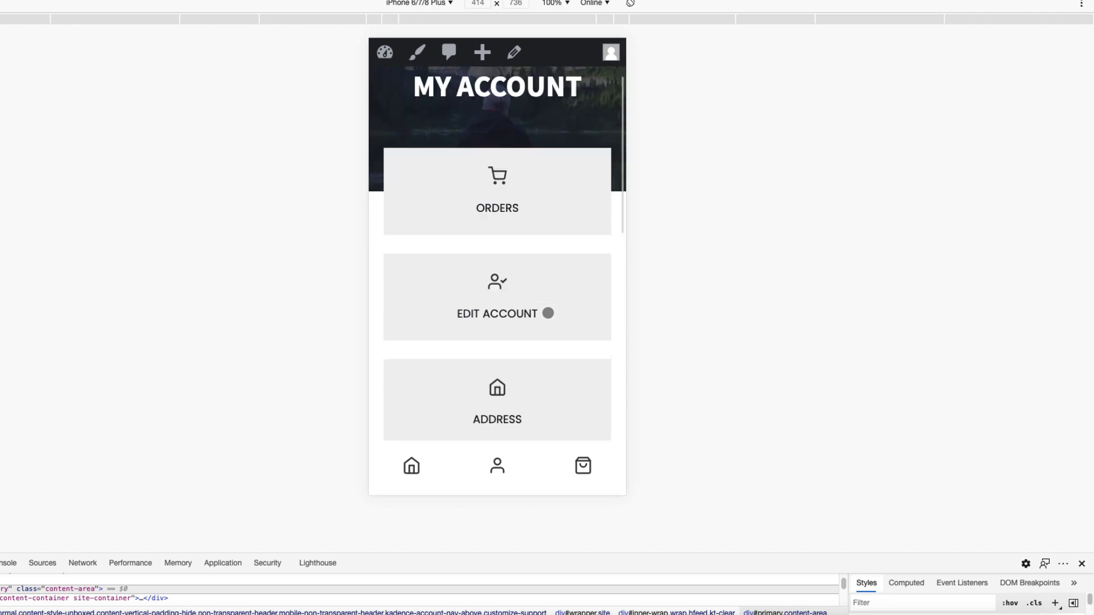
pyautogui.scroll(-2, 553, 331)
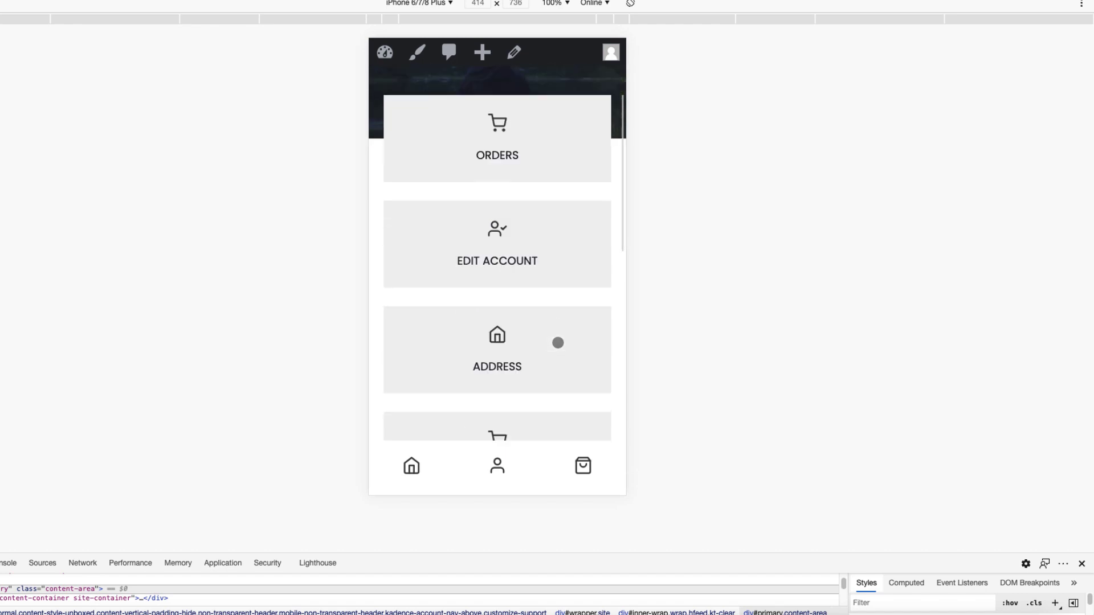
pyautogui.click(583, 468)
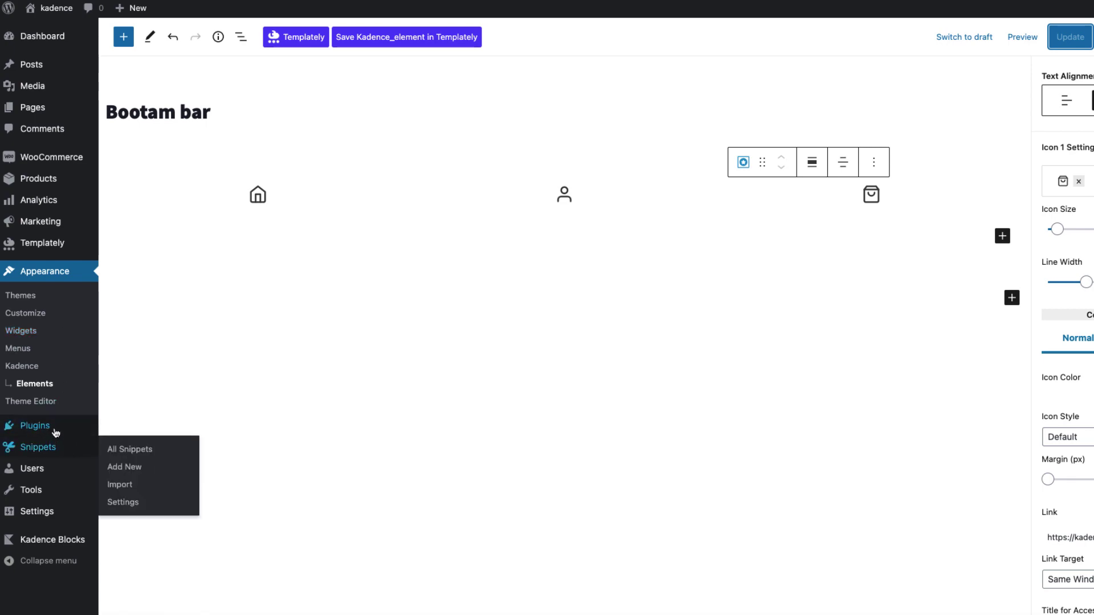
# Search the WordPress plugin directory for "code snippets" to check the Code Snippets plugin.
pyautogui.click(117, 442)
pyautogui.click(1062, 77)
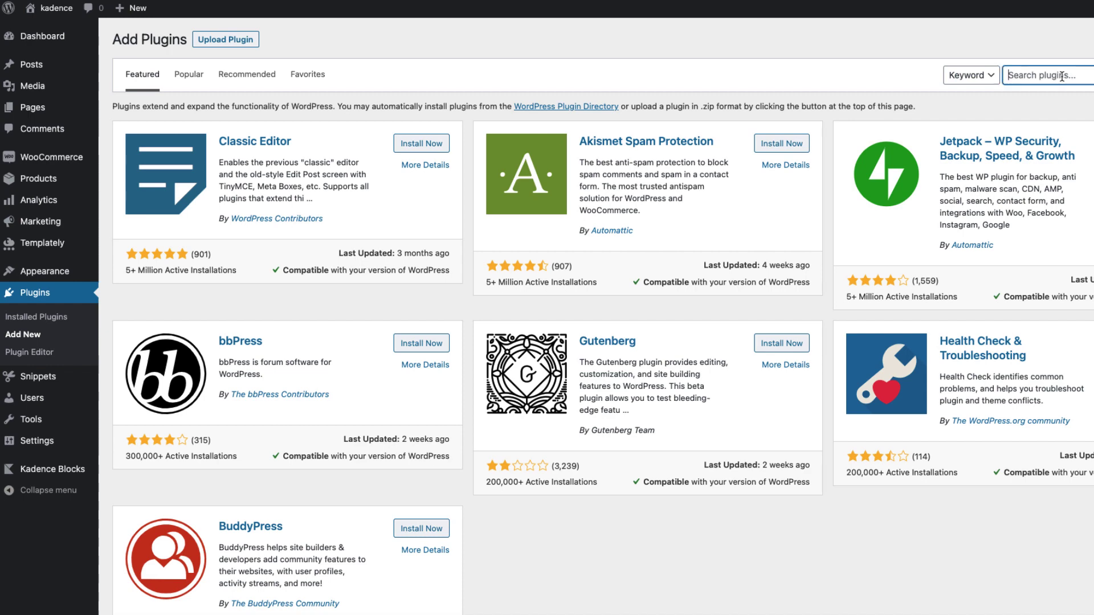
pyautogui.write('code snippets')
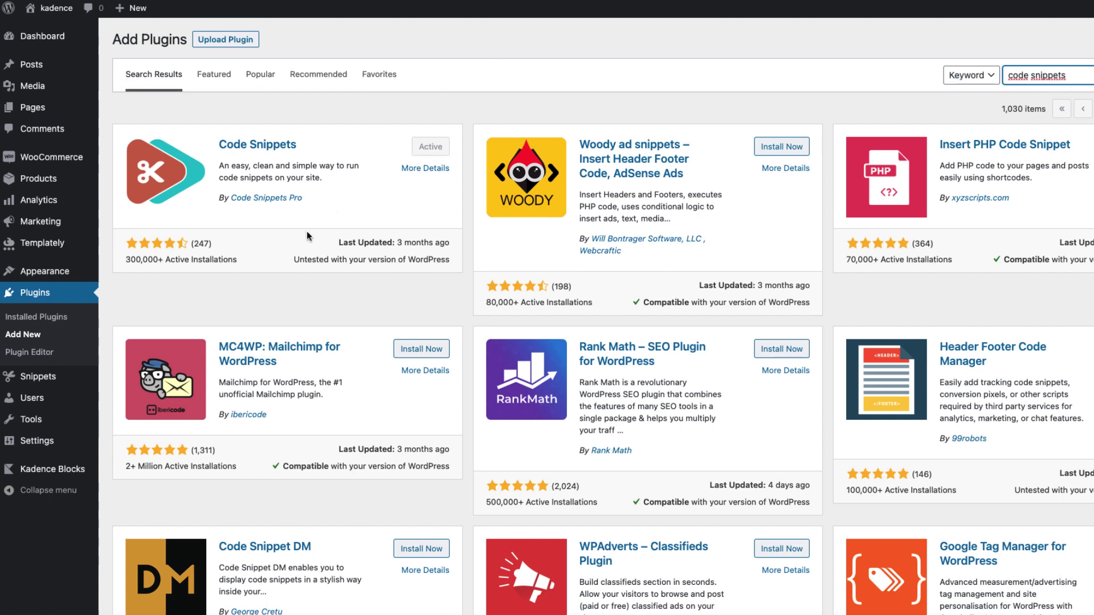
# Create a new snippet titled "Cart items total" and paste in the WooCommerce cart item count shortcode code.
pyautogui.moveTo(41, 379)
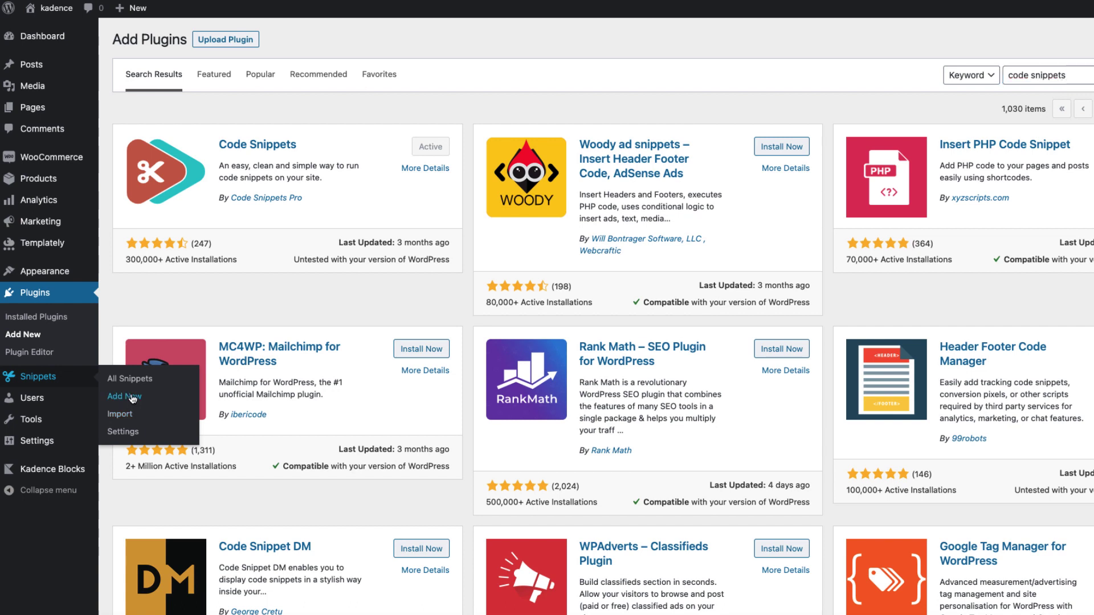
pyautogui.click(133, 397)
pyautogui.click(185, 69)
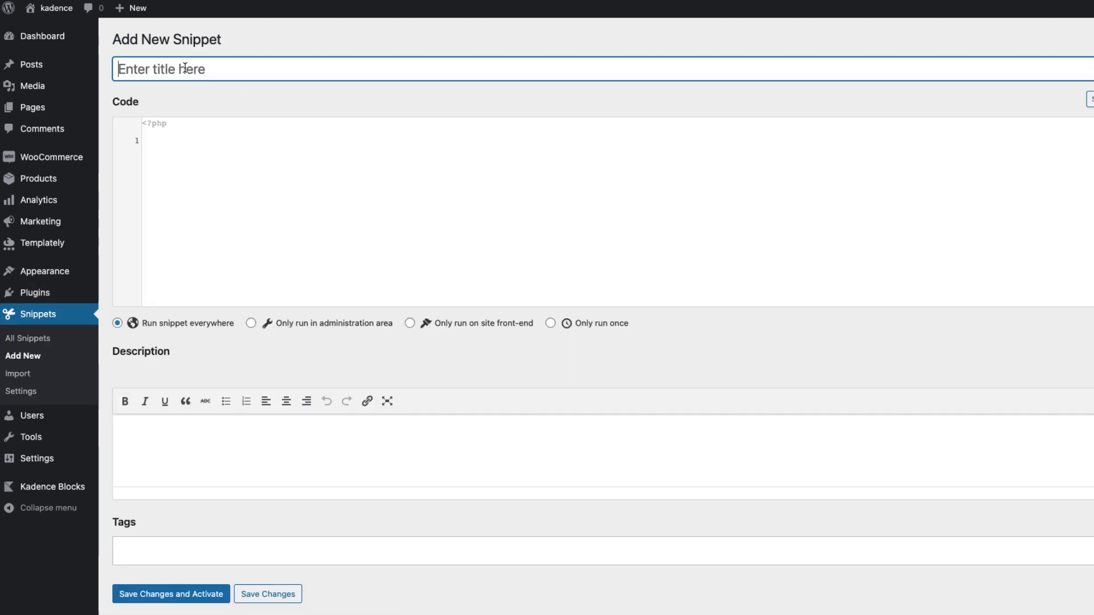
pyautogui.write('Cart items')
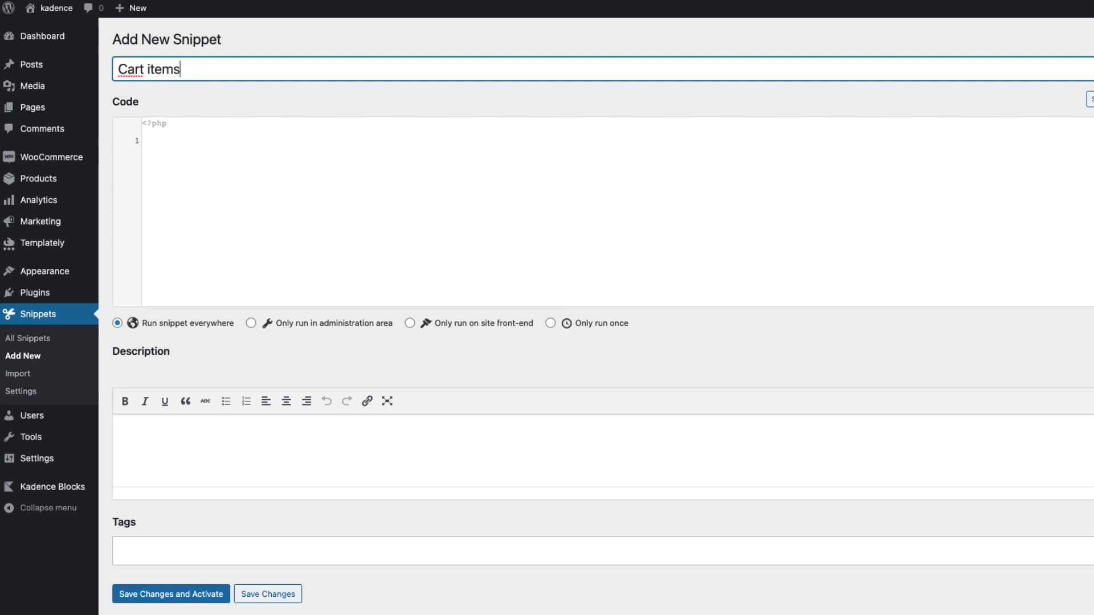
pyautogui.write(' total')
pyautogui.click(327, 242)
pyautogui.hotkey('ctrl', 'v')
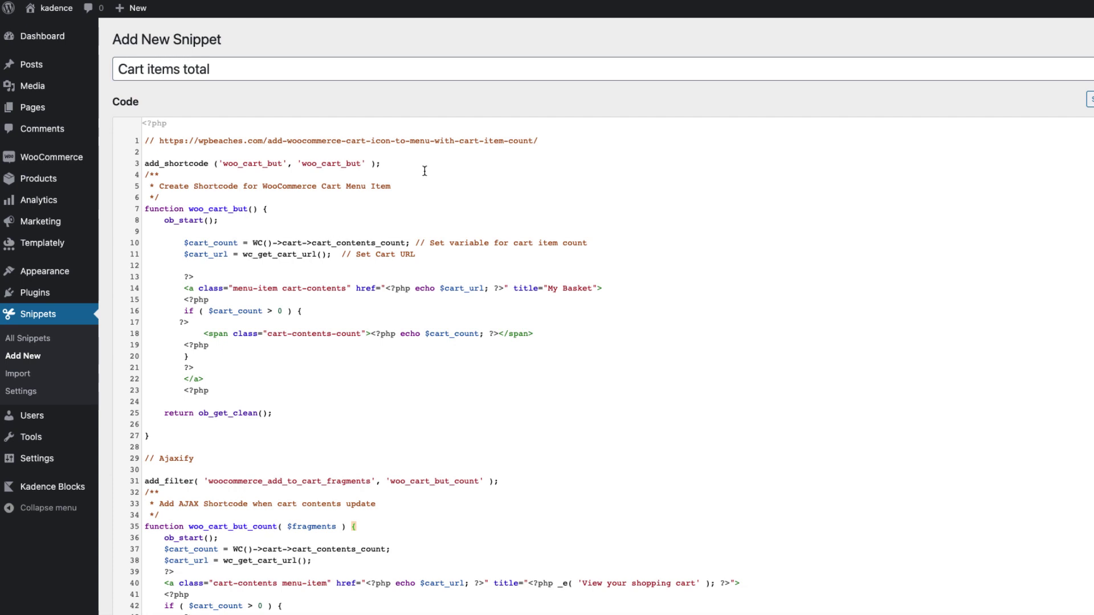
# Set the snippet to only run on the site front-end, and save and activate it.
pyautogui.scroll(-8, 522, 328)
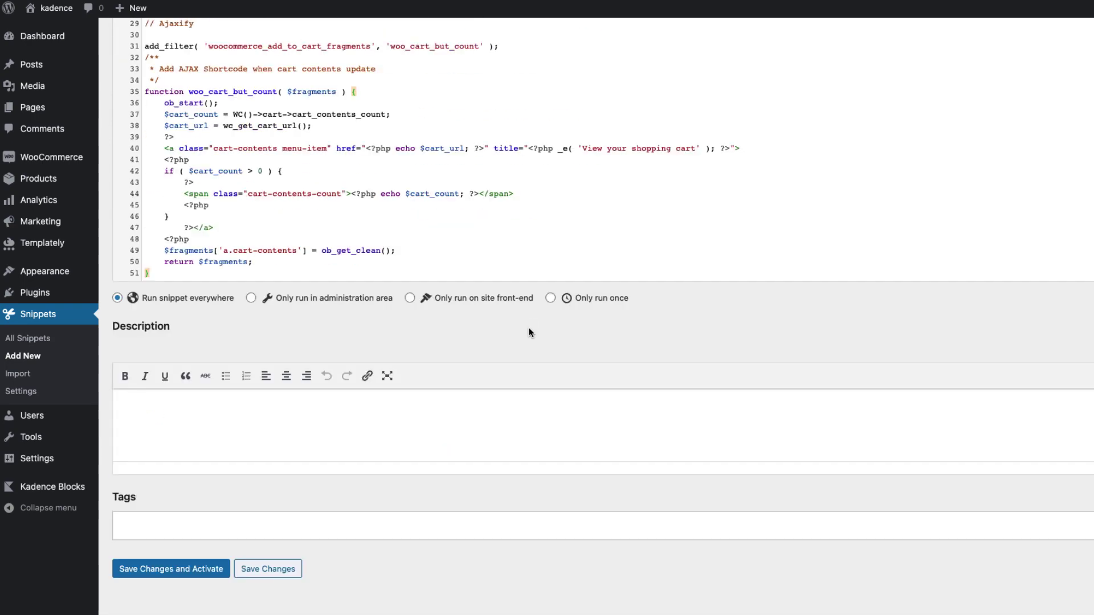
pyautogui.click(457, 303)
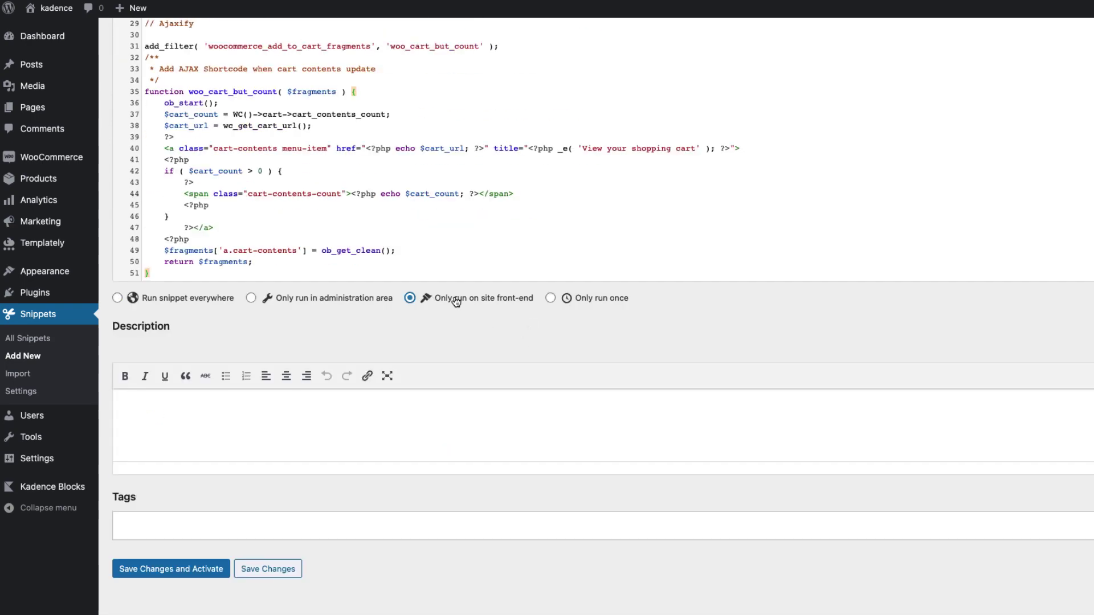
pyautogui.click(182, 573)
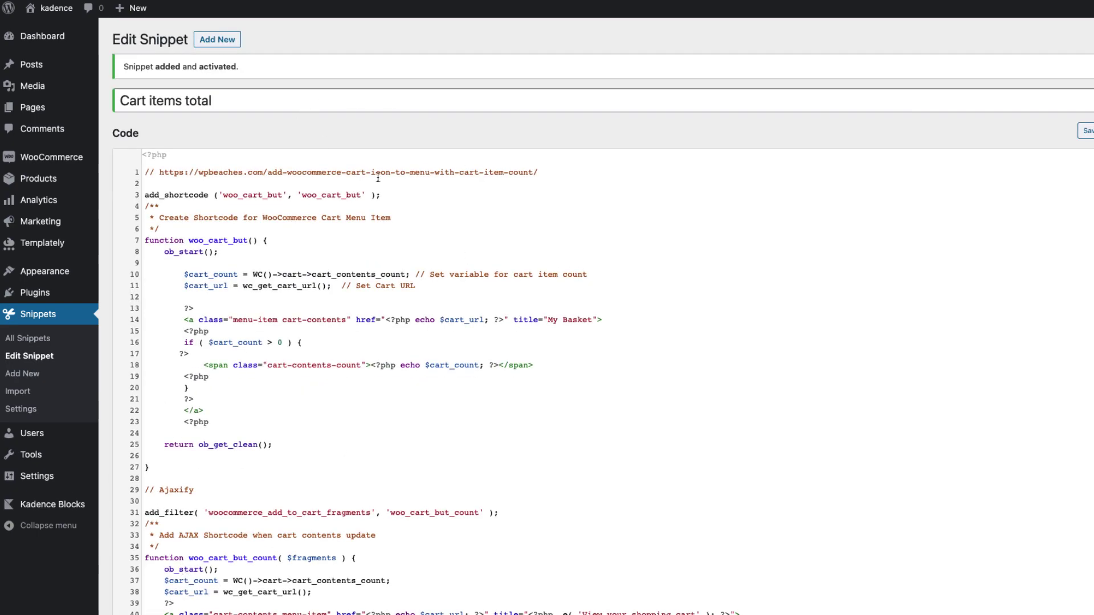
# Copy the shortcode name woo_cart_but from the snippet code, and open the fixed bottom bar element for editing.
pyautogui.scroll(-3, 303, 197)
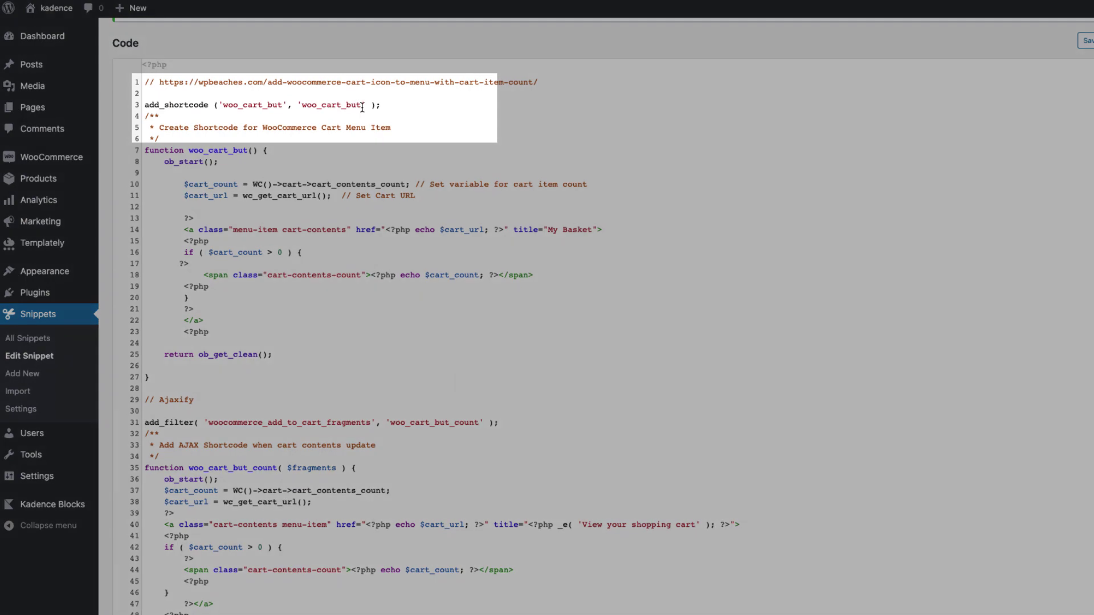
pyautogui.moveTo(362, 107); pyautogui.dragTo(301, 106)
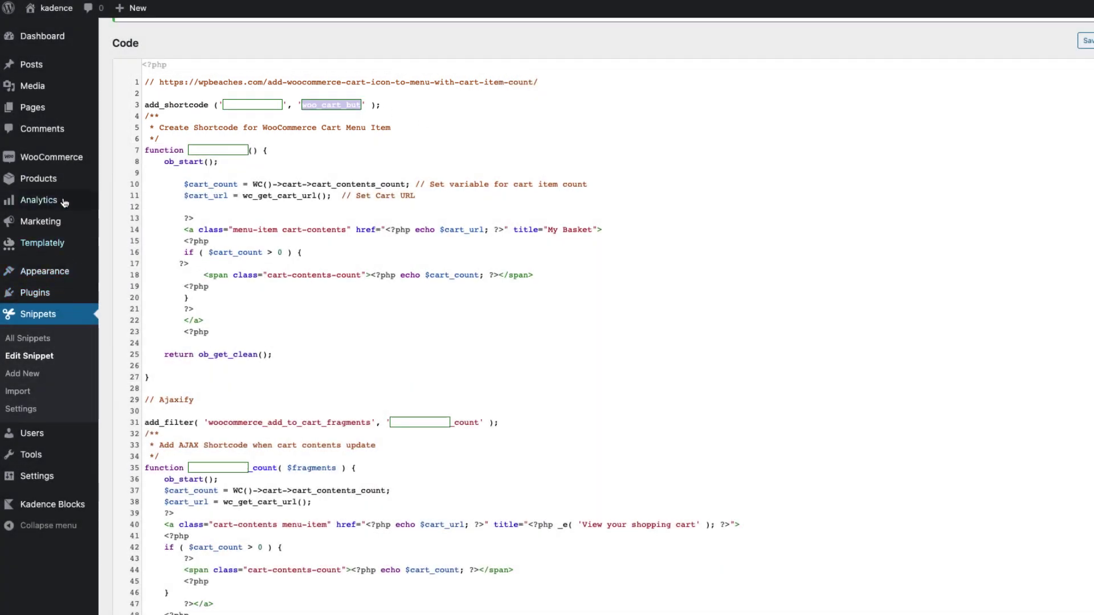
pyautogui.moveTo(65, 282)
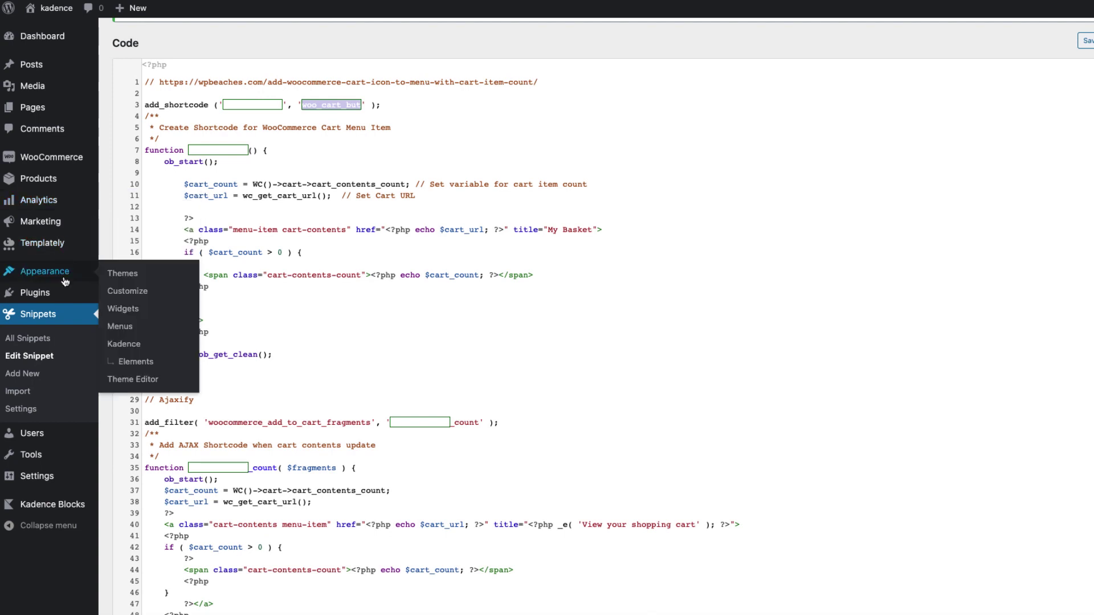
pyautogui.click(136, 363)
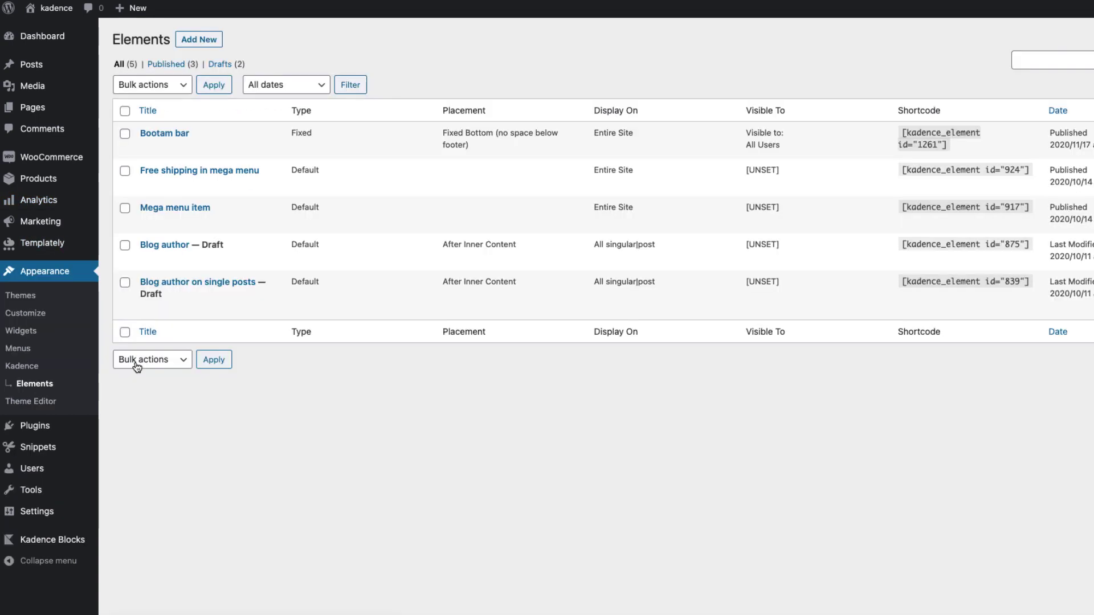
pyautogui.click(183, 134)
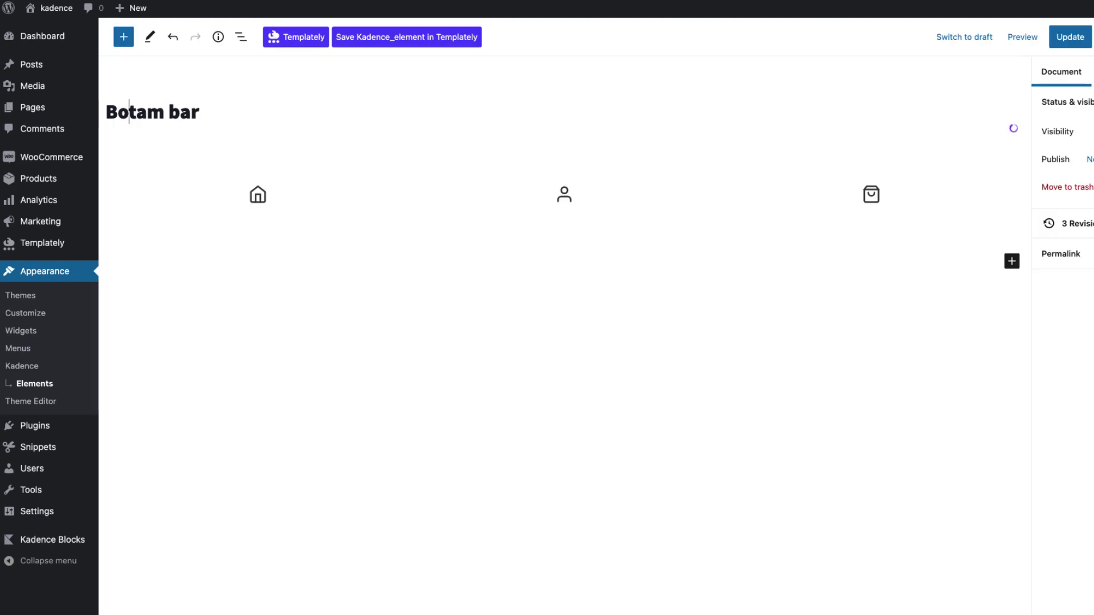
# Correct the spelling of the element's title to "Bottom bar".
pyautogui.click(133, 113)
pyautogui.write('t')
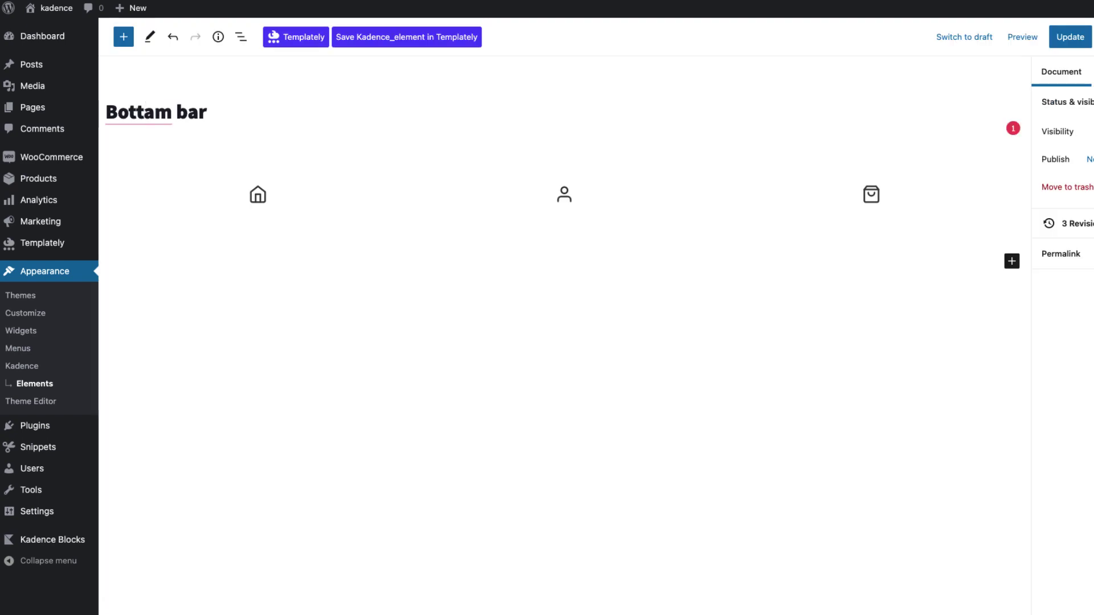
pyautogui.press('BackSpace')
pyautogui.write('o')
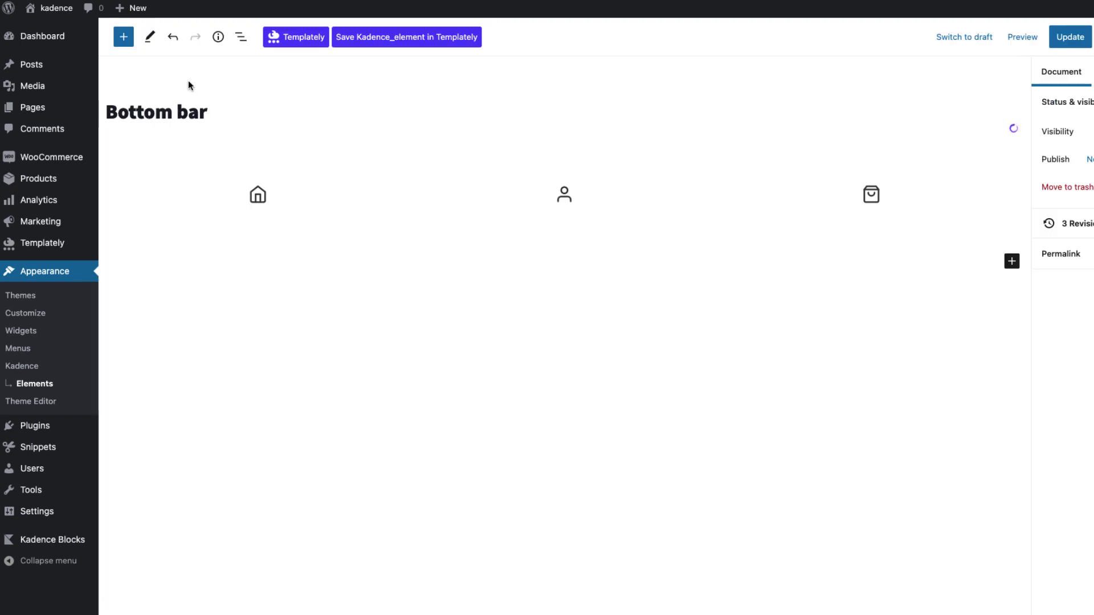
# Insert a row layout with two equal columns below the cart icon and move the icon into its first column.
pyautogui.click(901, 198)
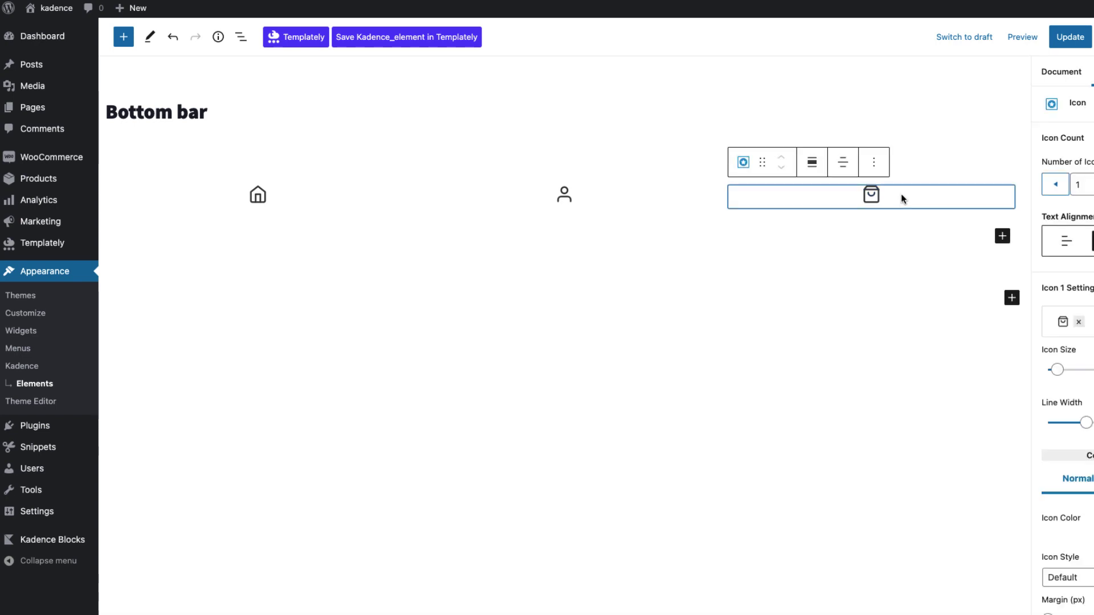
pyautogui.click(1002, 236)
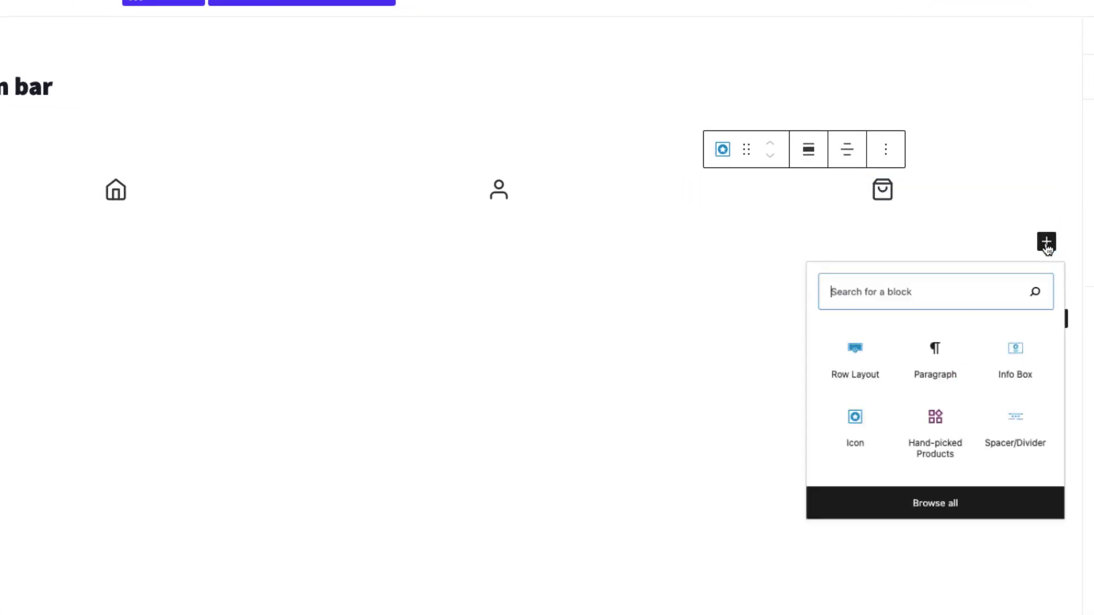
pyautogui.click(850, 364)
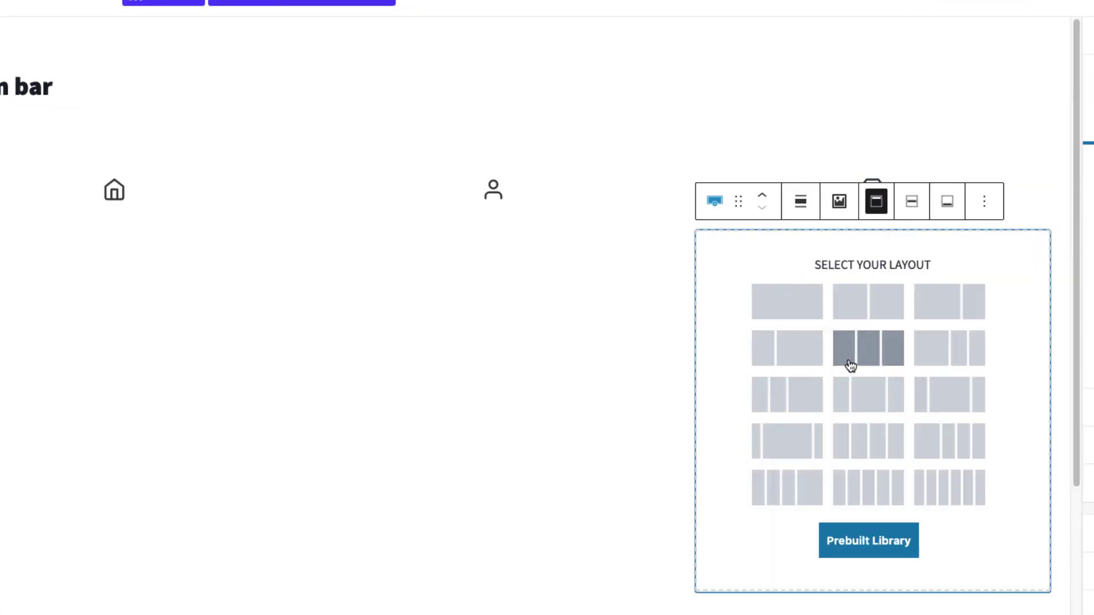
pyautogui.click(866, 300)
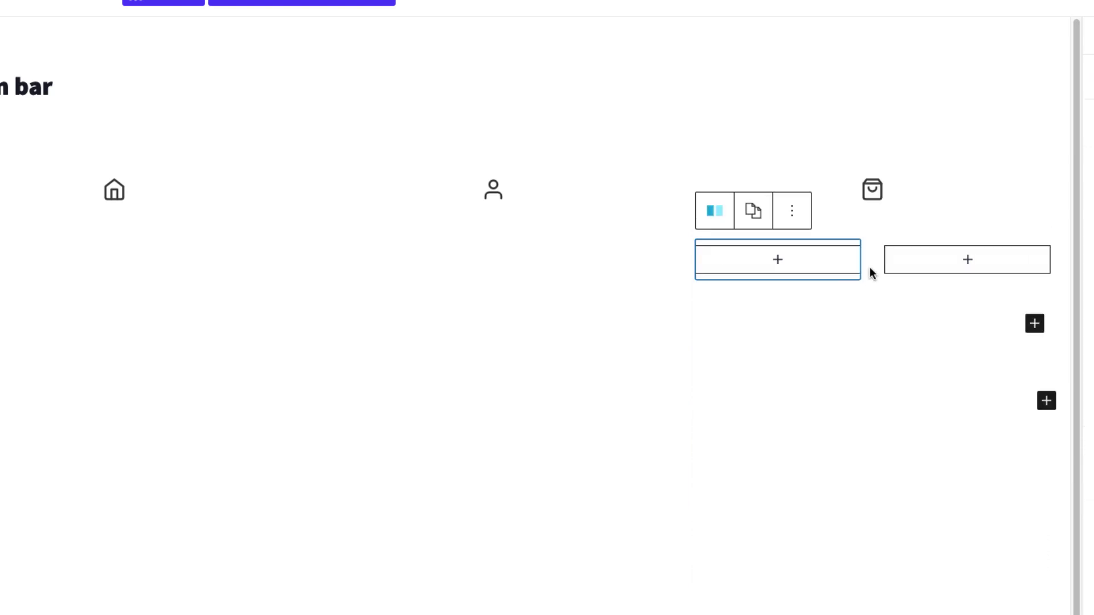
pyautogui.click(892, 183)
pyautogui.moveTo(736, 150); pyautogui.dragTo(796, 195)
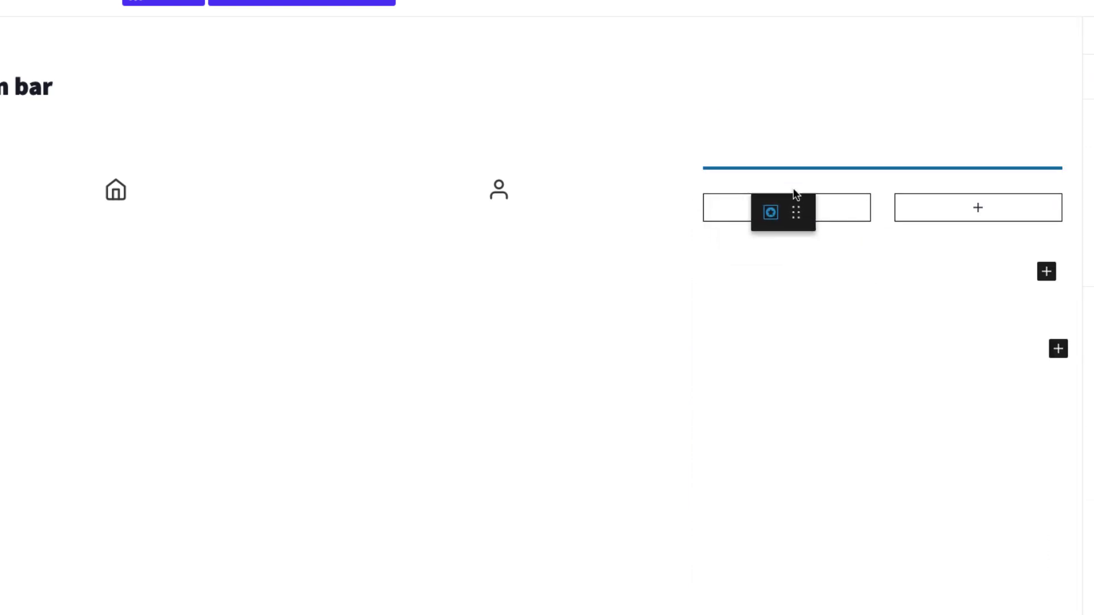
# Add a Shortcode block containing [woo_cart_but] to the empty second column beside the cart icon.
pyautogui.click(963, 210)
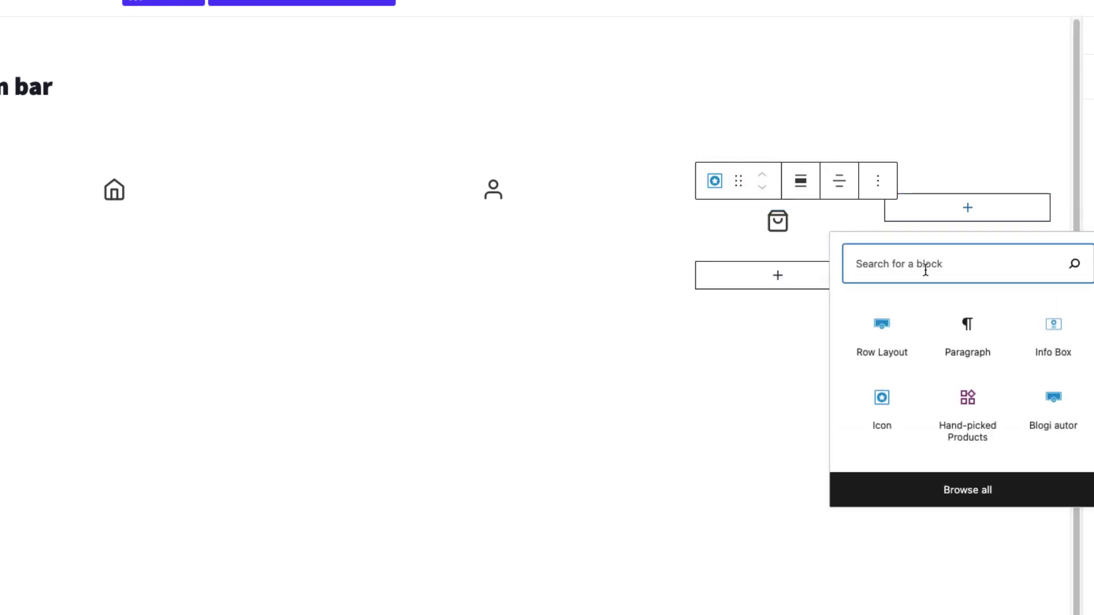
pyautogui.write('sho')
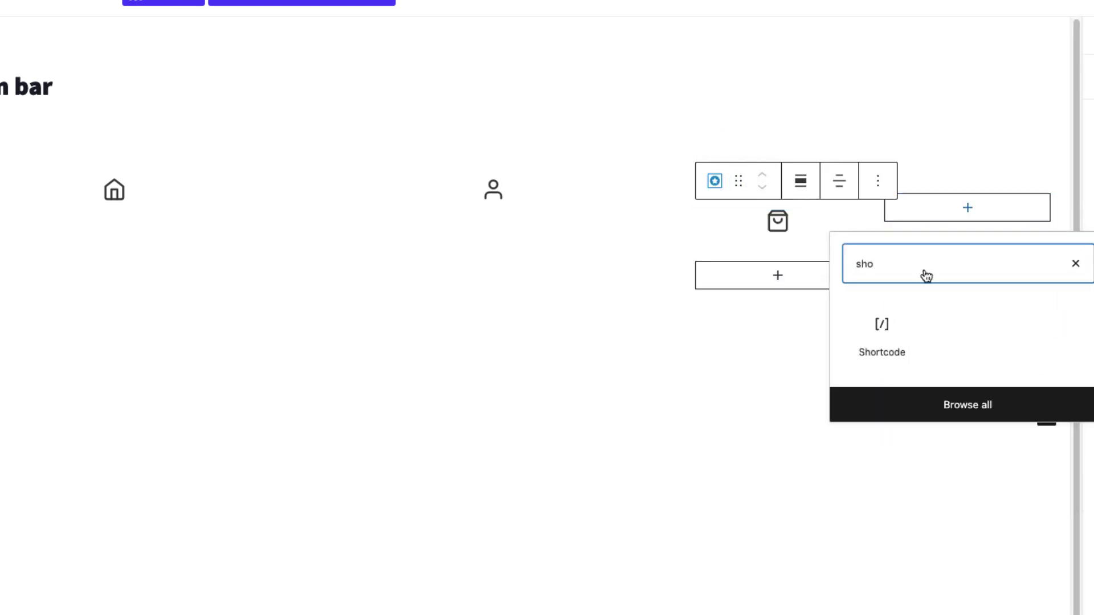
pyautogui.click(884, 328)
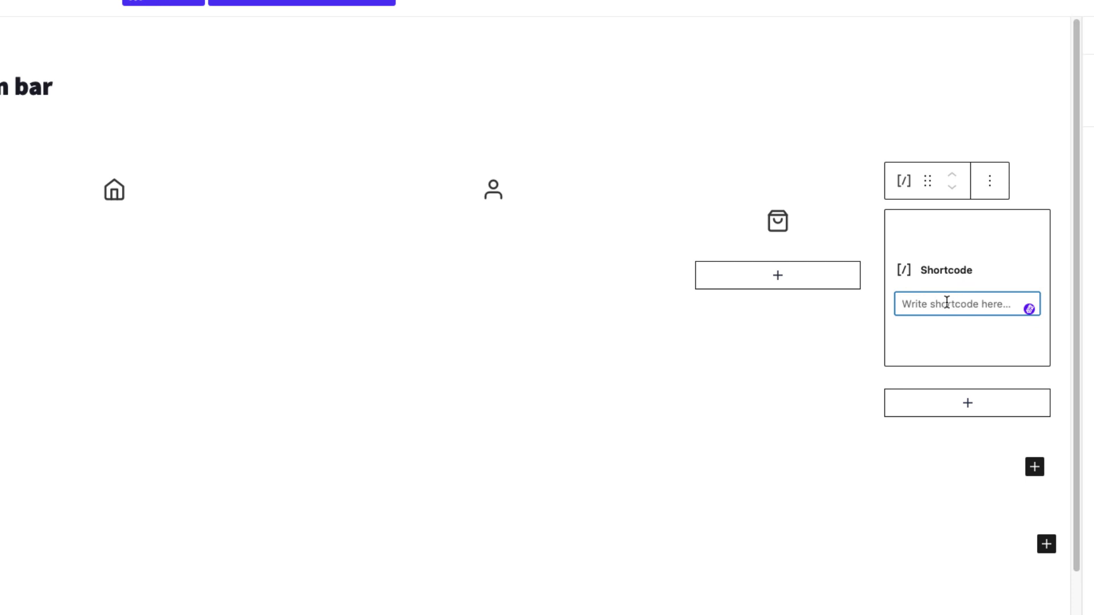
pyautogui.write('[woo_cart_but]')
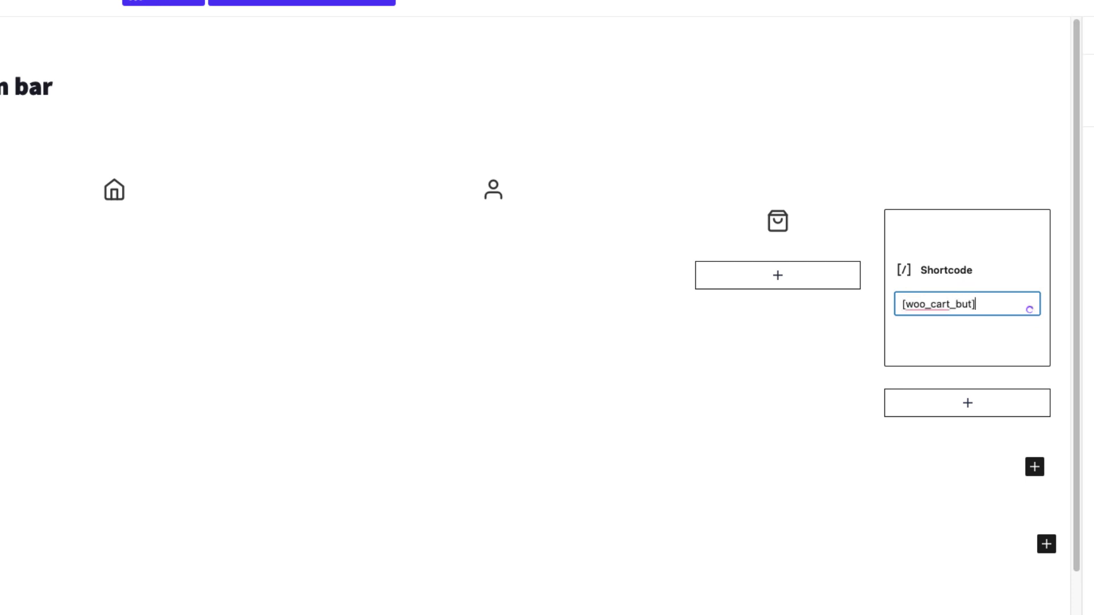
pyautogui.moveTo(947, 302)
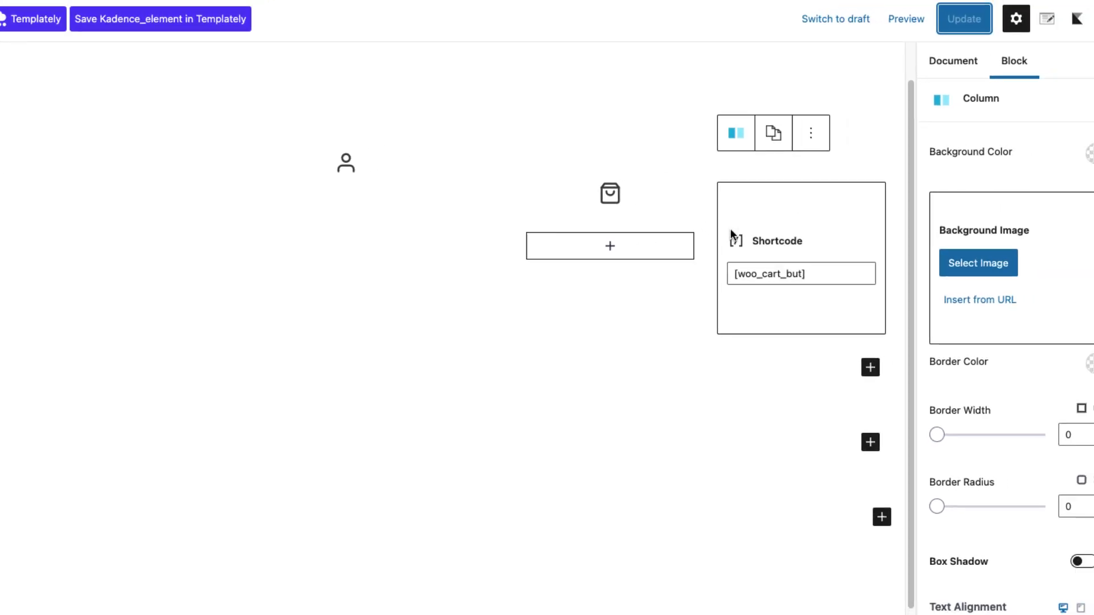
# Set the mobile layout of the row holding the cart icon and shortcode to two equal columns.
pyautogui.click(743, 212)
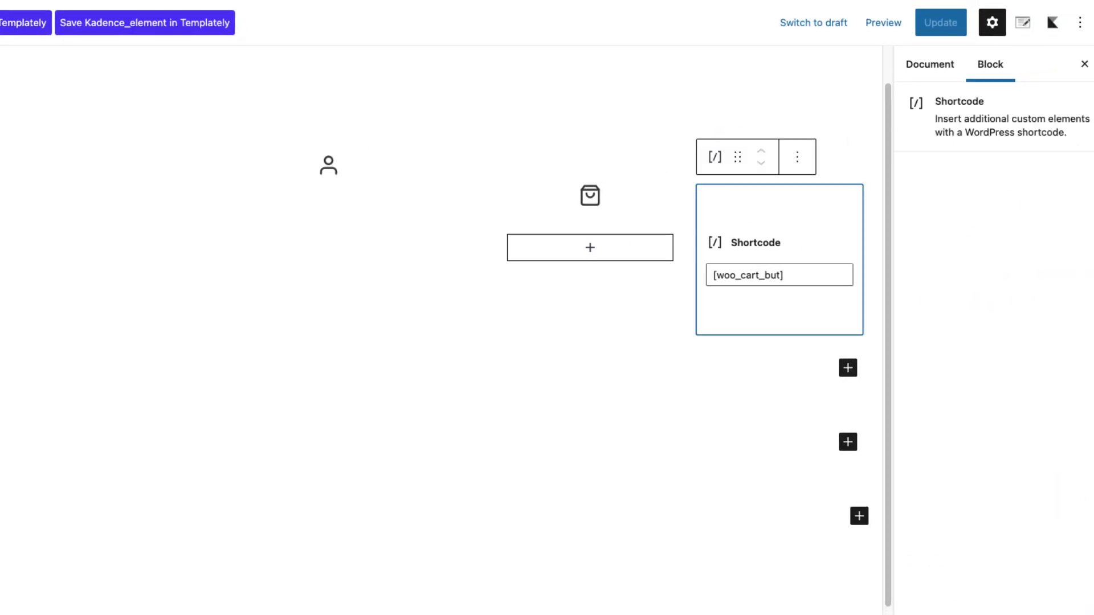
pyautogui.click(864, 343)
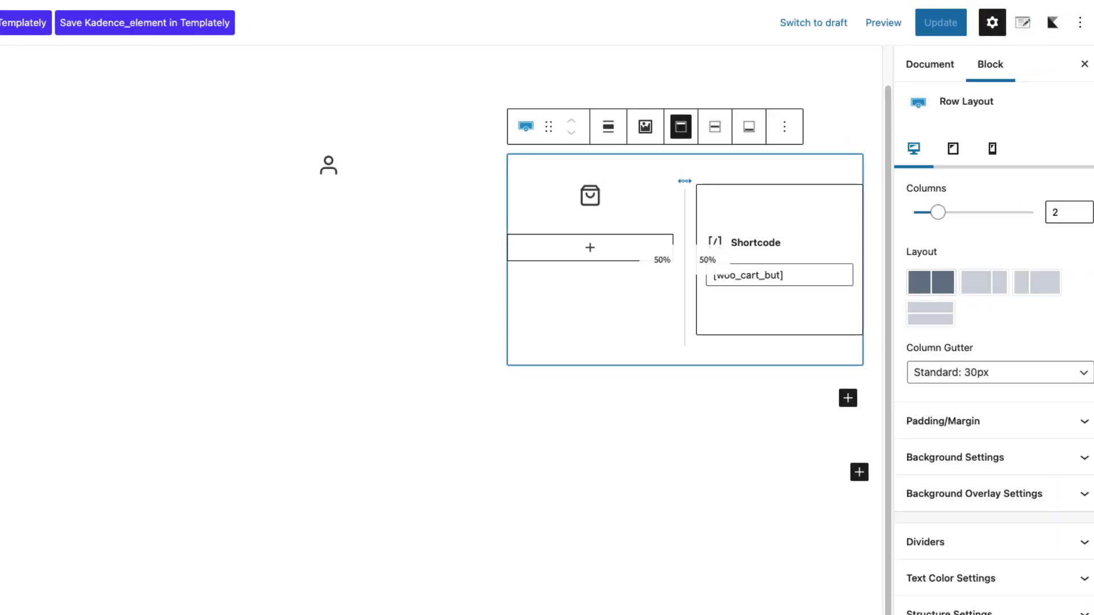
pyautogui.click(996, 152)
pyautogui.click(925, 220)
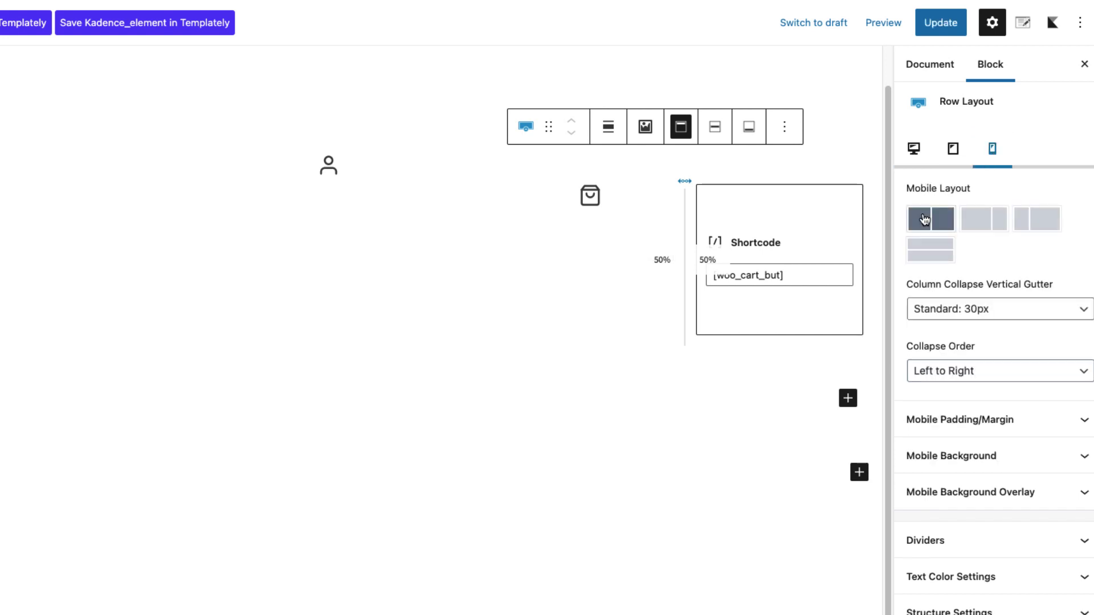
# Set the cart row's mobile top and bottom padding to 0 px.
pyautogui.click(1016, 422)
pyautogui.click(1042, 487)
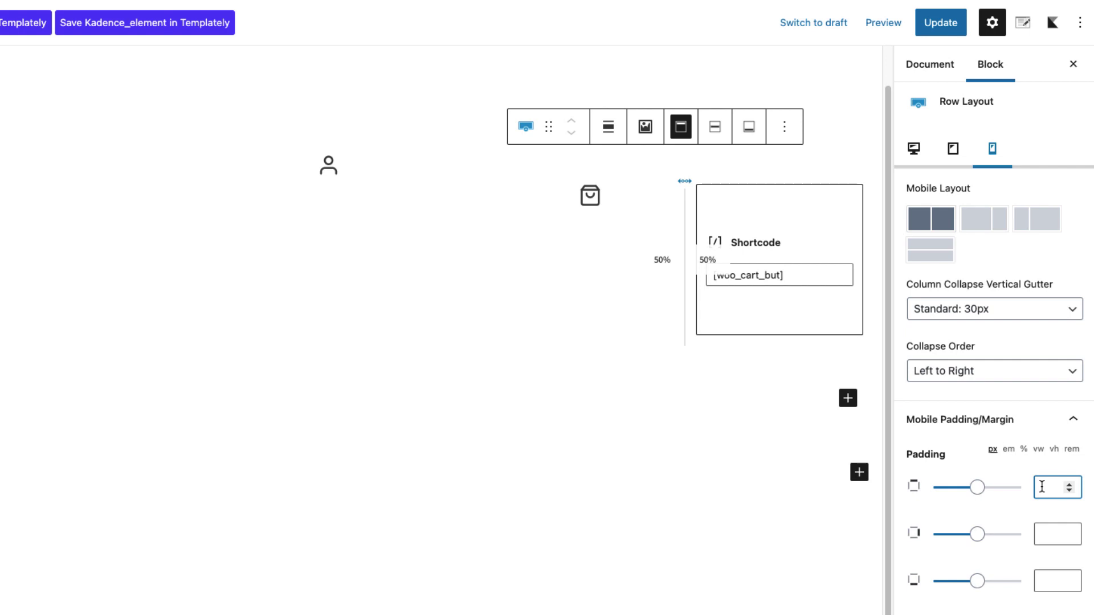
pyautogui.write('0')
pyautogui.click(1047, 576)
pyautogui.write('0')
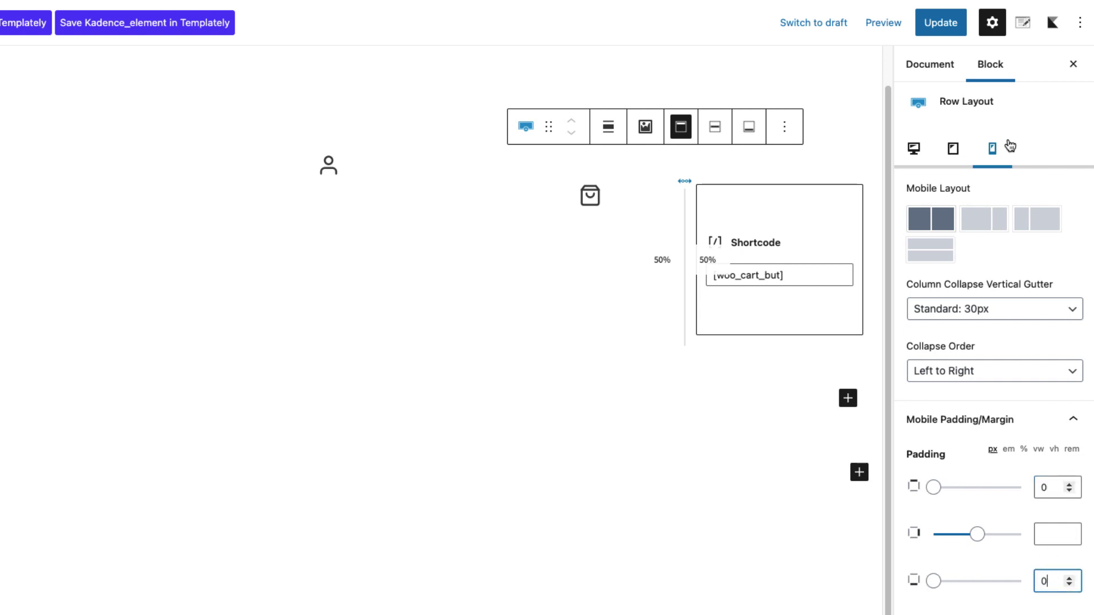
pyautogui.click(941, 22)
# Set the cart row's tablet top and bottom padding to 0 px and save the element.
pyautogui.click(953, 148)
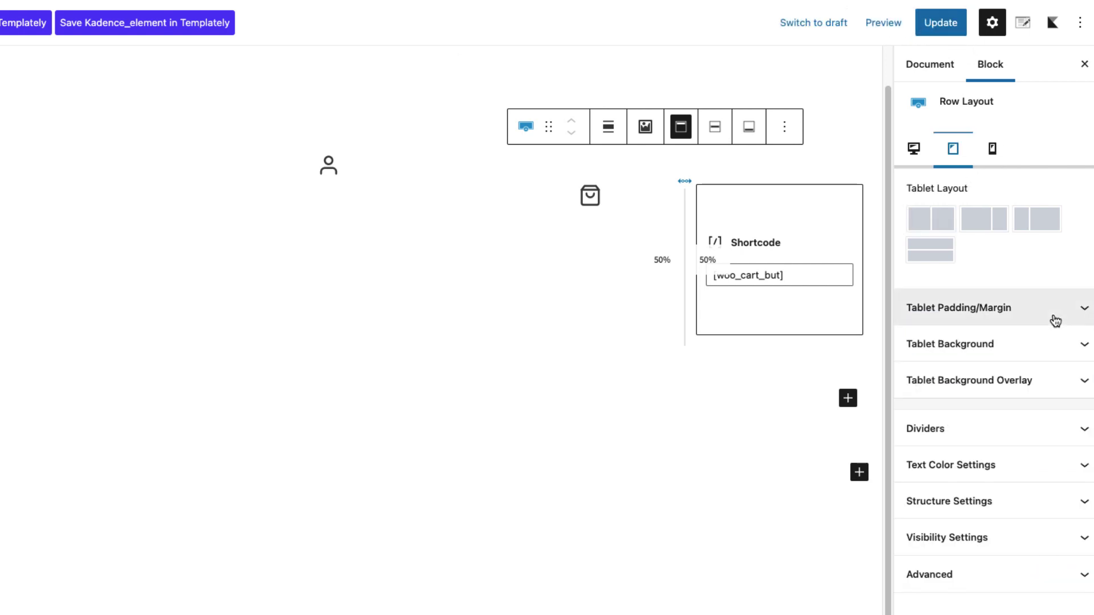
pyautogui.click(1059, 315)
pyautogui.click(1057, 366)
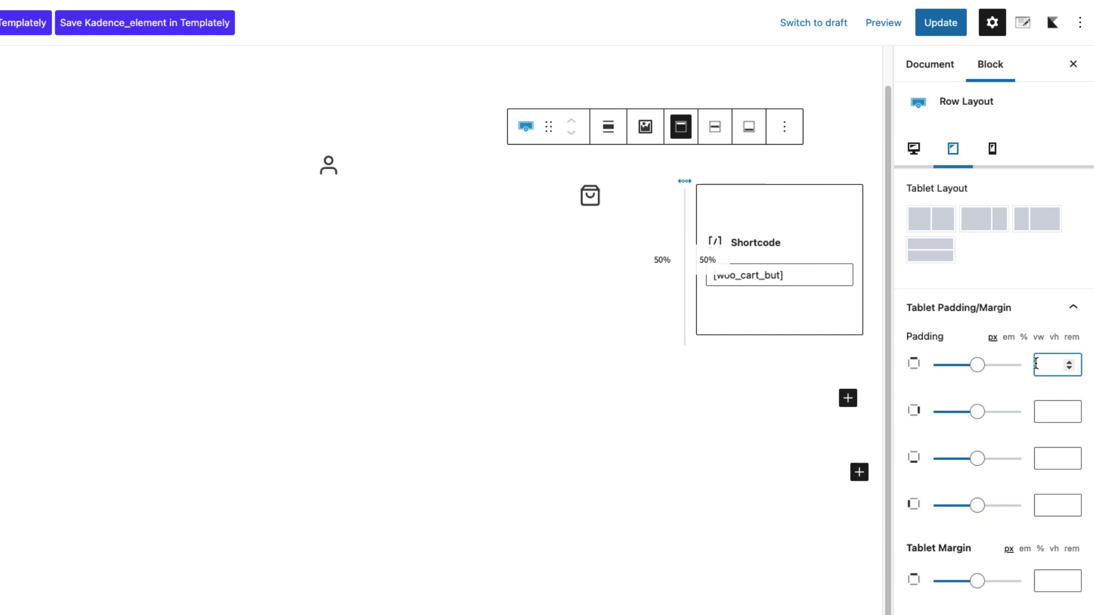
pyautogui.write('0')
pyautogui.click(1044, 456)
pyautogui.write('0')
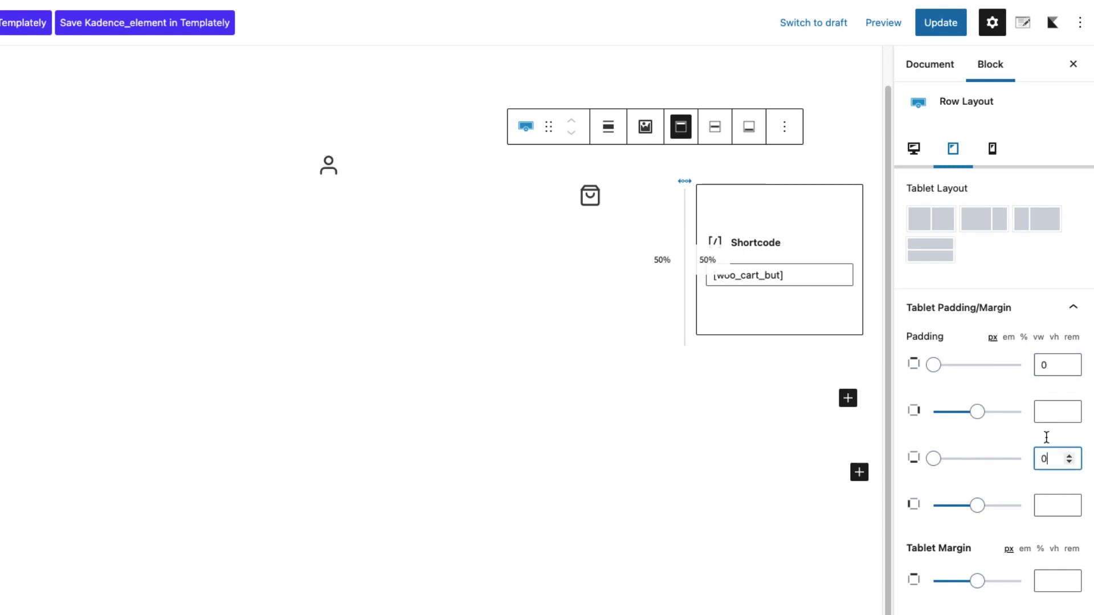
pyautogui.click(941, 23)
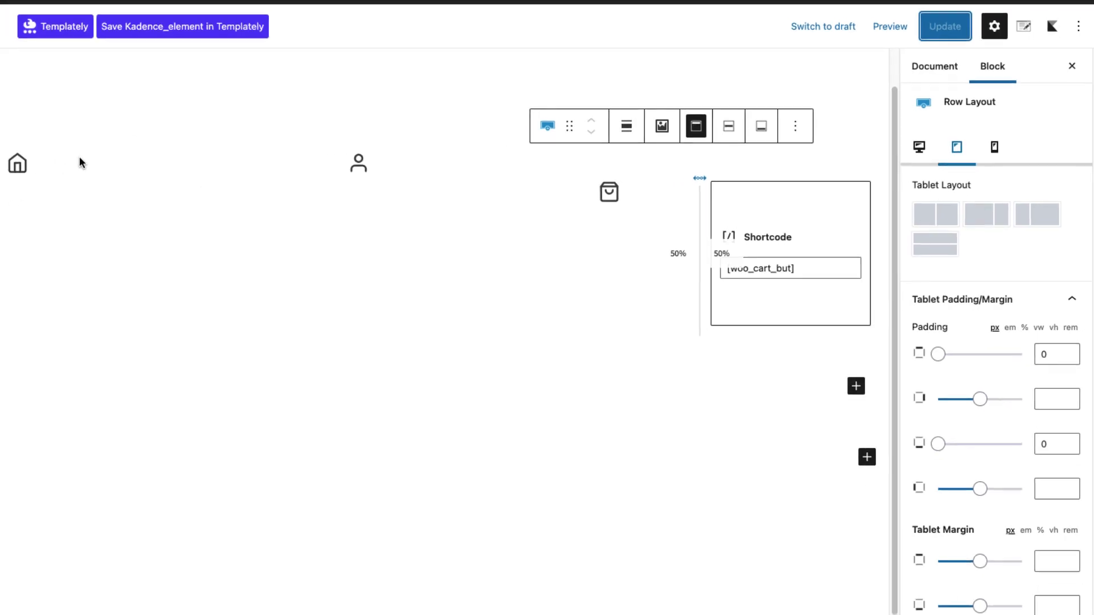
# Give the home icon's column a 1 px border on its right edge only, coloured light grey E7E7E7.
pyautogui.click(215, 153)
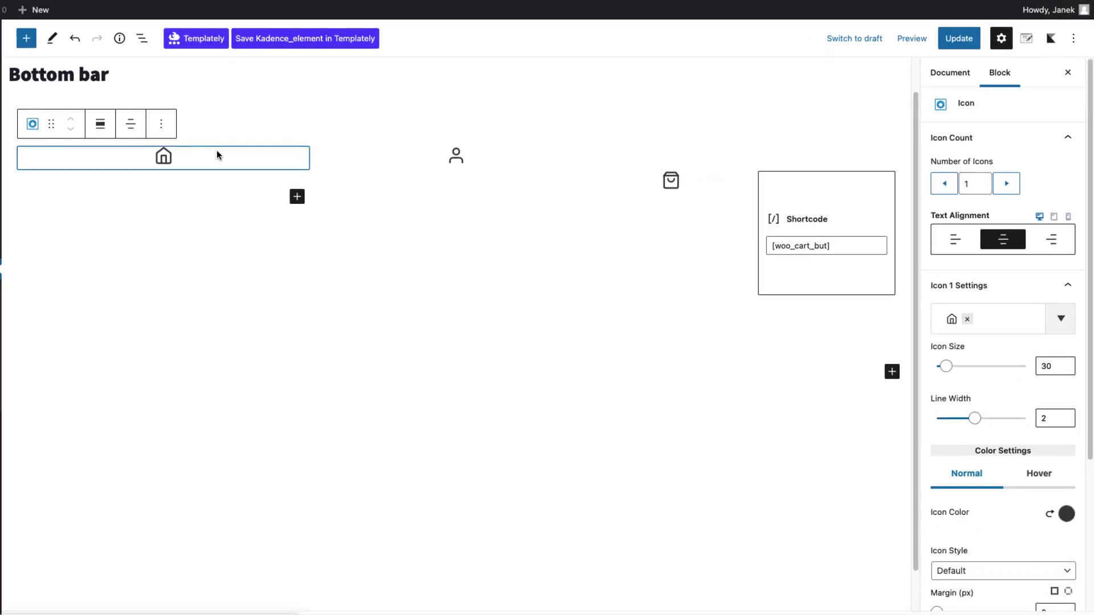
pyautogui.click(159, 612)
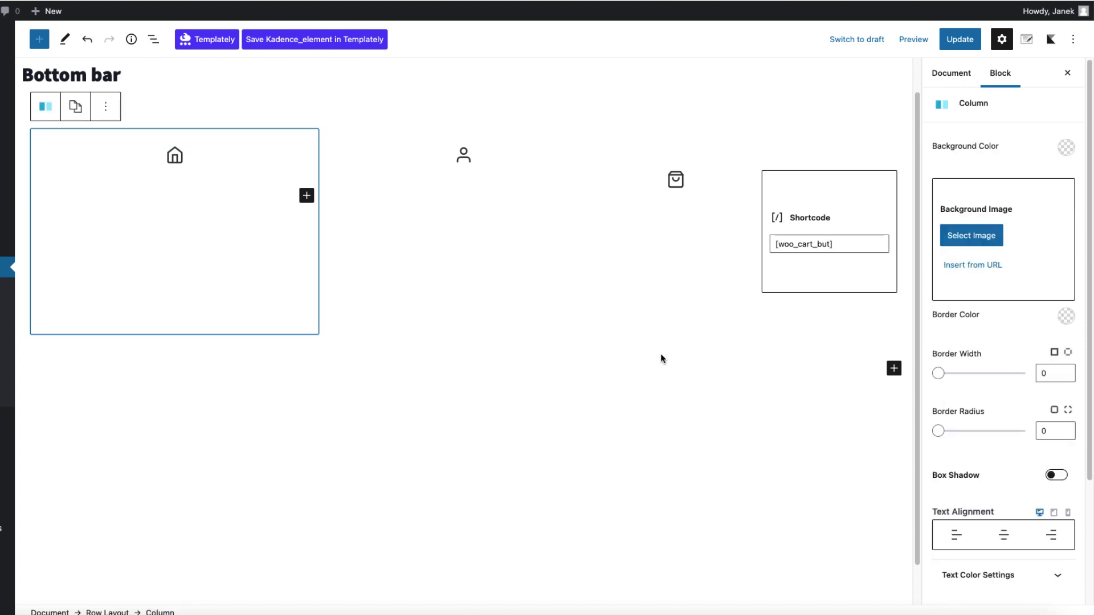
pyautogui.click(1066, 370)
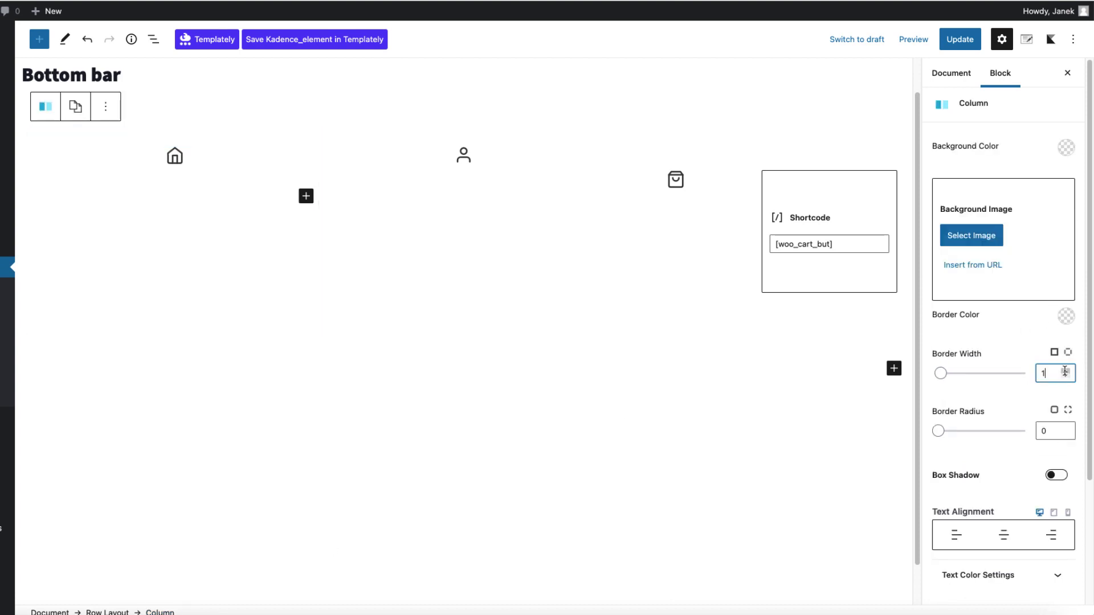
pyautogui.click(1068, 353)
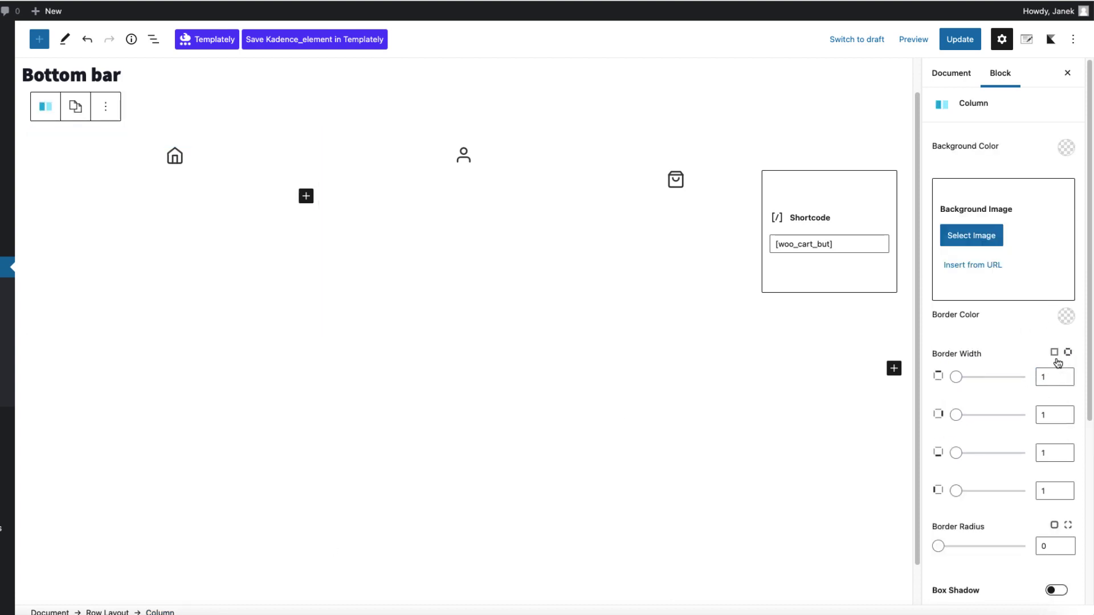
pyautogui.click(1055, 353)
pyautogui.moveTo(1051, 372); pyautogui.dragTo(1016, 374)
pyautogui.press('BackSpace')
pyautogui.click(1068, 352)
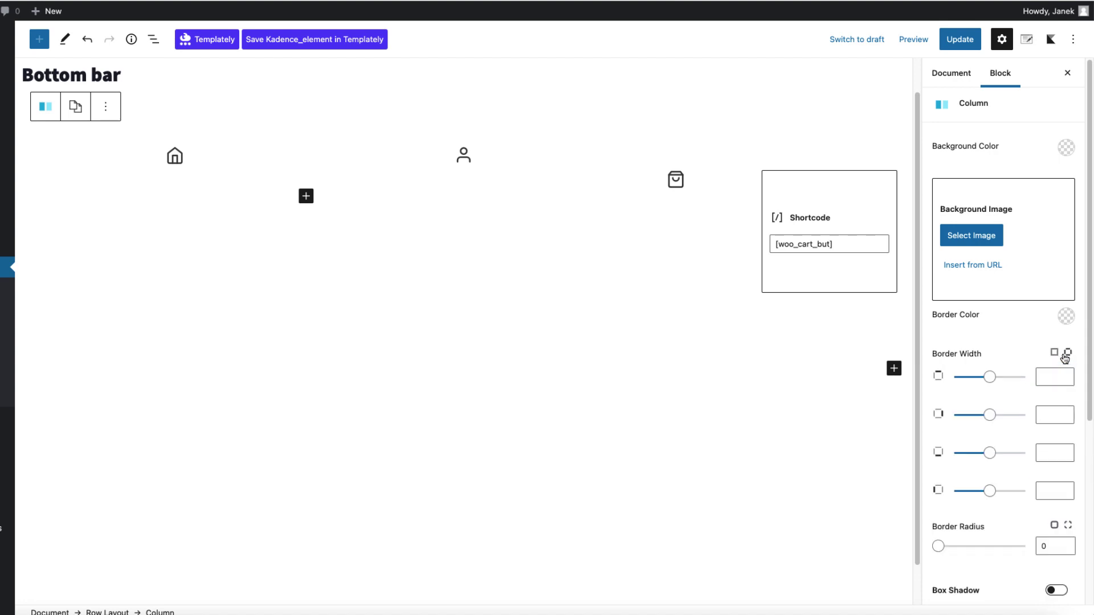
pyautogui.click(1049, 410)
pyautogui.write('1')
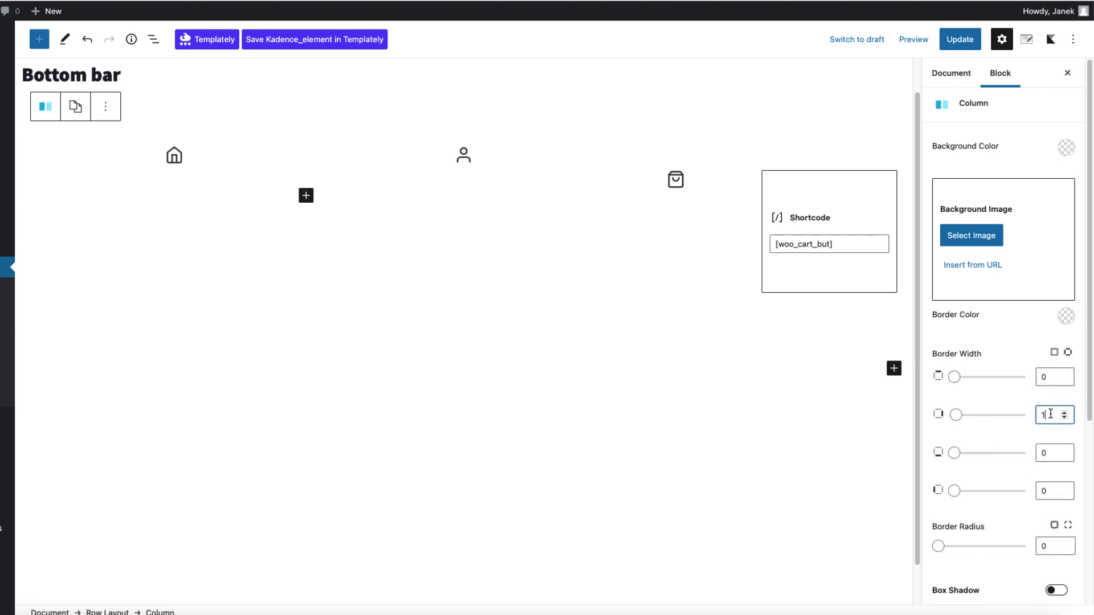
pyautogui.click(1066, 316)
pyautogui.moveTo(925, 136); pyautogui.dragTo(888, 117)
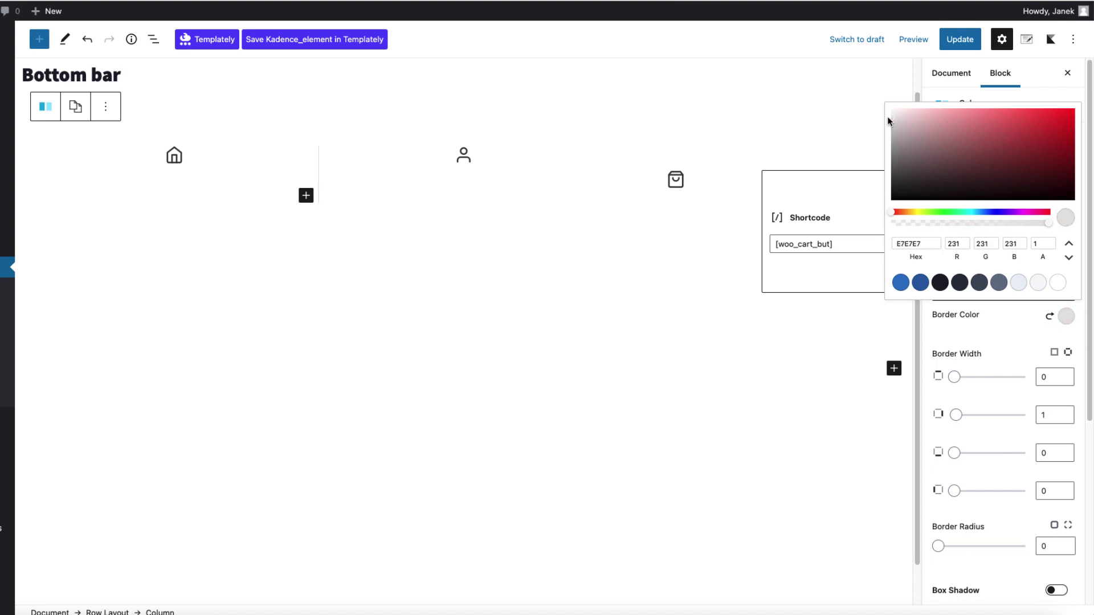
# Copy the home icon column's styles and paste them onto the account icon's column.
pyautogui.click(75, 106)
pyautogui.click(102, 152)
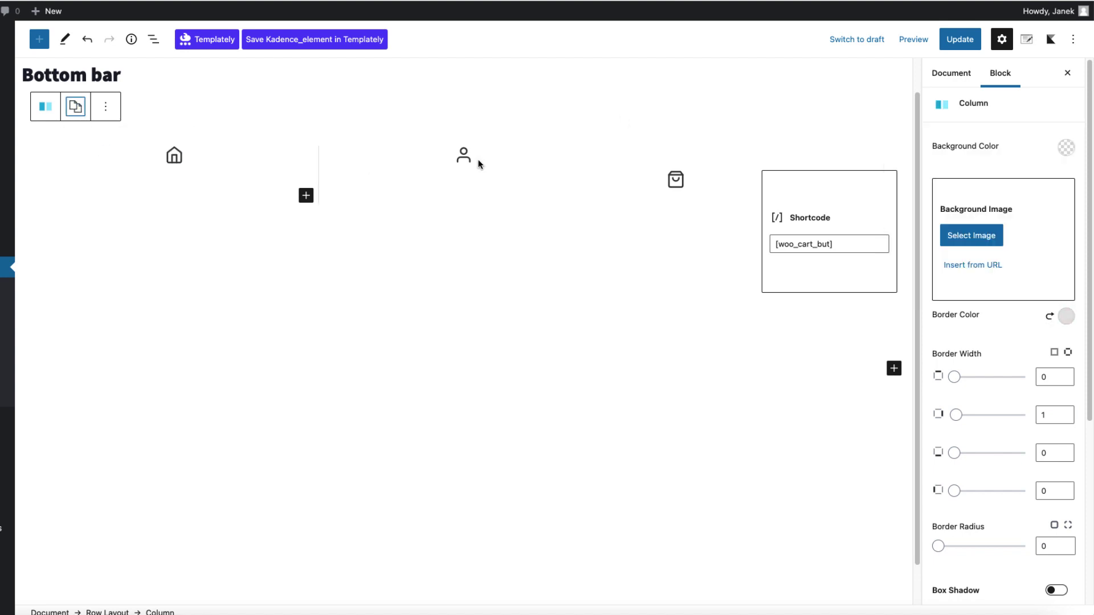
pyautogui.click(479, 164)
pyautogui.click(325, 121)
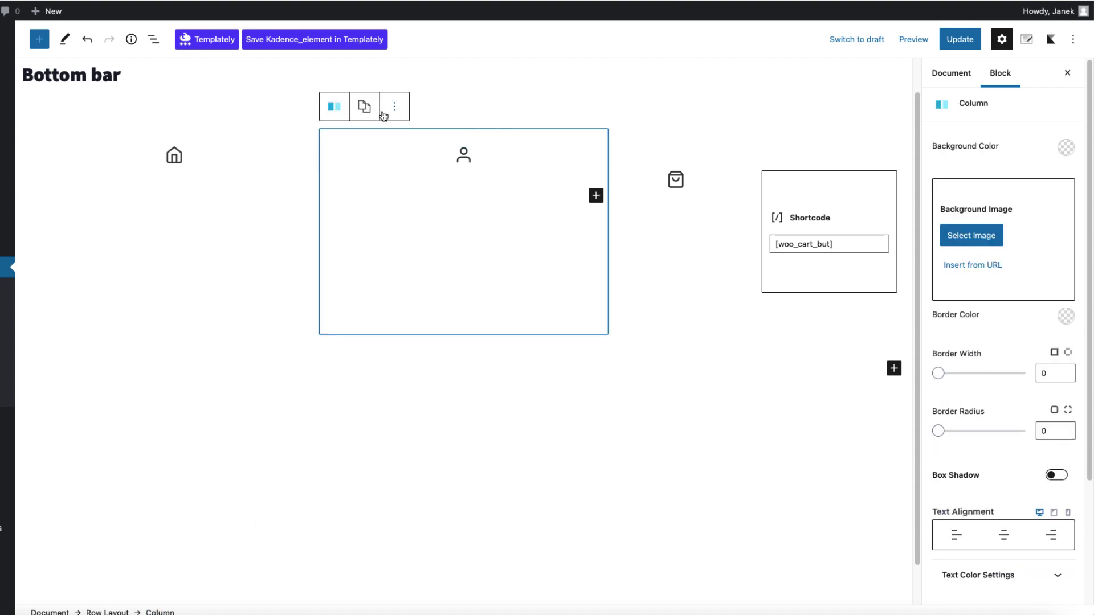
pyautogui.click(360, 109)
pyautogui.click(387, 171)
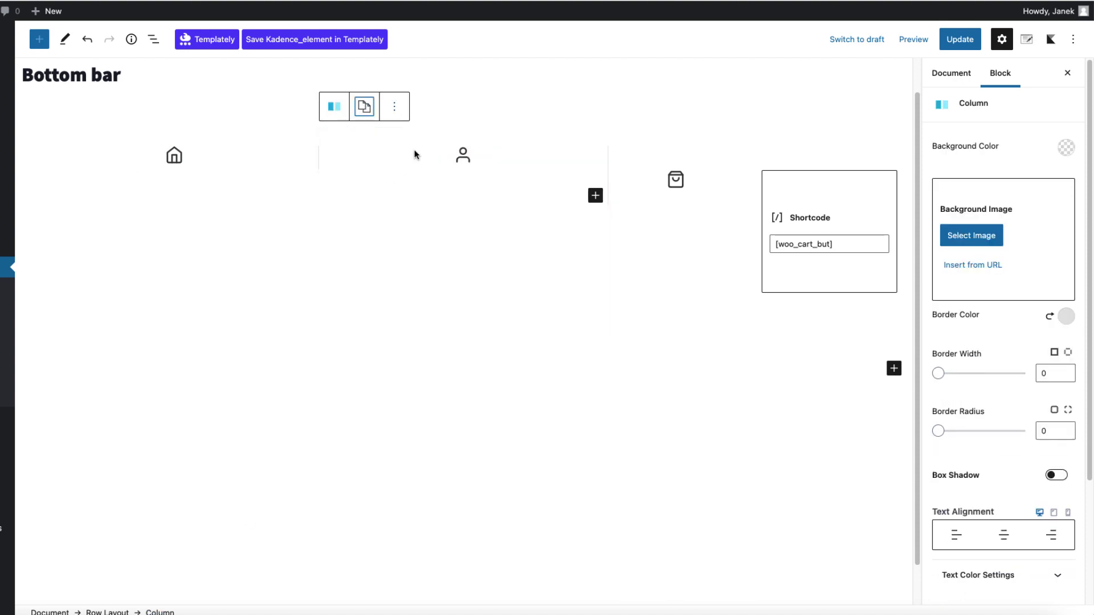
# Set the outer three-column row's vertical alignment to middle and update the element.
pyautogui.click(107, 612)
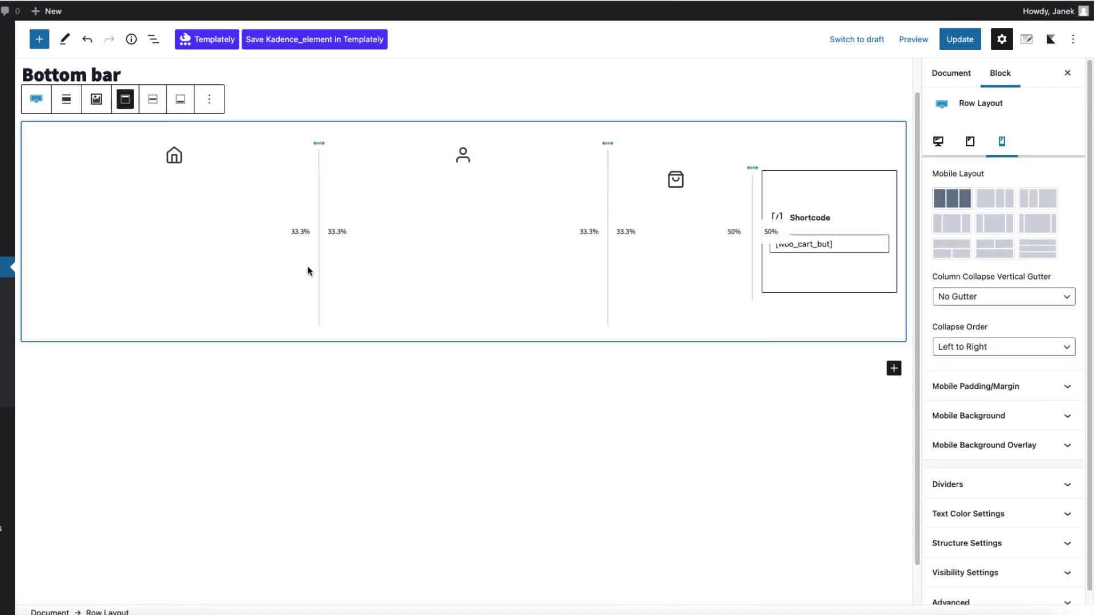
pyautogui.click(152, 100)
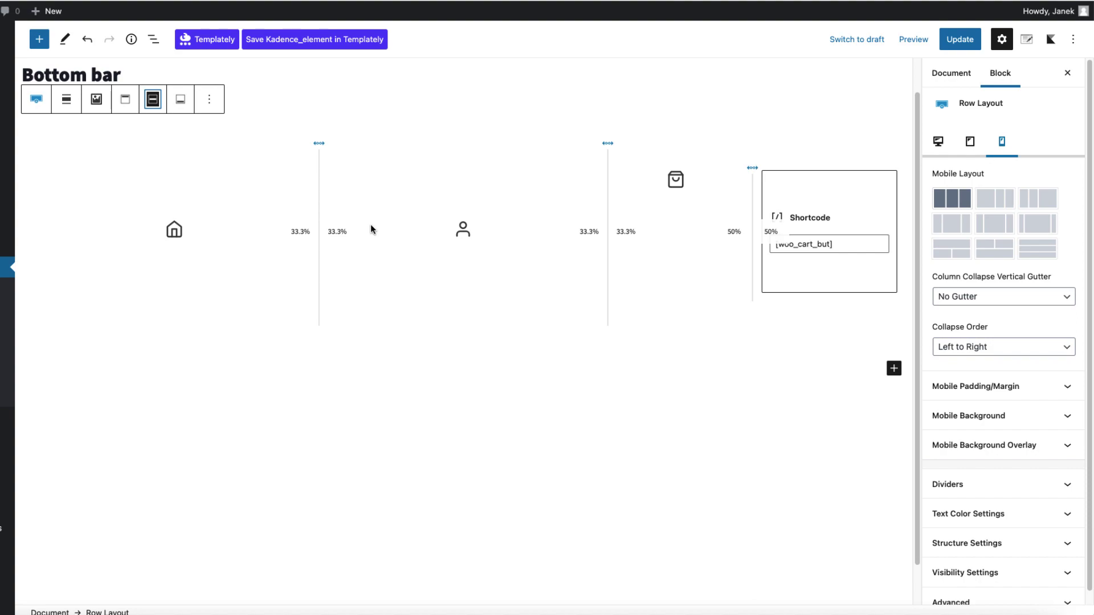
pyautogui.click(961, 39)
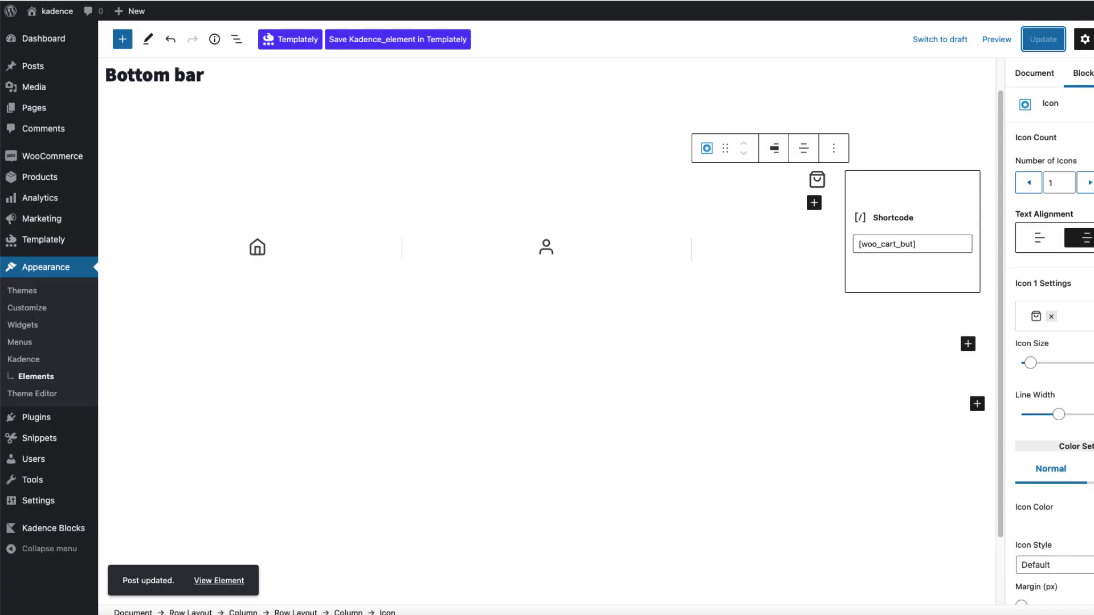
# Open the site's Additional CSS in the Customizer with the tablet preview.
pyautogui.click(33, 311)
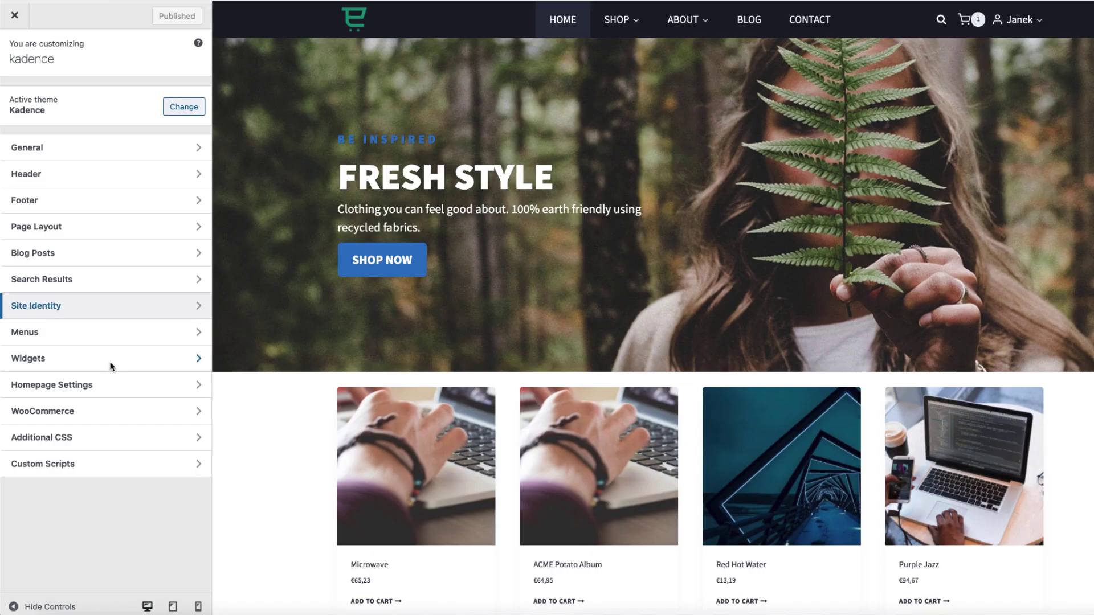
pyautogui.click(173, 607)
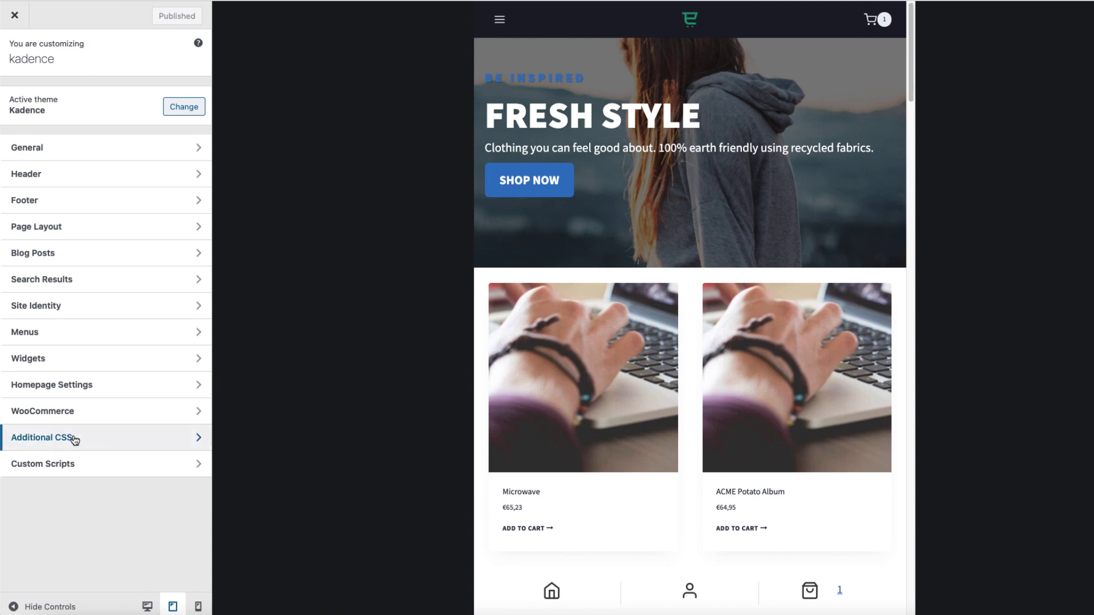
pyautogui.click(75, 440)
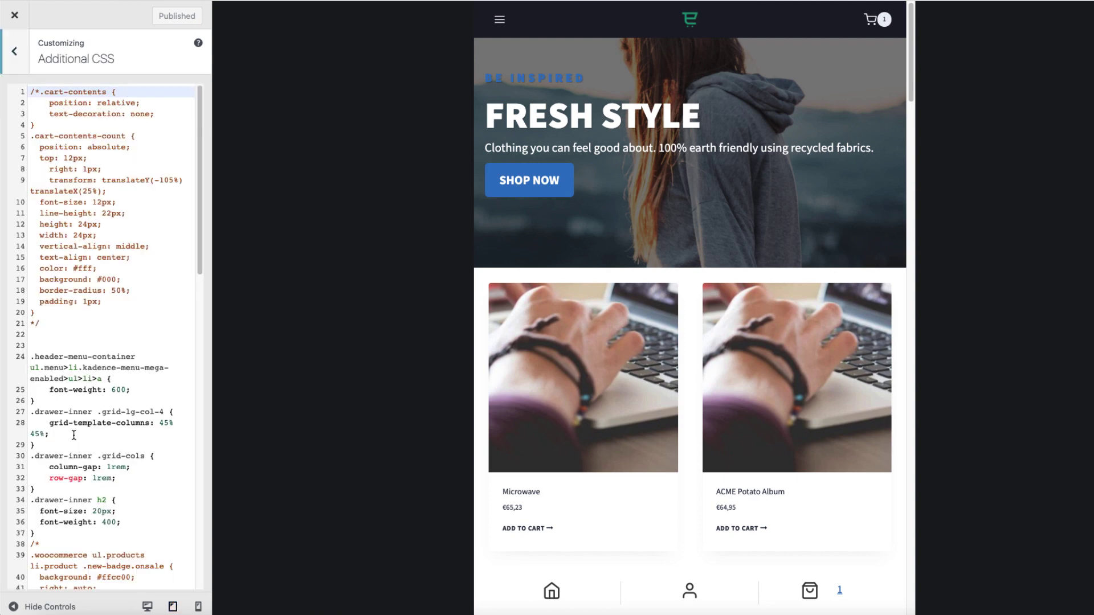
# Uncomment the .cart-contents and .cart-contents-count CSS rules by removing their opening and closing comment marks.
pyautogui.click(38, 92)
pyautogui.press('BackSpace')
pyautogui.press('BackSpace')
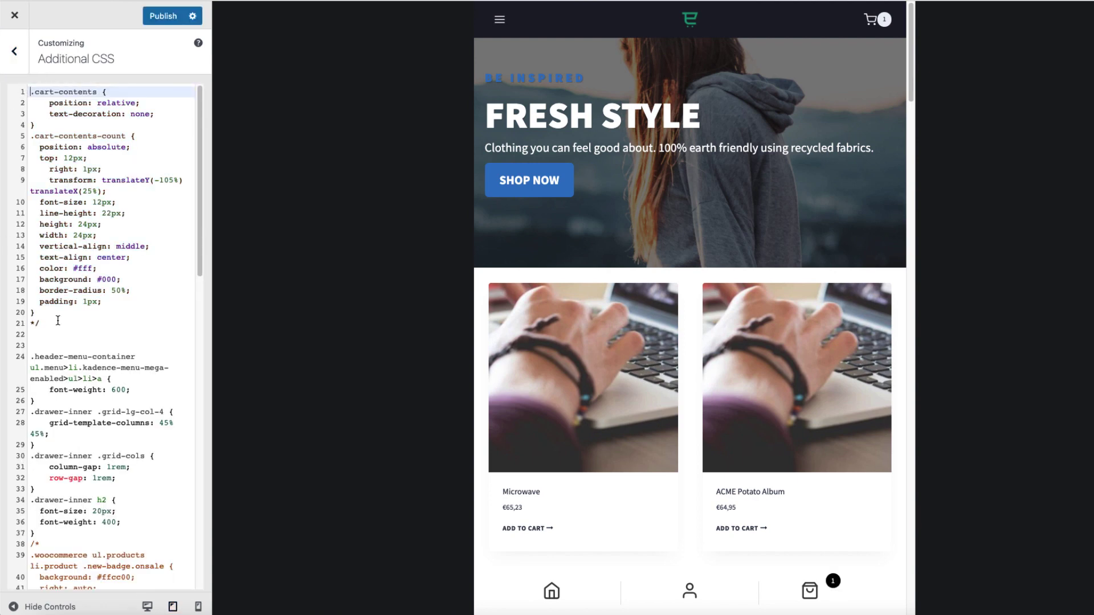
pyautogui.click(47, 321)
pyautogui.press('BackSpace')
pyautogui.press('BackSpace')
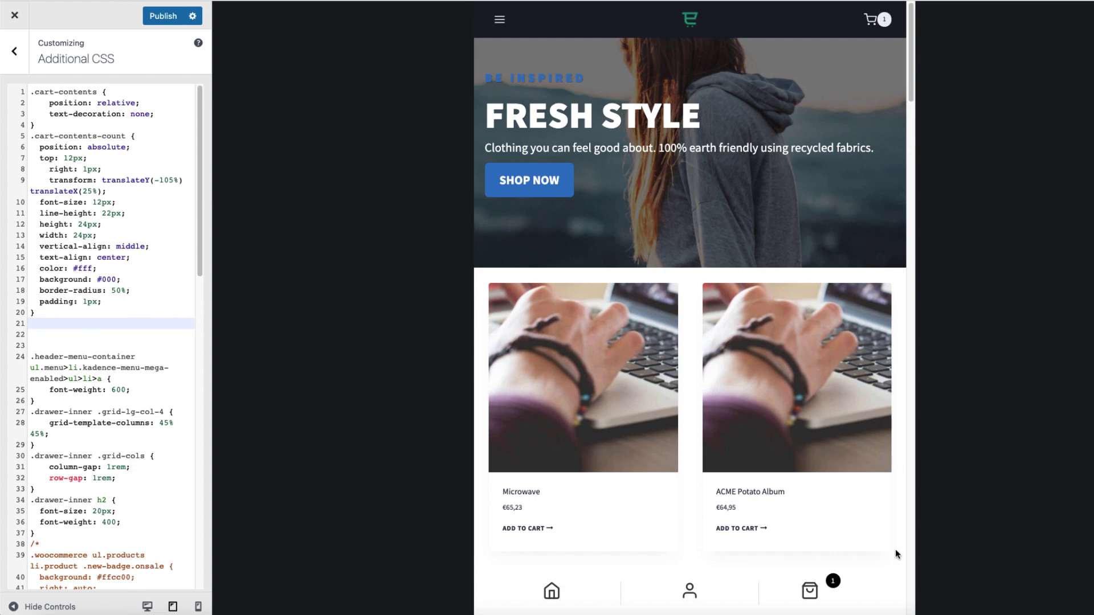
pyautogui.scroll(-4, 896, 554)
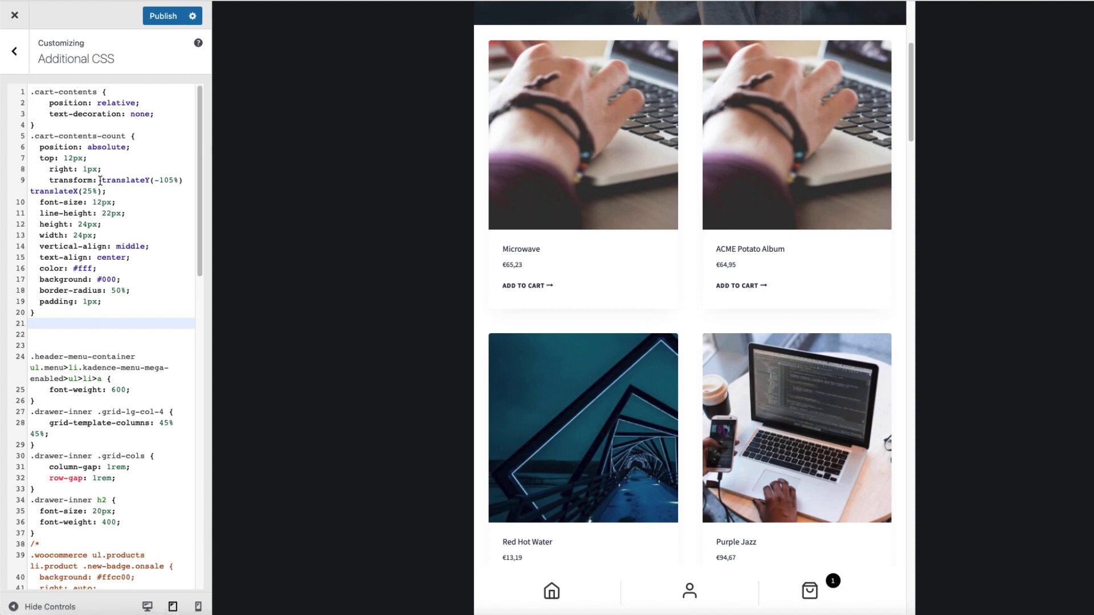
# Set the right offset in the .cart-contents-count rule to 17px, checking the badge in the mobile and tablet previews.
pyautogui.click(82, 170)
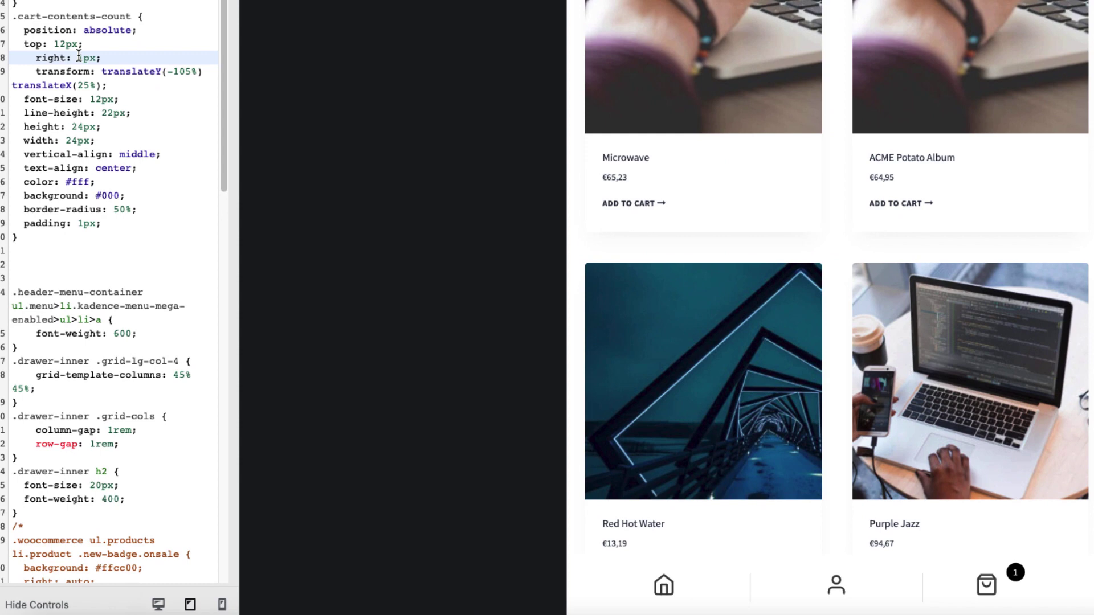
pyautogui.write('1')
pyautogui.click(222, 604)
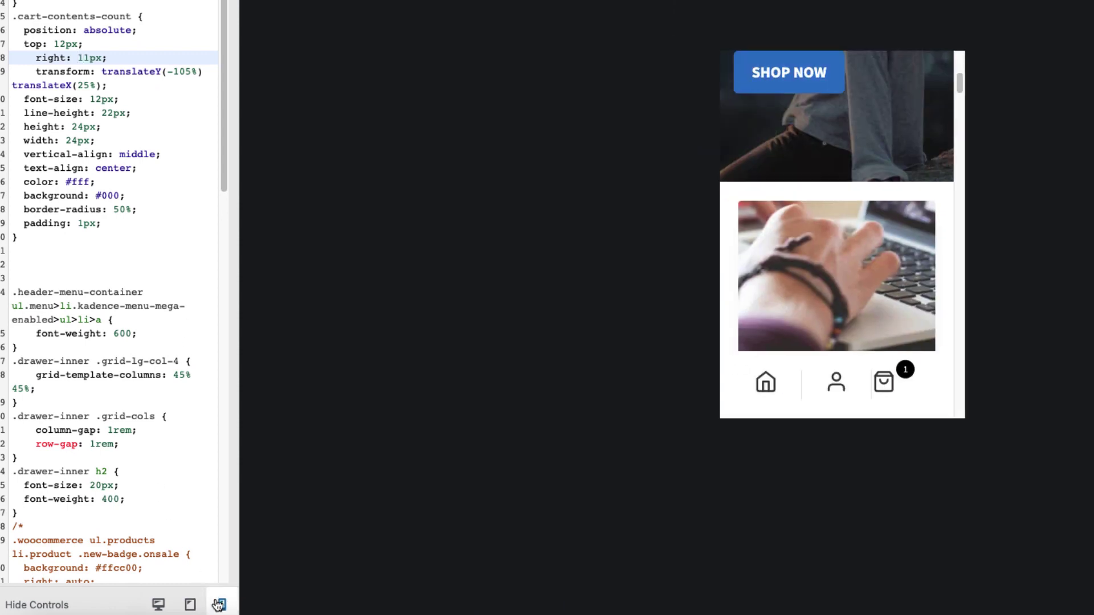
pyautogui.moveTo(89, 57); pyautogui.dragTo(84, 57)
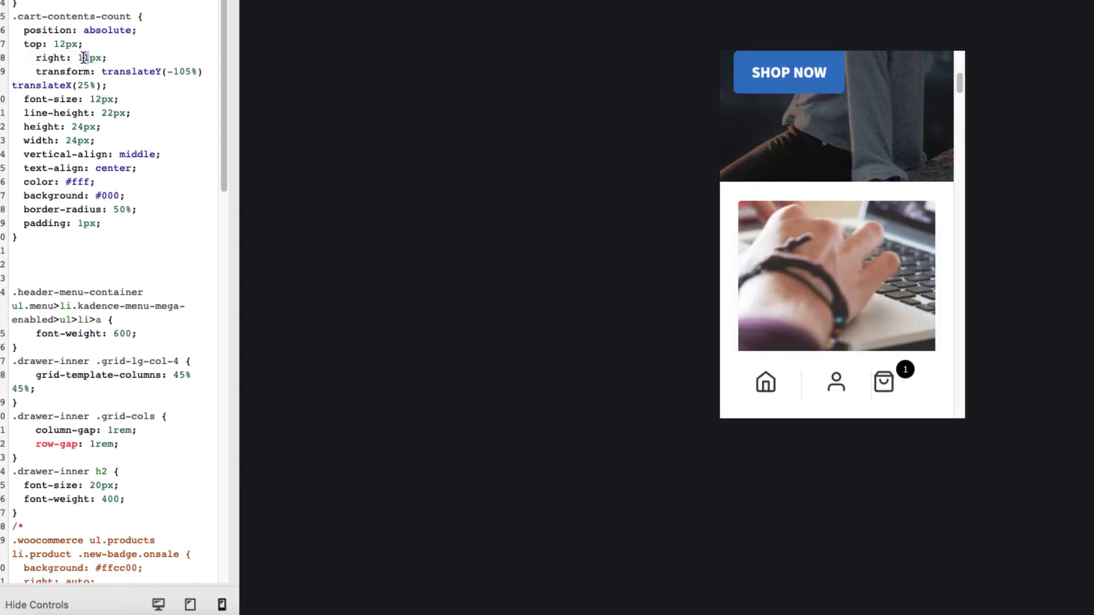
pyautogui.write('5')
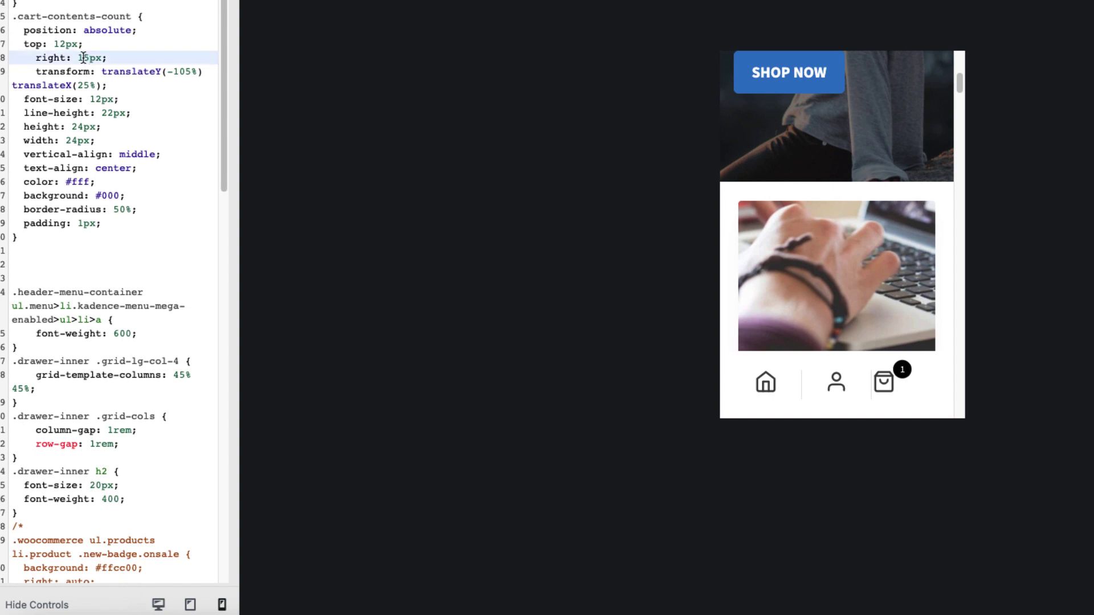
pyautogui.press('BackSpace')
pyautogui.write('7')
pyautogui.click(191, 606)
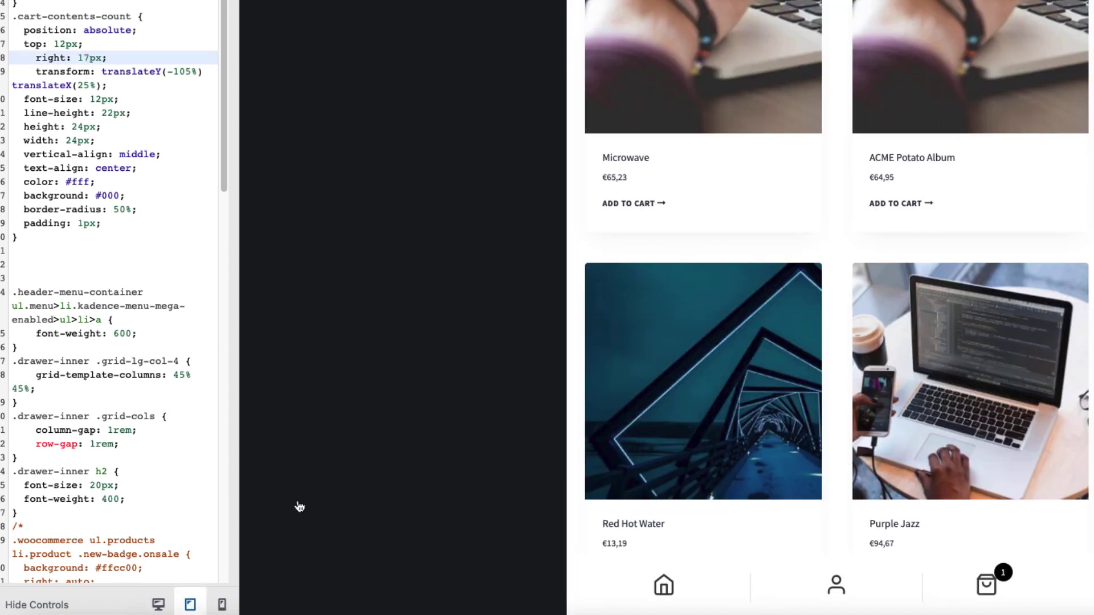
pyautogui.scroll(-1, 883, 54)
pyautogui.scroll(-5, 882, 54)
pyautogui.click(897, 249)
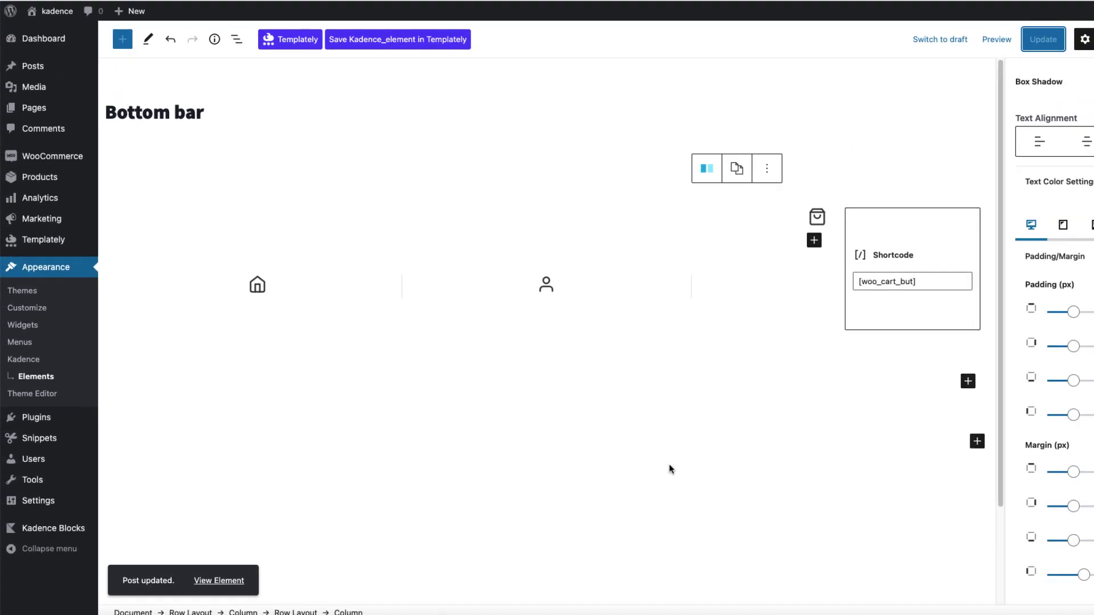
pyautogui.click(669, 466)
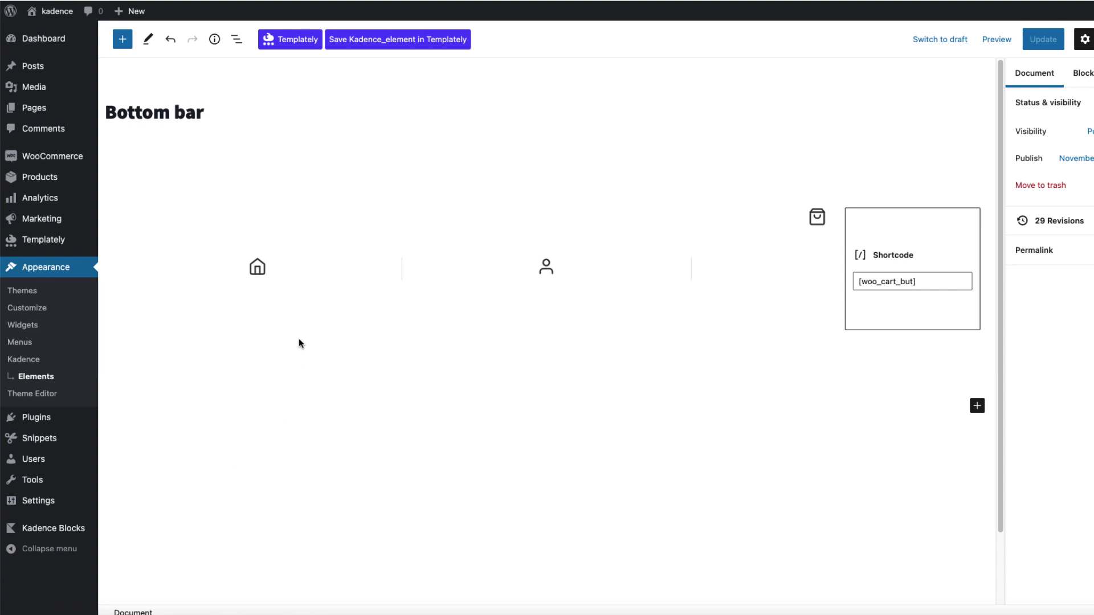
# Search the plugin directory for "reusable blocks extended" and activate the Reusable Blocks Extended plugin.
pyautogui.moveTo(51, 426)
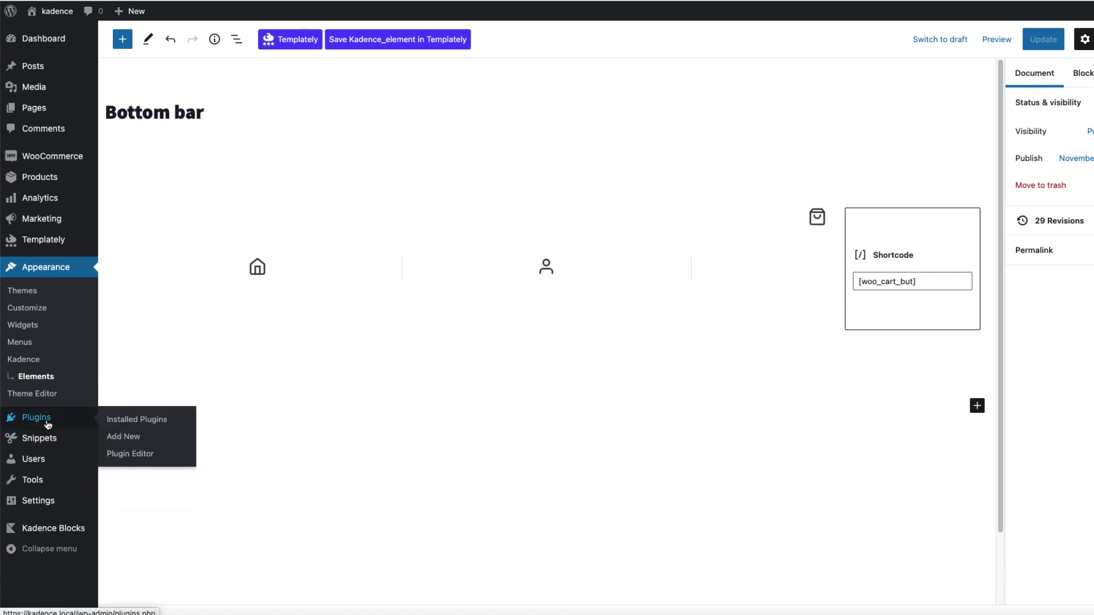
pyautogui.click(120, 439)
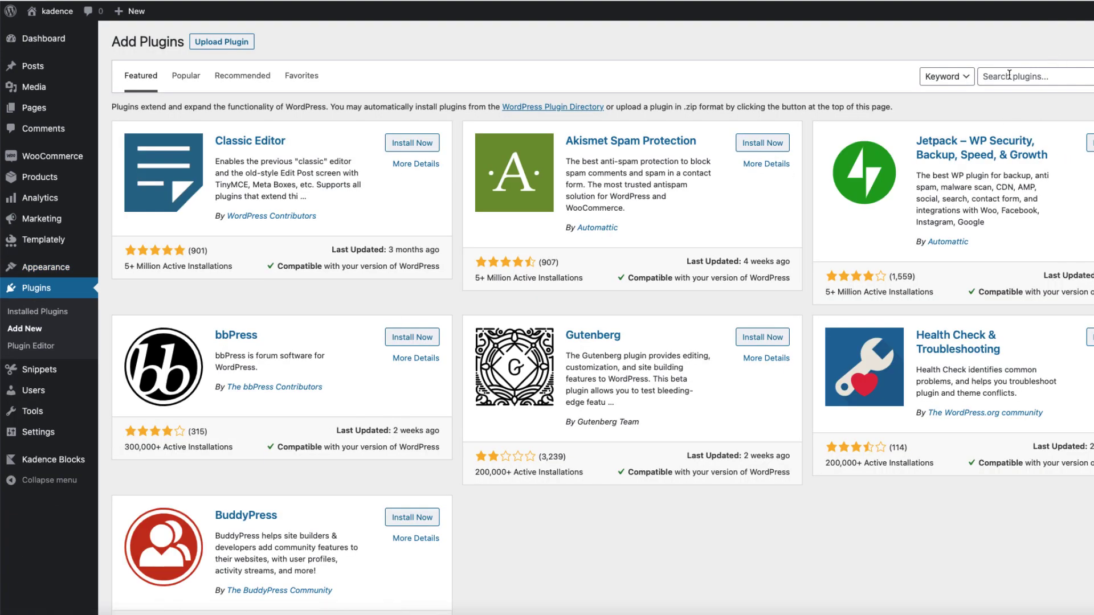
pyautogui.click(1011, 75)
pyautogui.write('re')
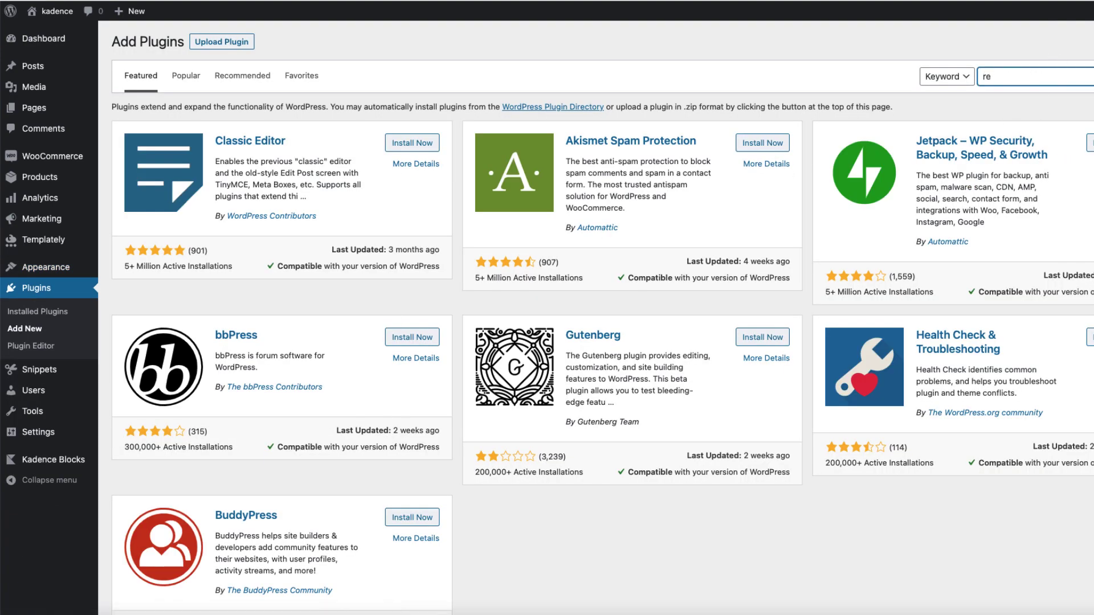
pyautogui.write('usable blocks extended')
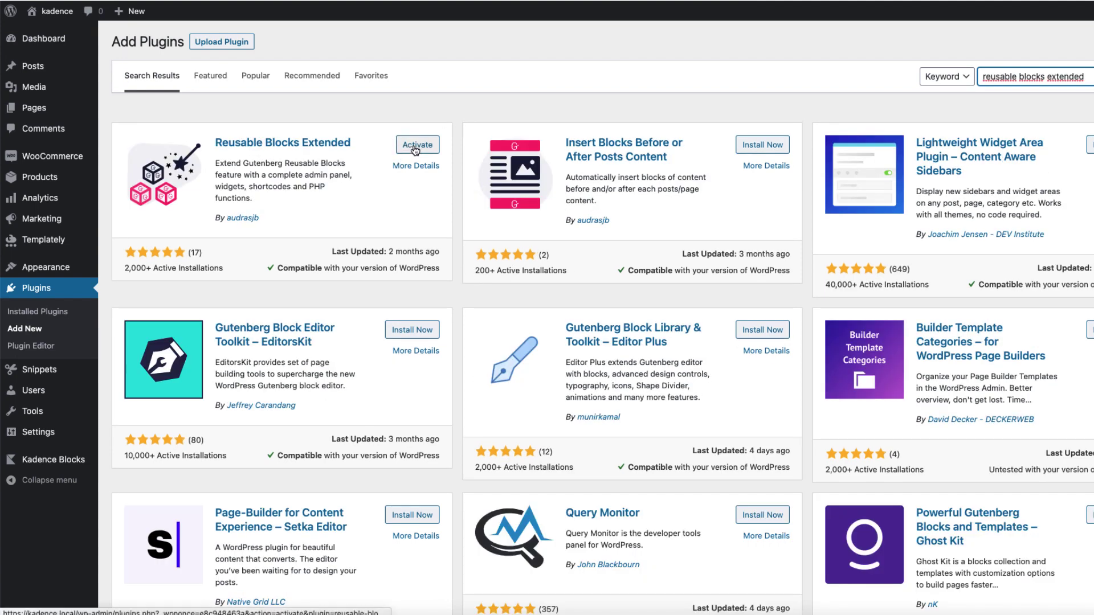
pyautogui.click(415, 149)
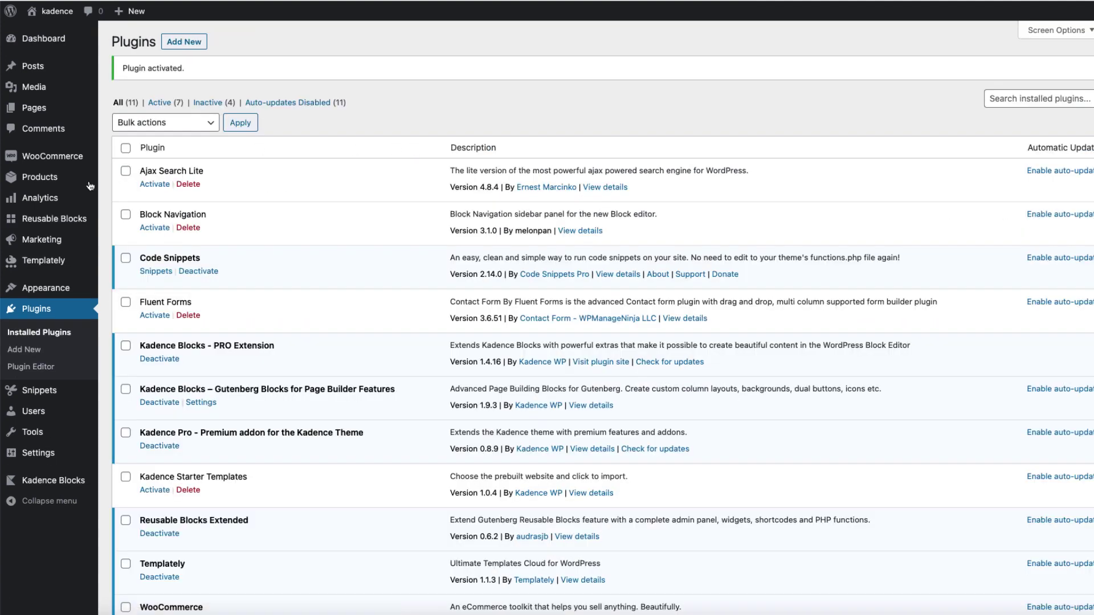
# Create a new reusable block in a separate browser tab and title it "Footer bar".
pyautogui.moveTo(93, 223)
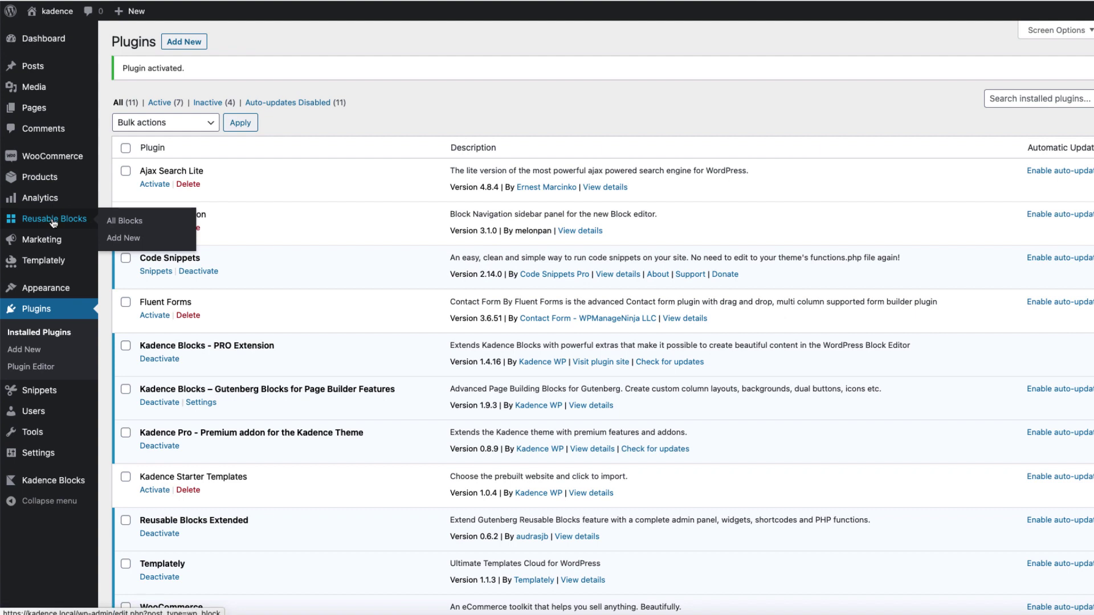
pyautogui.rightClick(121, 239)
pyautogui.click(171, 247)
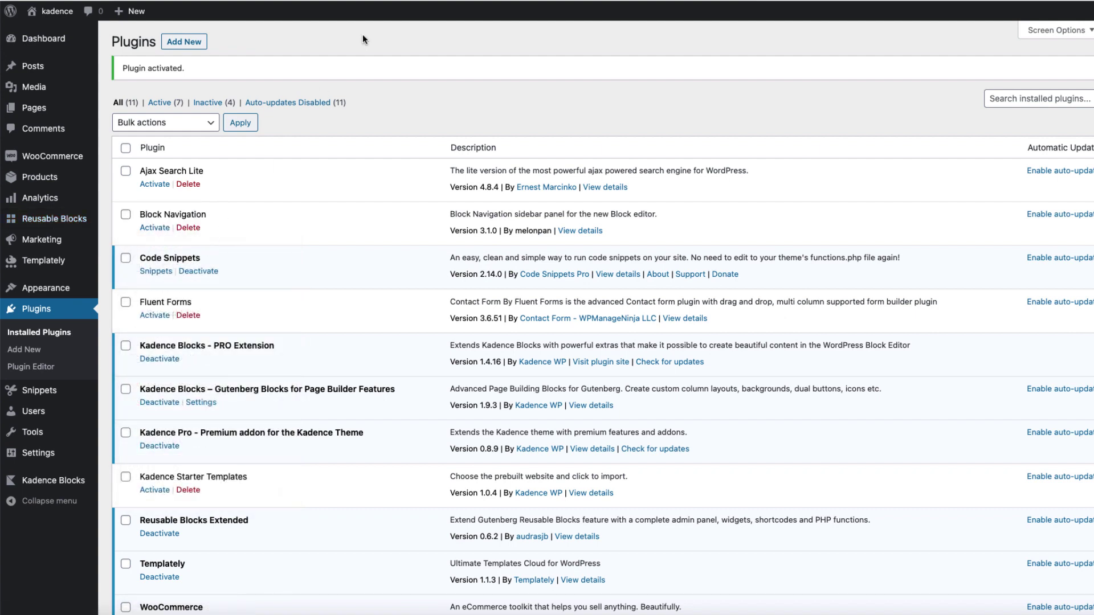
pyautogui.hotkey('ctrl', 'Tab')
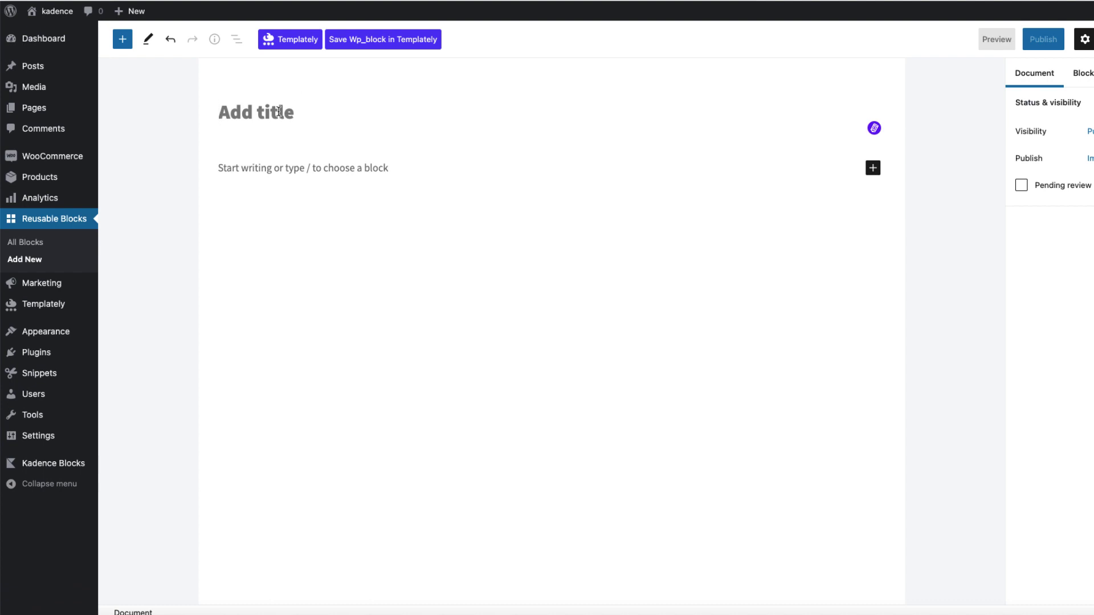
pyautogui.click(279, 112)
pyautogui.write('Footer bar')
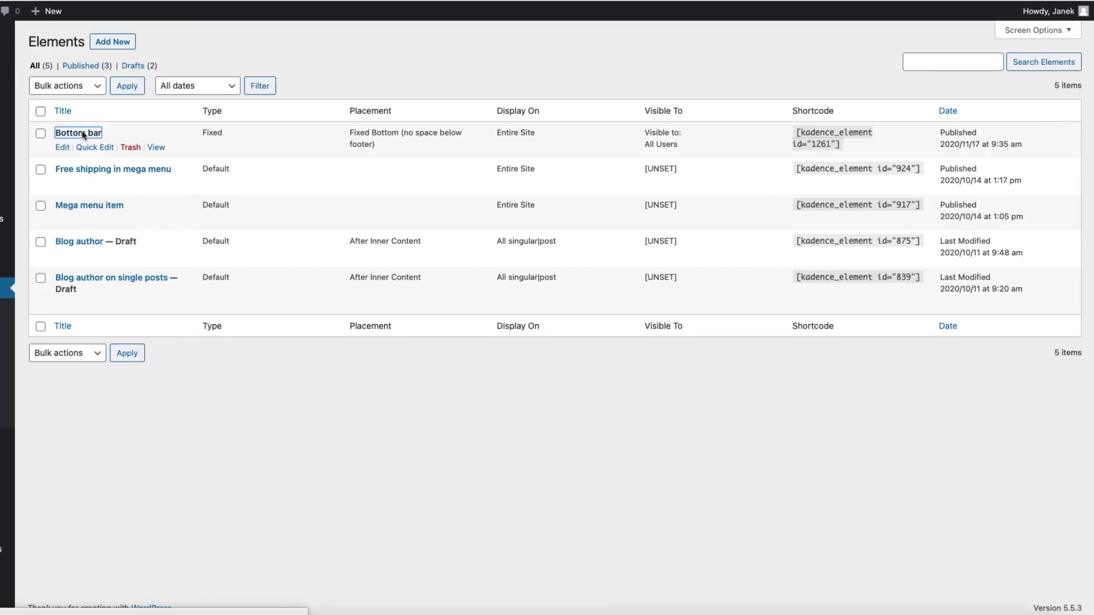
# Copy all content of the Bottom bar element and paste it into the Footer bar reusable block.
pyautogui.click(81, 130)
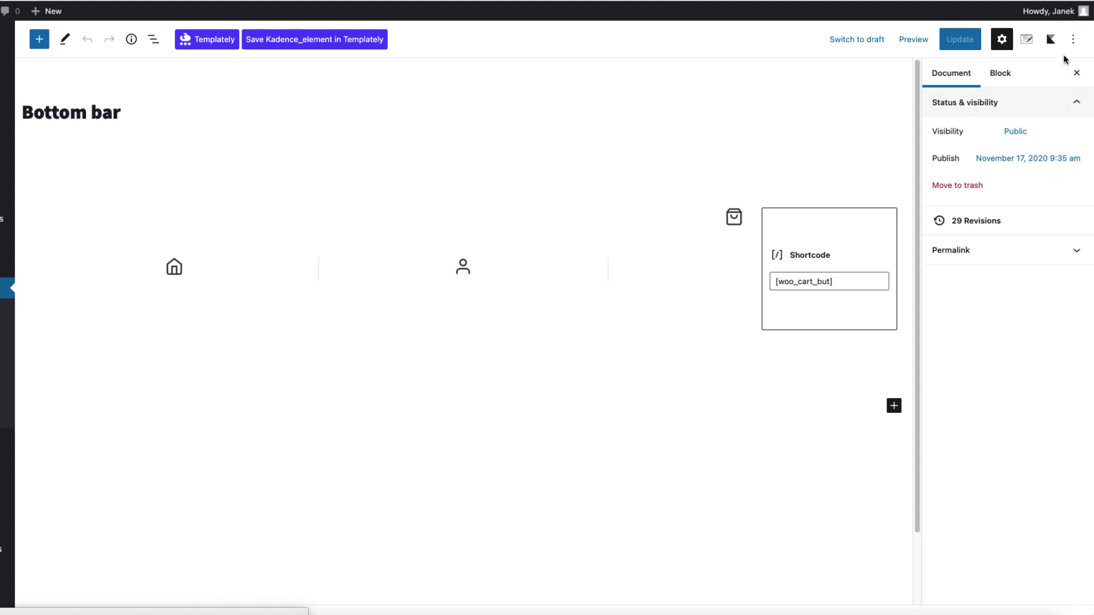
pyautogui.click(1072, 41)
pyautogui.click(990, 461)
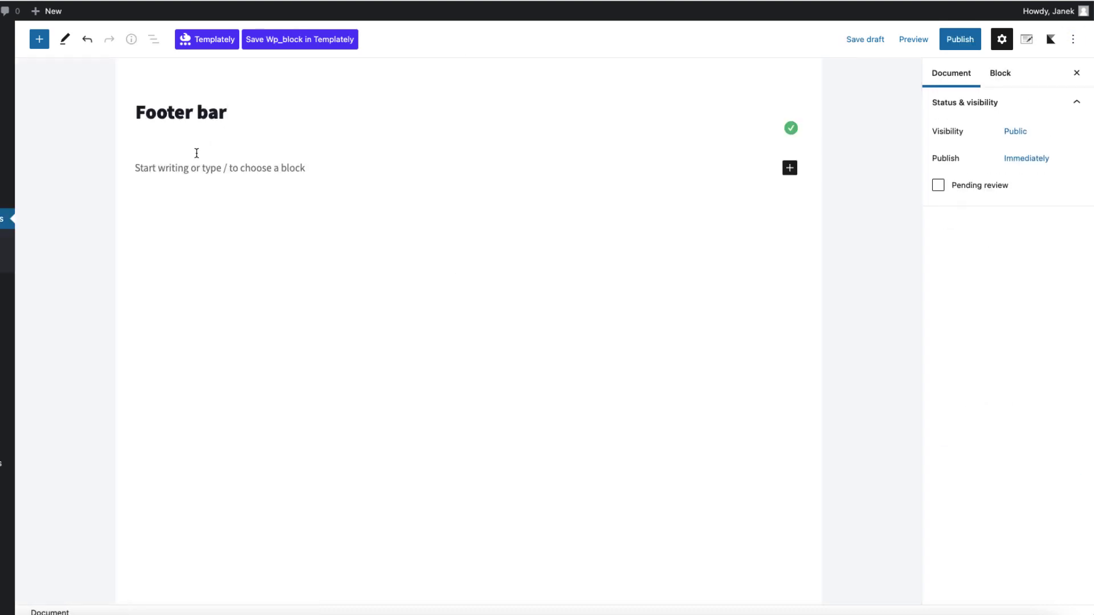
pyautogui.click(194, 164)
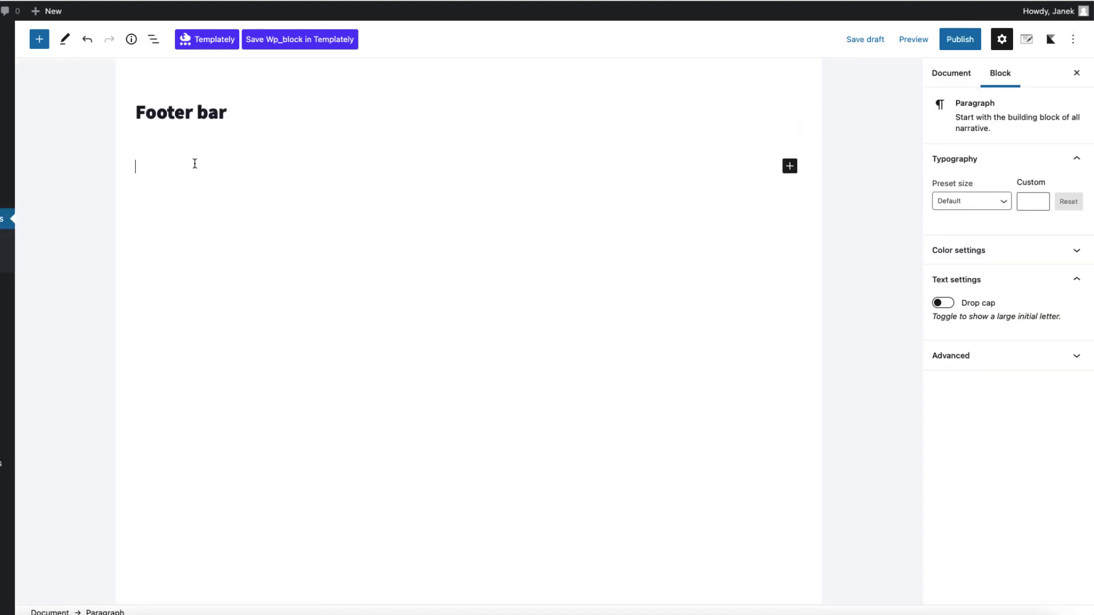
pyautogui.press('super+v')
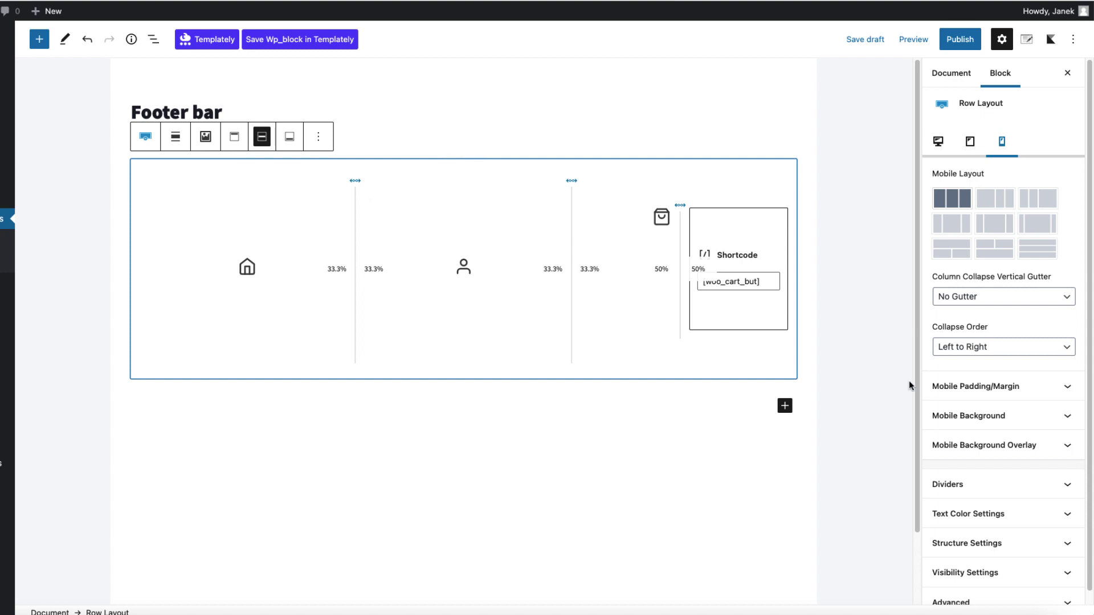
# Hide the Footer bar block's outer row on desktop through its visibility settings.
pyautogui.scroll(-1, 992, 437)
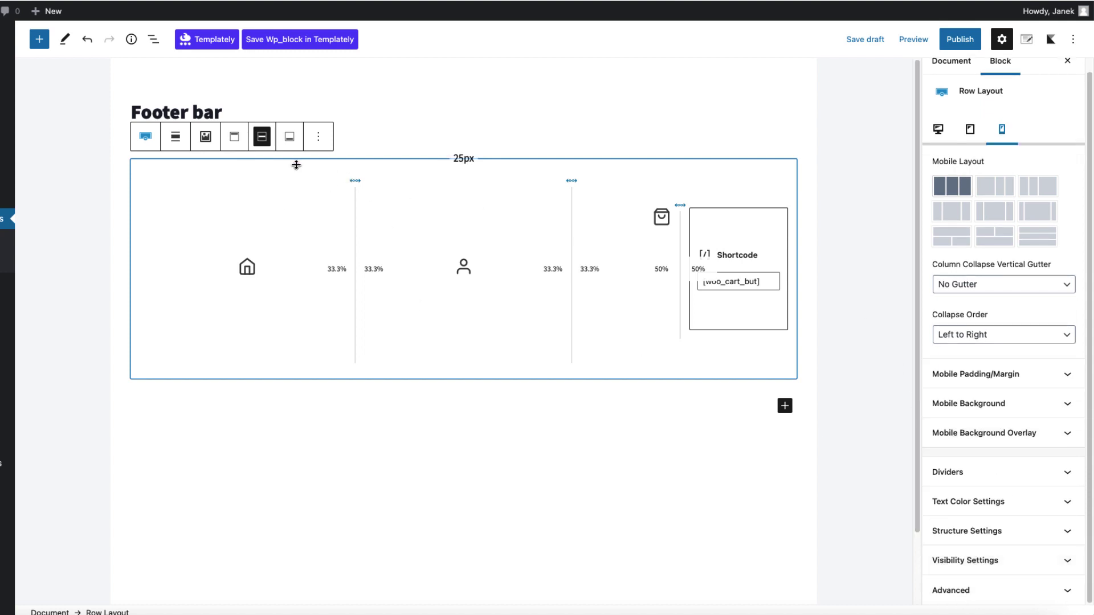
pyautogui.click(989, 559)
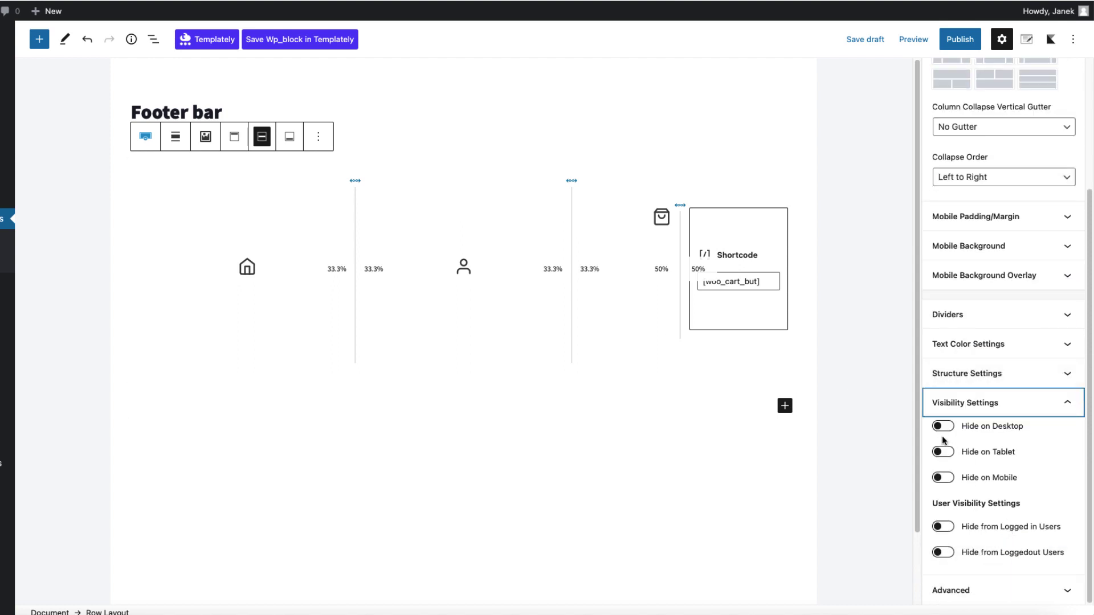
pyautogui.click(943, 427)
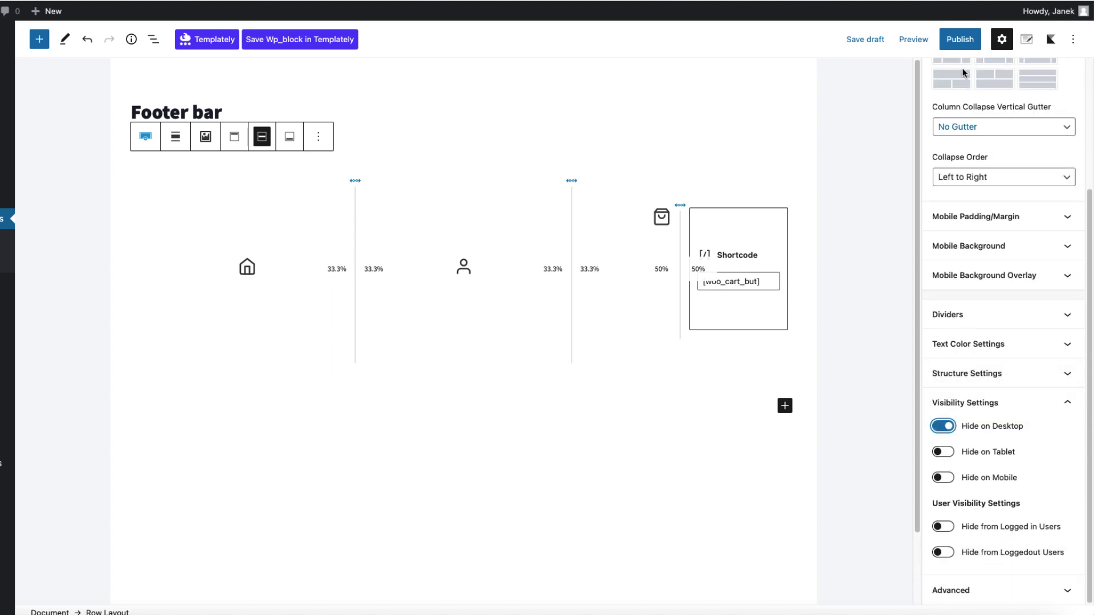
# Publish the Footer bar reusable block and copy its shortcode from the list of reusable blocks.
pyautogui.click(966, 39)
pyautogui.click(968, 38)
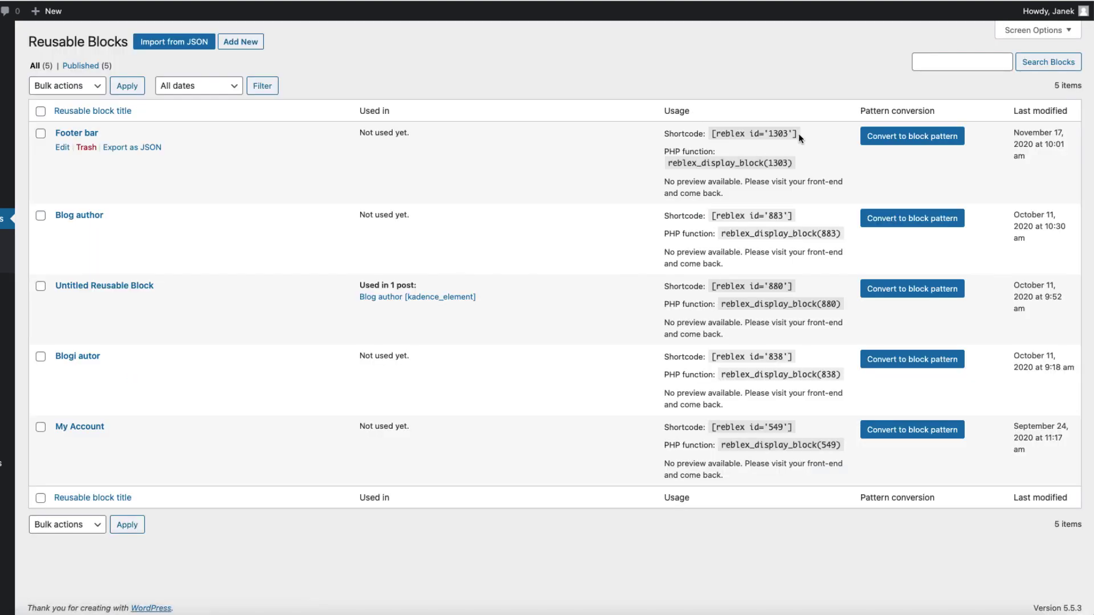
pyautogui.moveTo(799, 134); pyautogui.dragTo(723, 133)
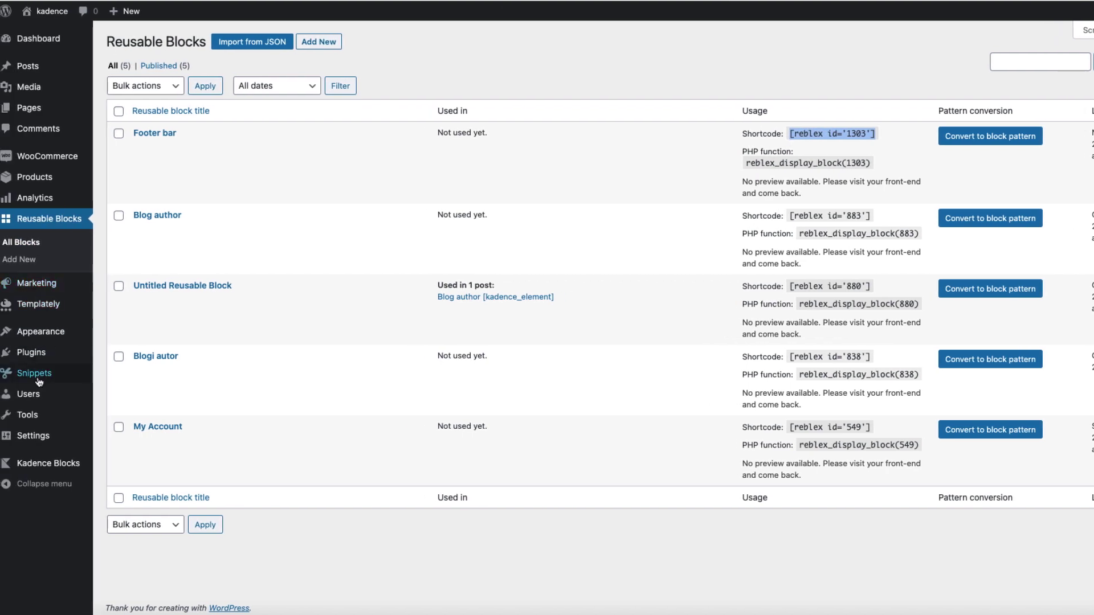
# Open a new code snippet in a separate browser tab and set the Bottom bar element's status to Draft.
pyautogui.moveTo(39, 381)
pyautogui.rightClick(116, 395)
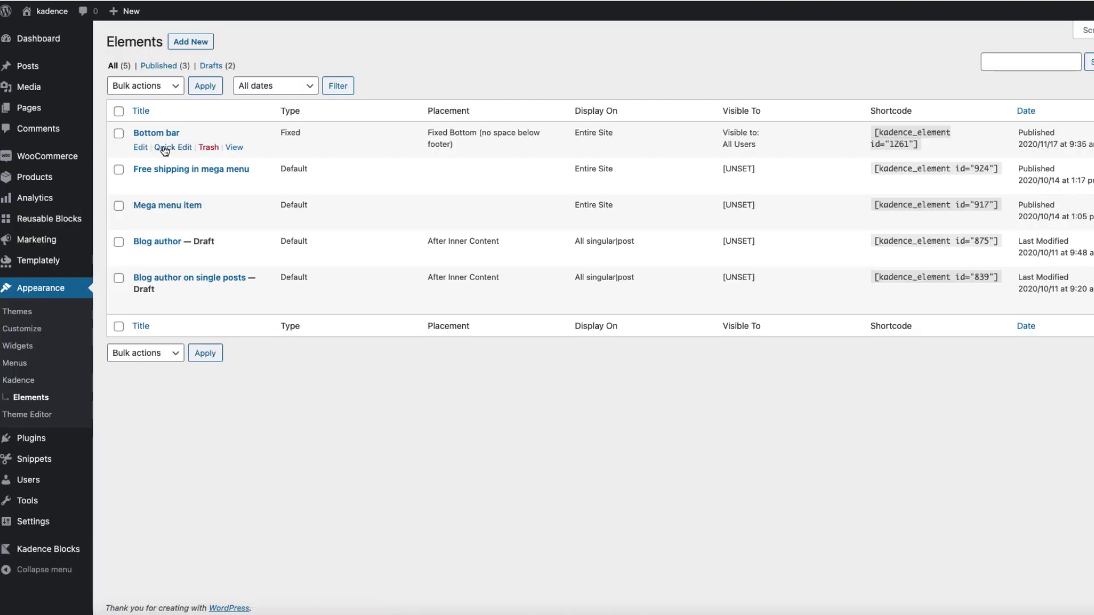
pyautogui.click(165, 148)
pyautogui.click(753, 150)
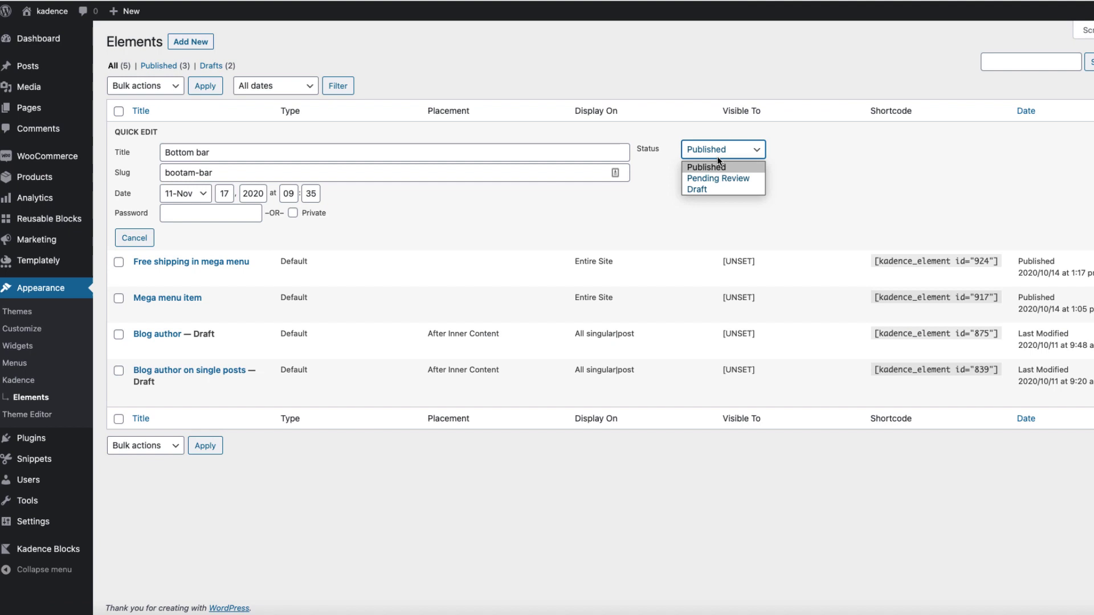
pyautogui.click(705, 188)
pyautogui.press('Return')
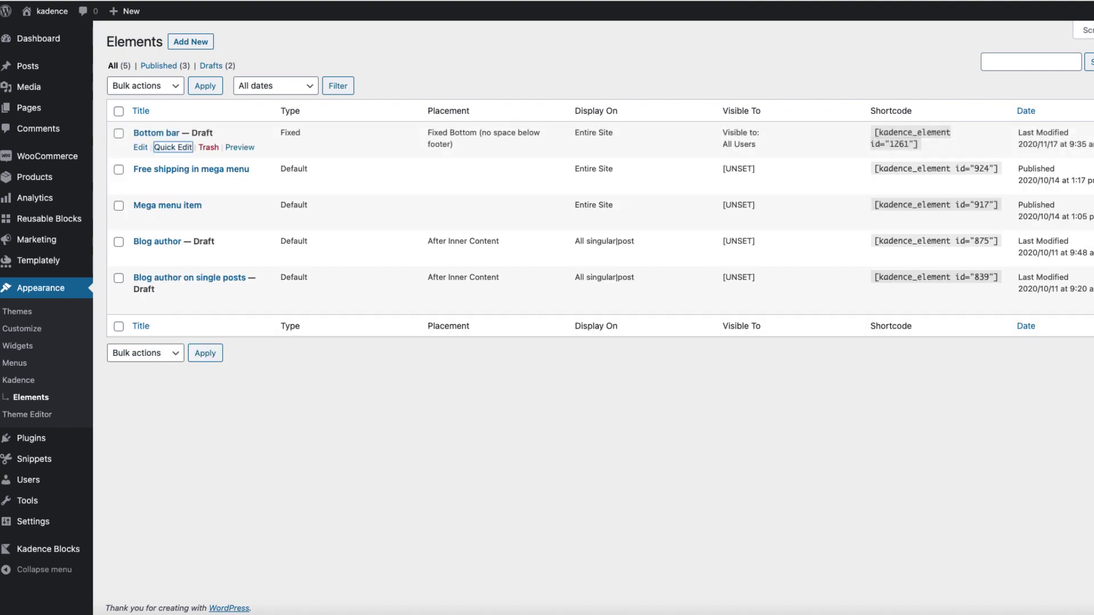
# Title the new snippet "Footer bar" and paste PHP code that outputs a reusable block shortcode on the kadence_after_footer hook with priority 20.
pyautogui.hotkey('ctrl', 'Tab')
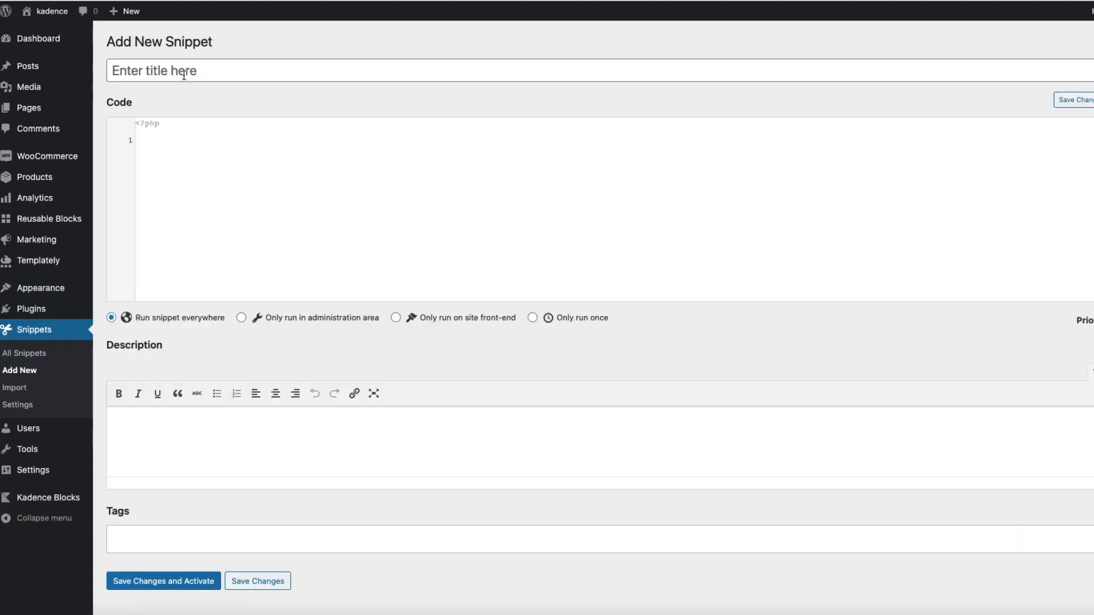
pyautogui.write('Footer bar')
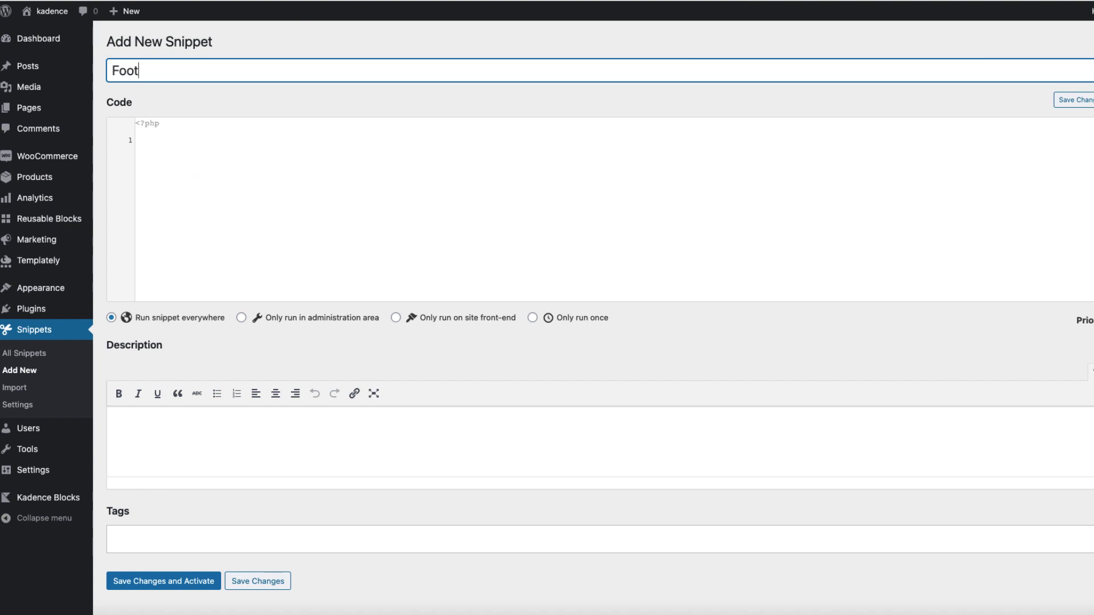
pyautogui.click(224, 147)
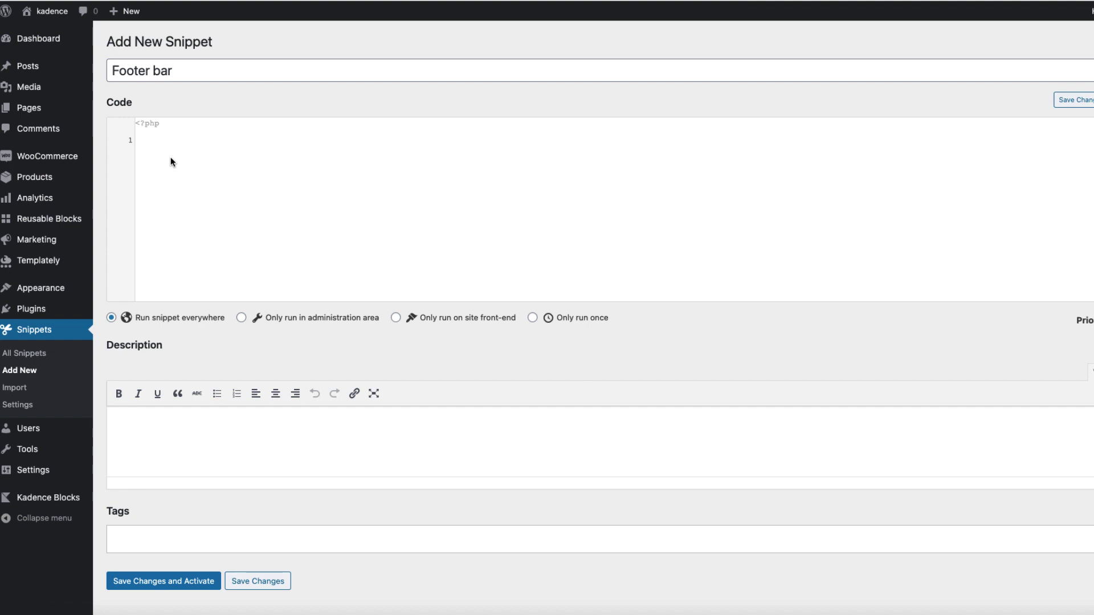
pyautogui.write('add_action( \'kadence_after_footer\', \'show_products_on_no_products_found\', 20 ); function show_products_on_no_products_found() {     echo do_shortcode( "[reblex id=\'4059\']" ); }')
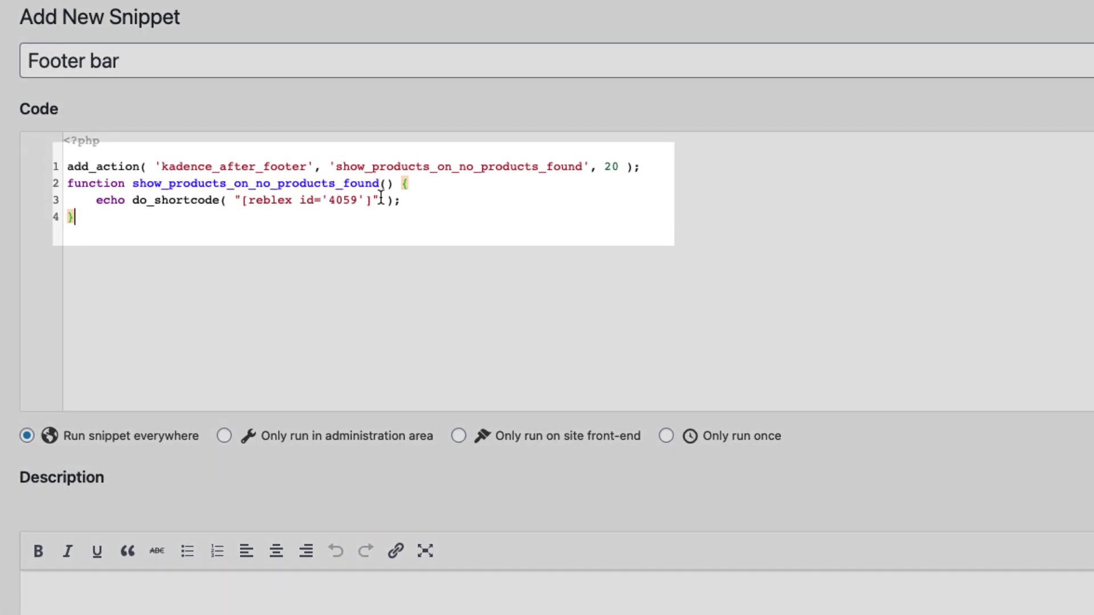
# Replace the shortcode inside the snippet's do_shortcode call with the Footer bar block's shortcode, [reblex id='1303'].
pyautogui.moveTo(373, 200); pyautogui.dragTo(244, 203)
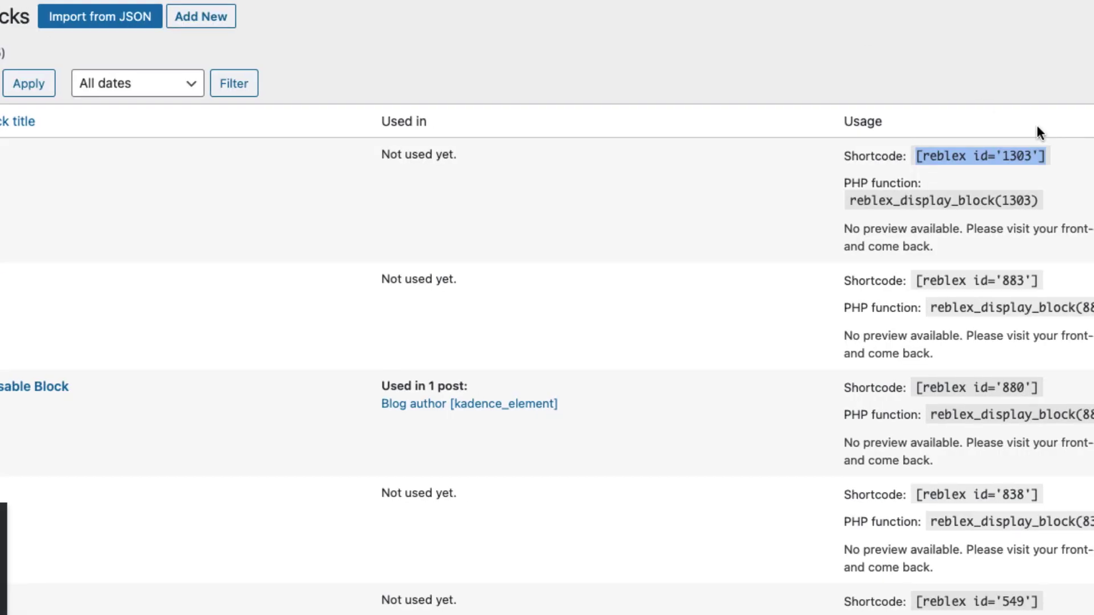
pyautogui.moveTo(1049, 156); pyautogui.dragTo(910, 158)
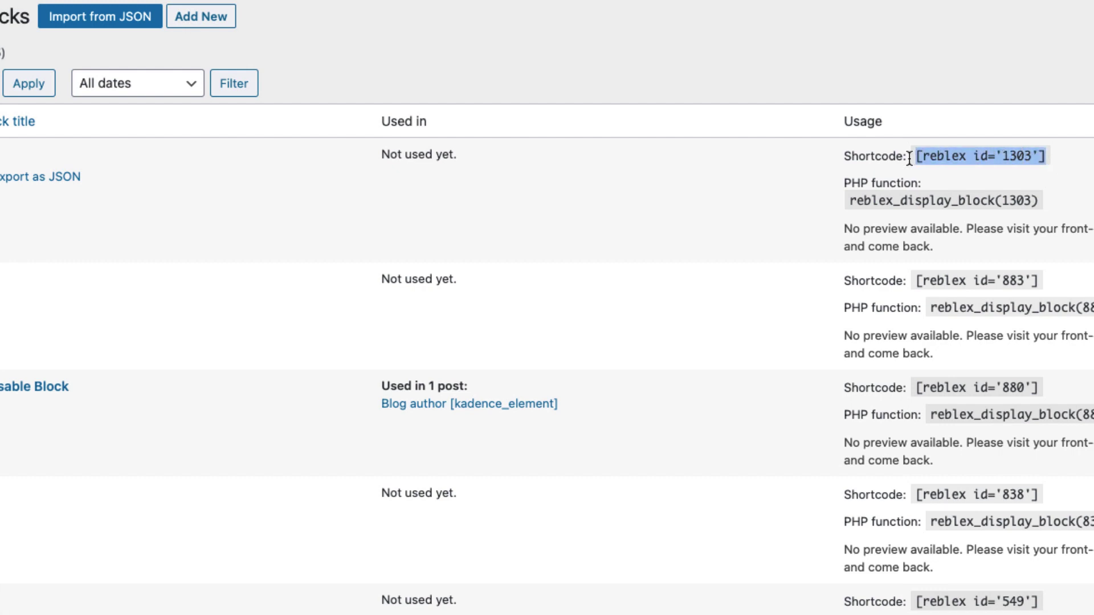
pyautogui.moveTo(1053, 158); pyautogui.dragTo(917, 162)
pyautogui.hotkey('ctrl', 'c')
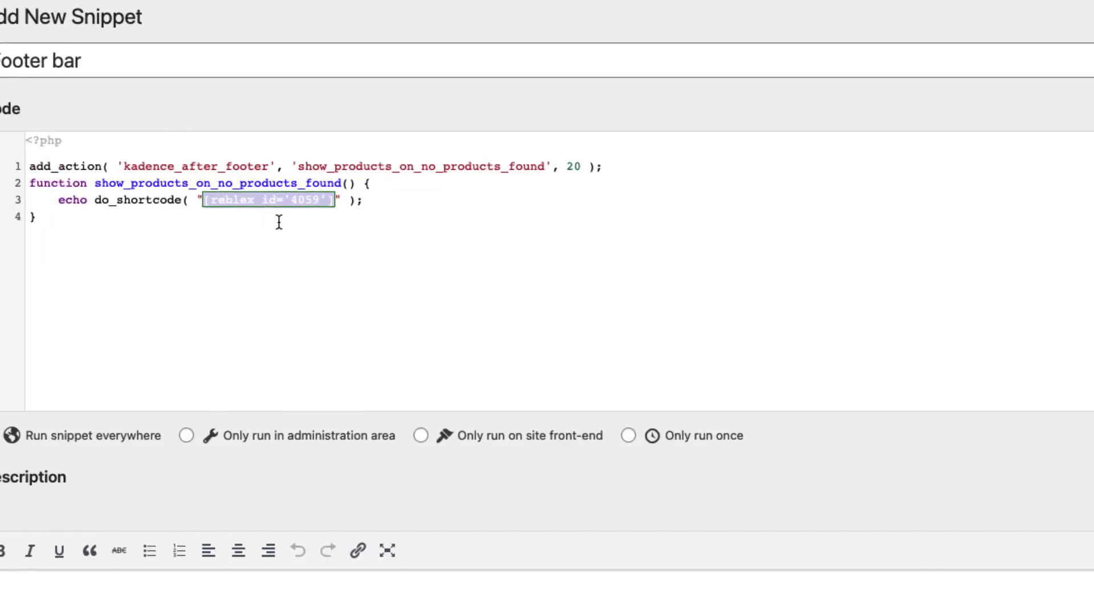
pyautogui.click(276, 222)
pyautogui.moveTo(376, 199); pyautogui.dragTo(241, 202)
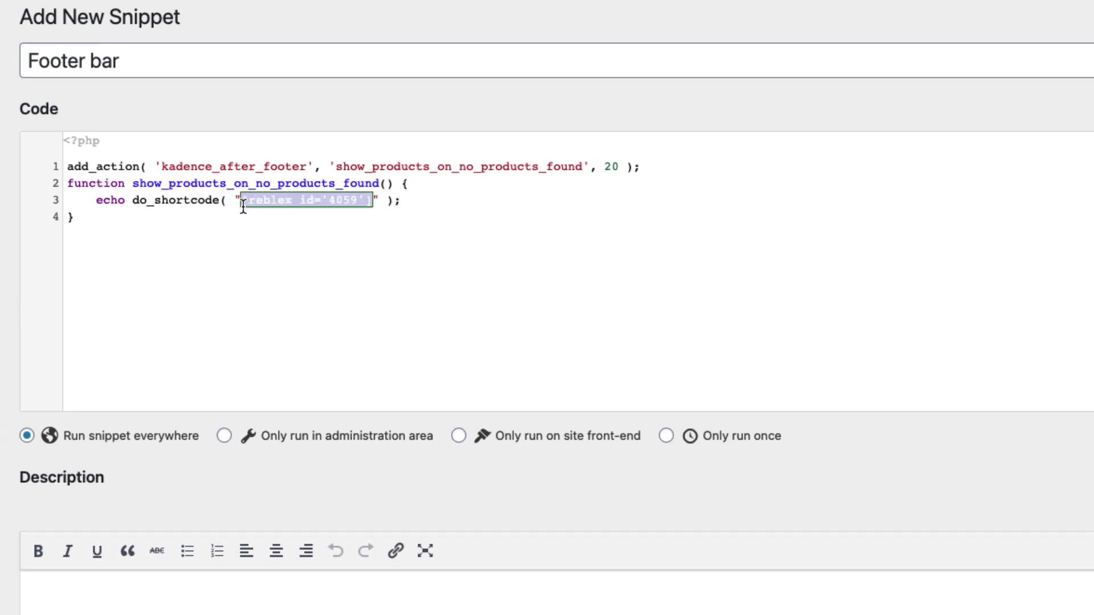
pyautogui.hotkey('ctrl', 'v')
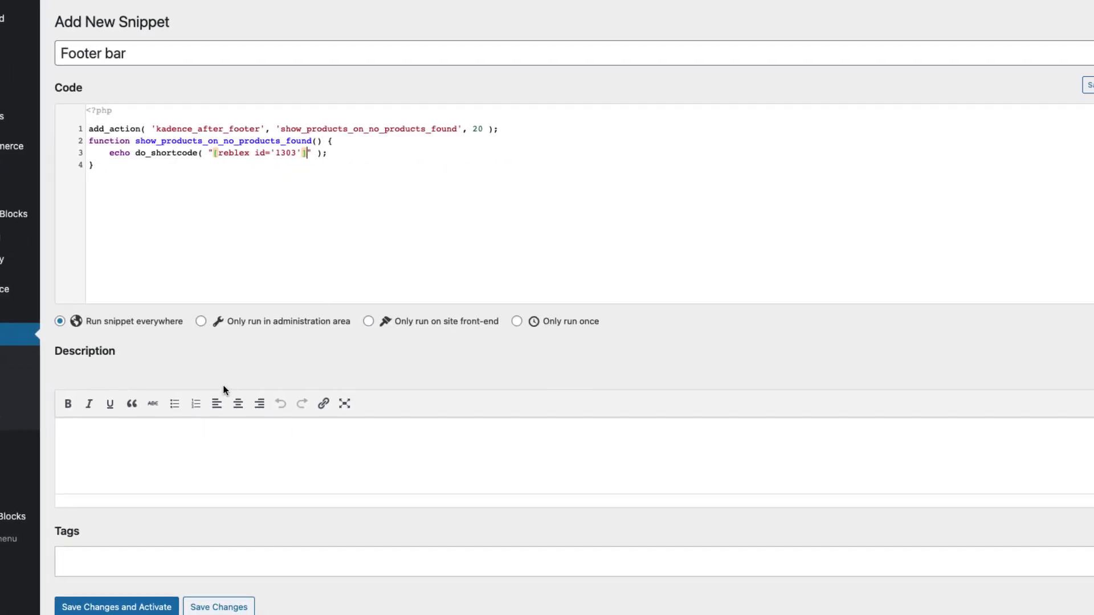
# Restrict the Footer bar snippet to the site front-end, then save and activate it.
pyautogui.click(382, 325)
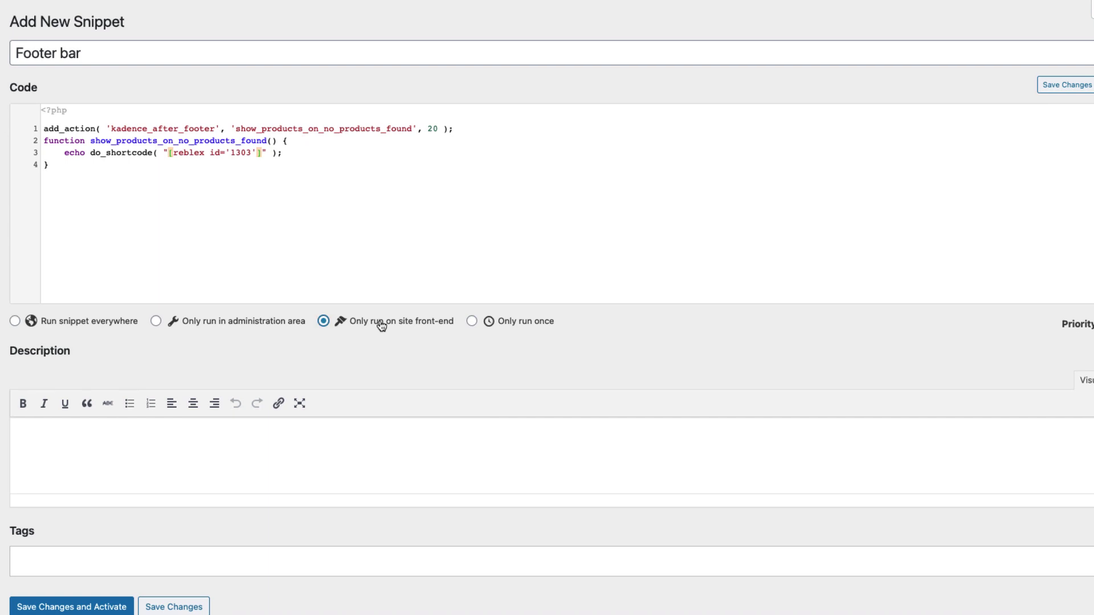
pyautogui.click(105, 604)
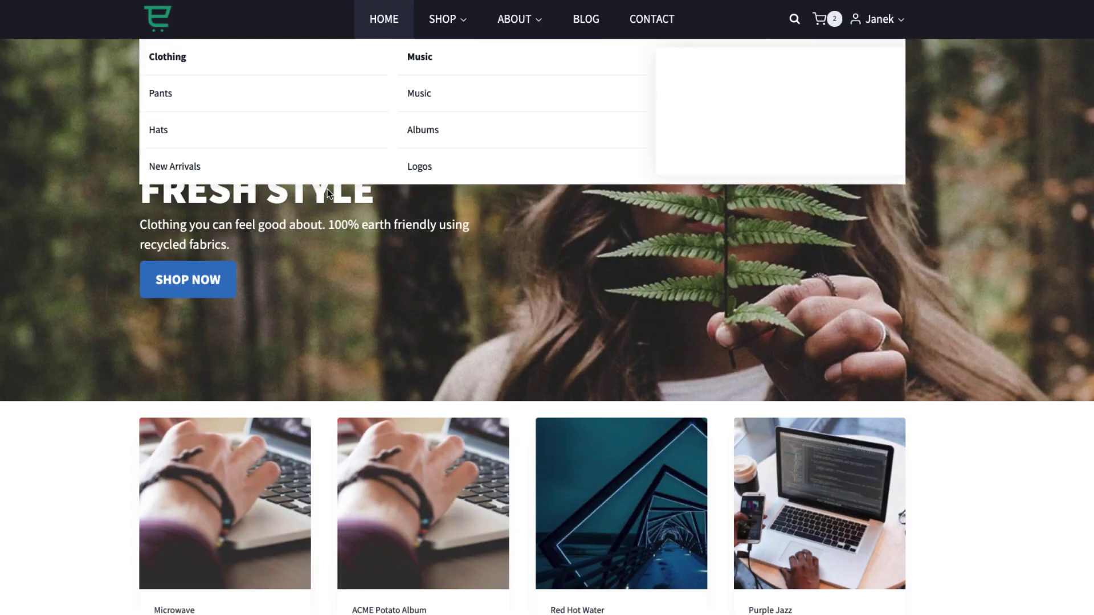
# Inspect the shop's home page on desktop and in a mobile device view, checking the bar below the footer.
pyautogui.scroll(-10, 137, 279)
pyautogui.scroll(-1, 141, 275)
pyautogui.rightClick(30, 211)
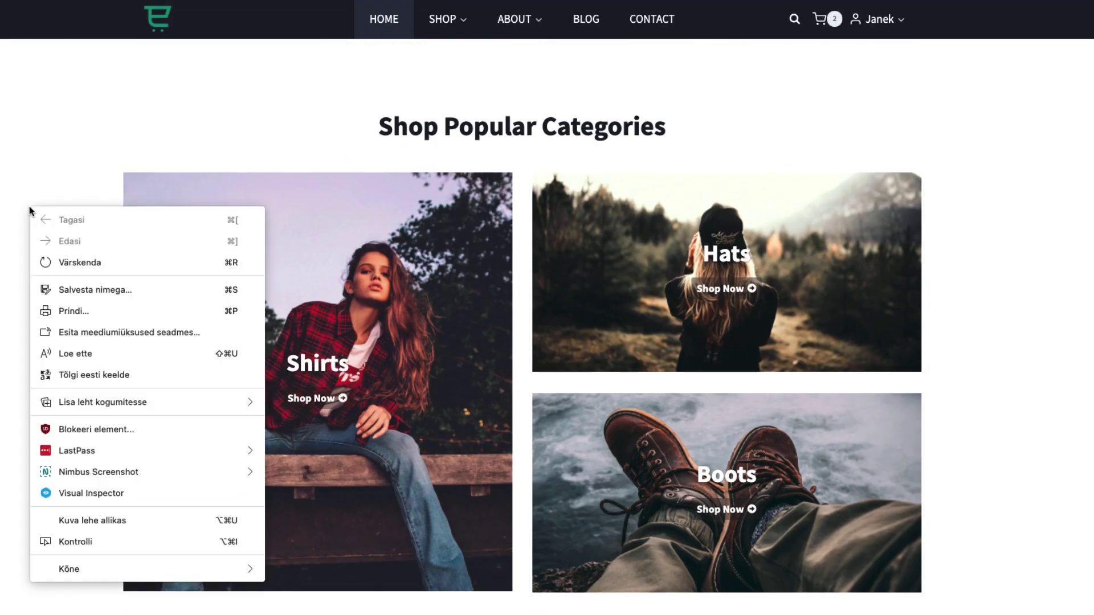
pyautogui.click(91, 542)
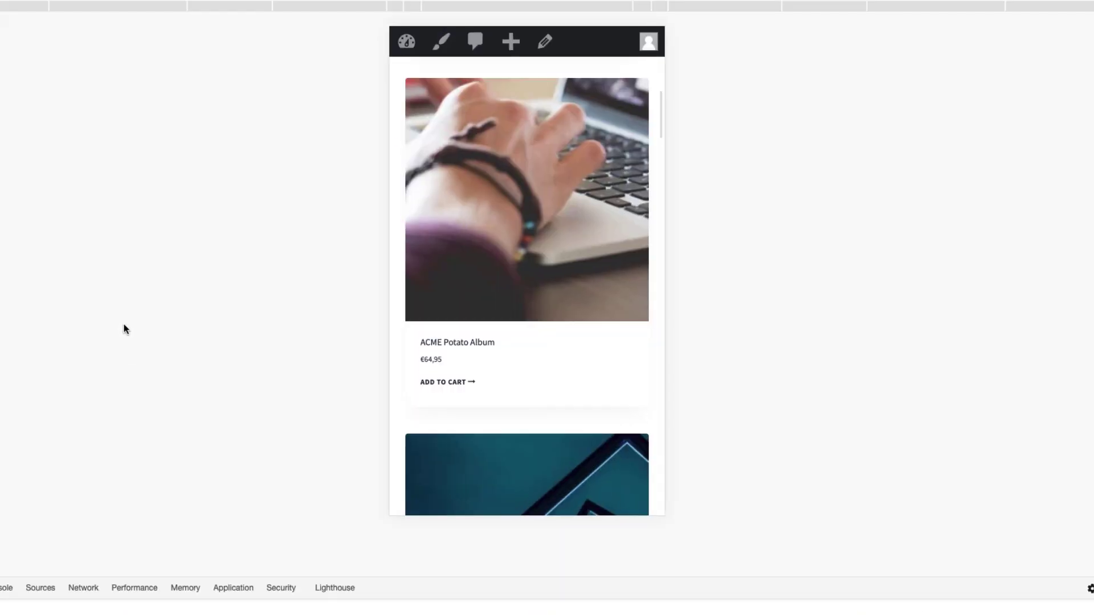
pyautogui.scroll(-15, 498, 364)
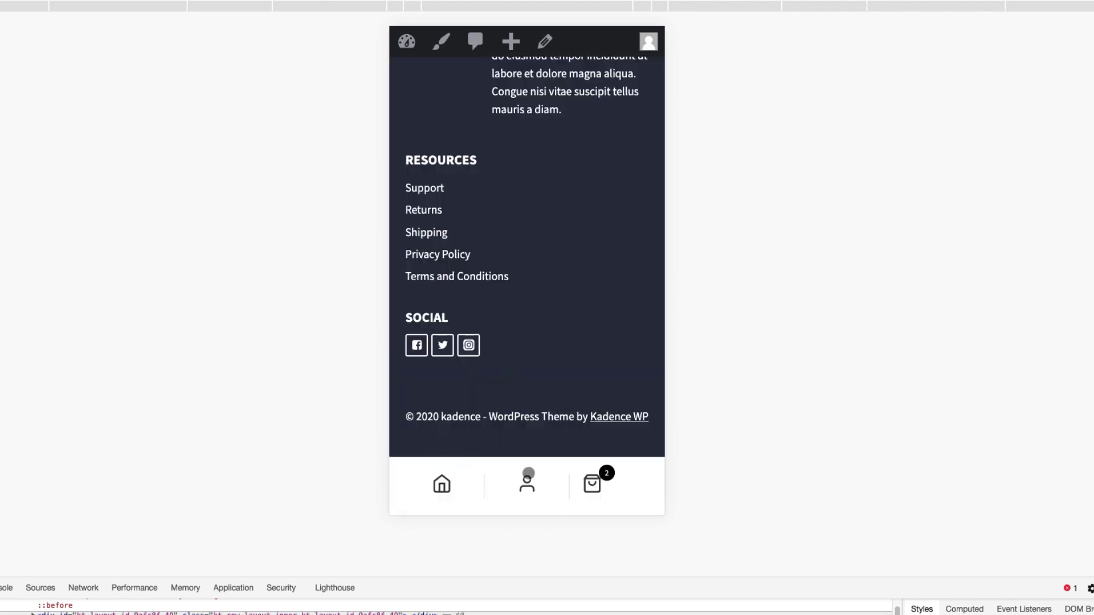
pyautogui.scroll(5, 528, 249)
pyautogui.scroll(-5, 531, 251)
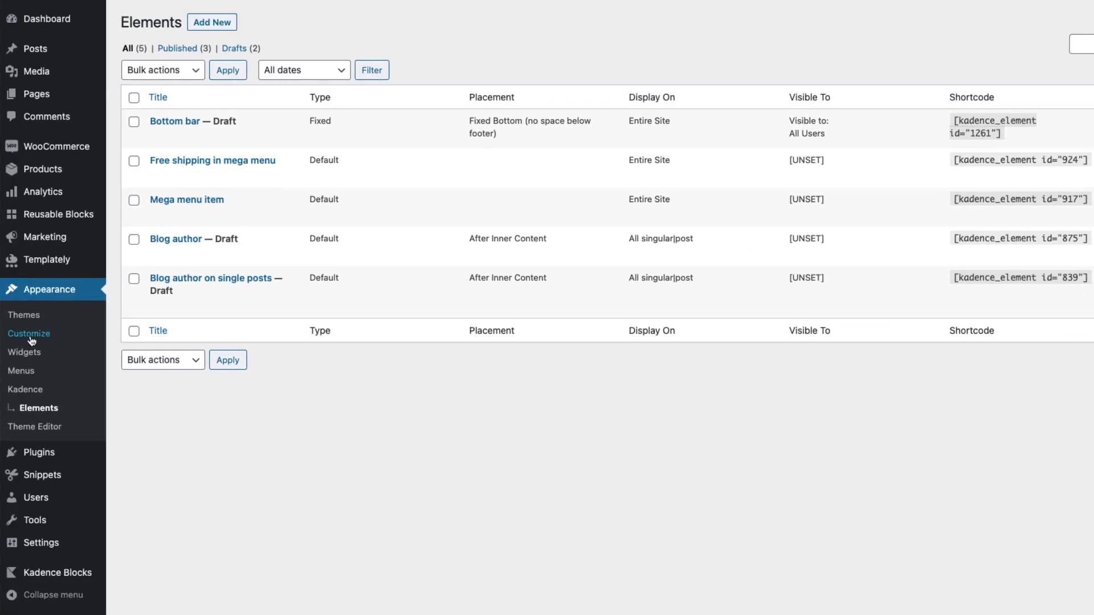
# Add a .sticky-bottom rule to the theme's Additional CSS with fixed position, left, right and bottom 0, z-index 1200 and a grey box shadow.
pyautogui.click(30, 335)
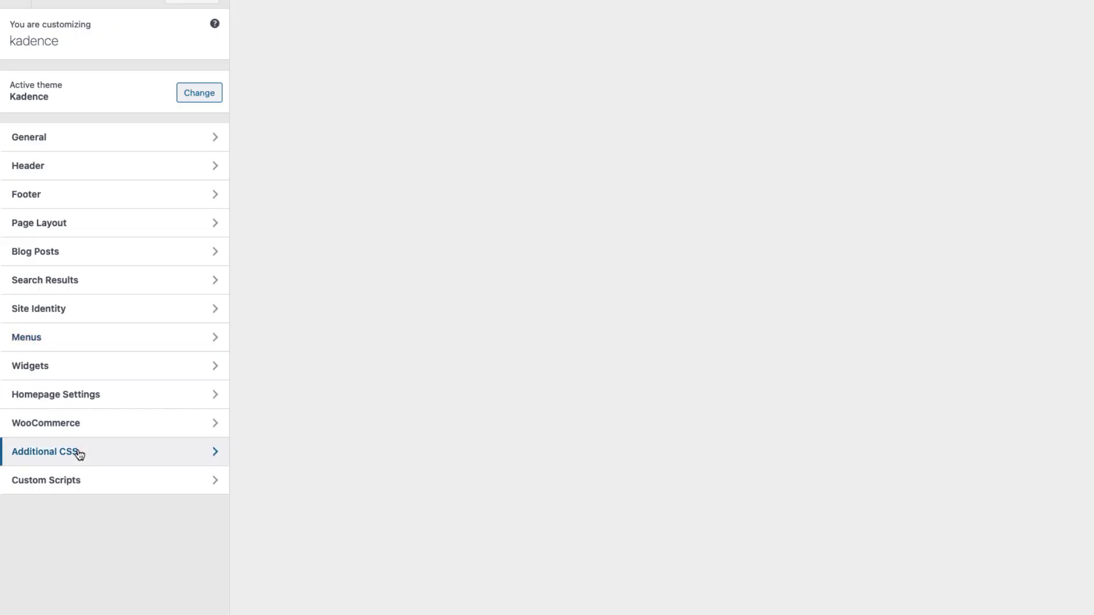
pyautogui.click(80, 453)
pyautogui.click(52, 330)
pyautogui.press('Down')
pyautogui.press('Down')
pyautogui.press('Down')
pyautogui.press('Down')
pyautogui.press('Down')
pyautogui.press('Down')
pyautogui.press('Down')
pyautogui.press('Down')
pyautogui.press('Down')
pyautogui.press('End')
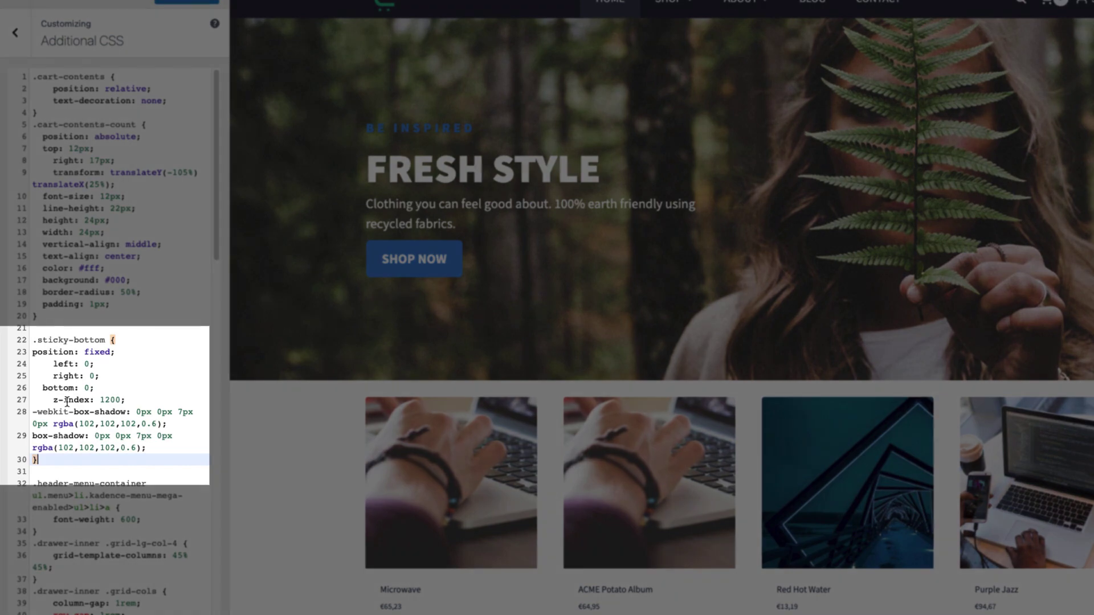
pyautogui.moveTo(59, 461); pyautogui.dragTo(26, 341)
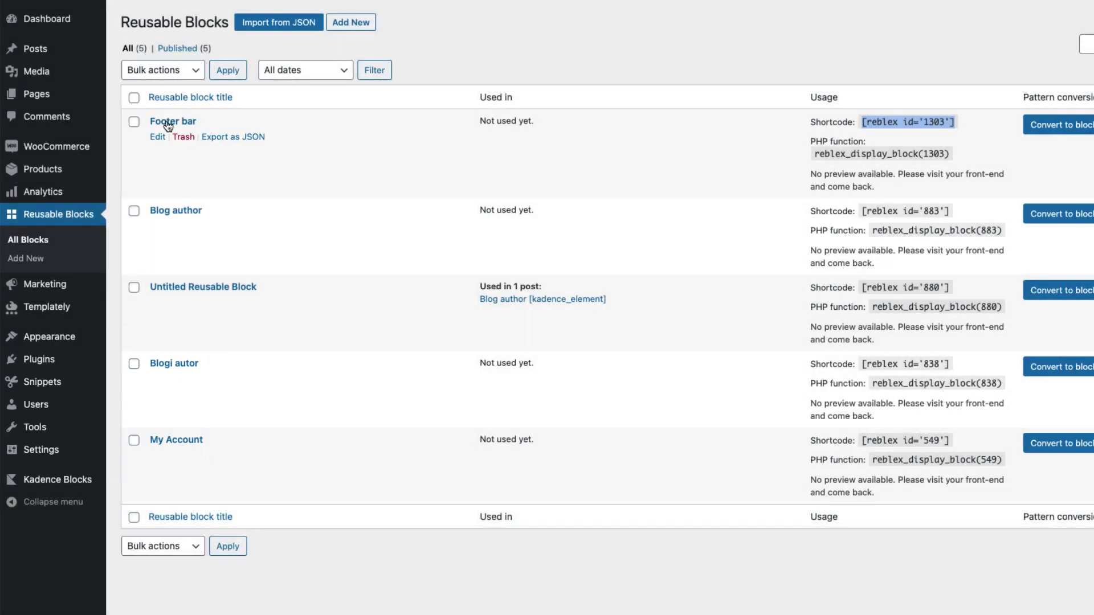
# Give the outer row of the Footer bar reusable block the additional CSS class sticky-bottom.
pyautogui.click(168, 125)
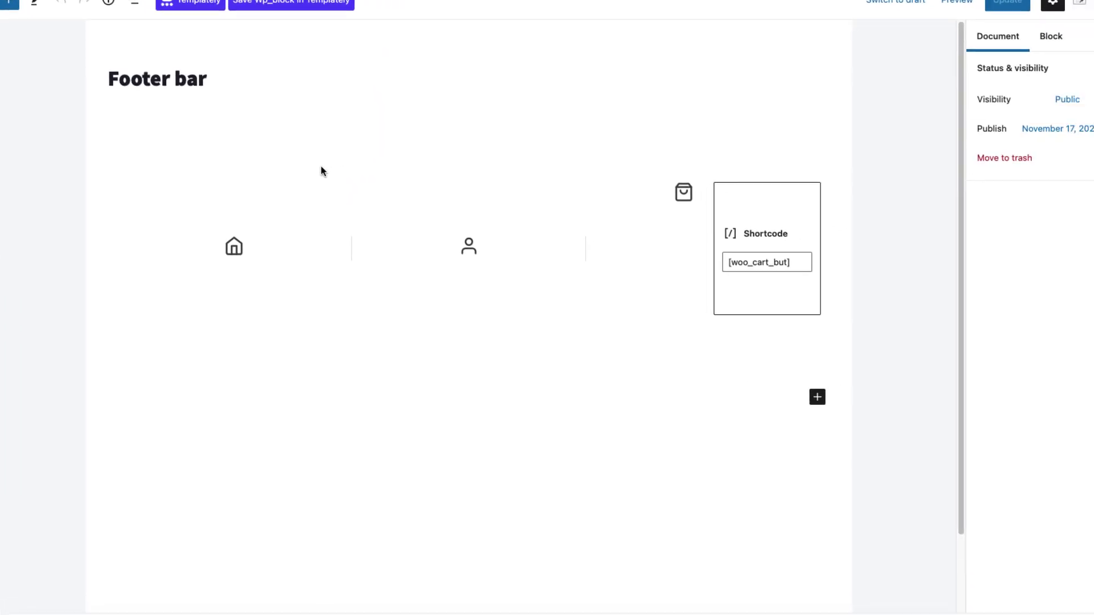
pyautogui.click(441, 205)
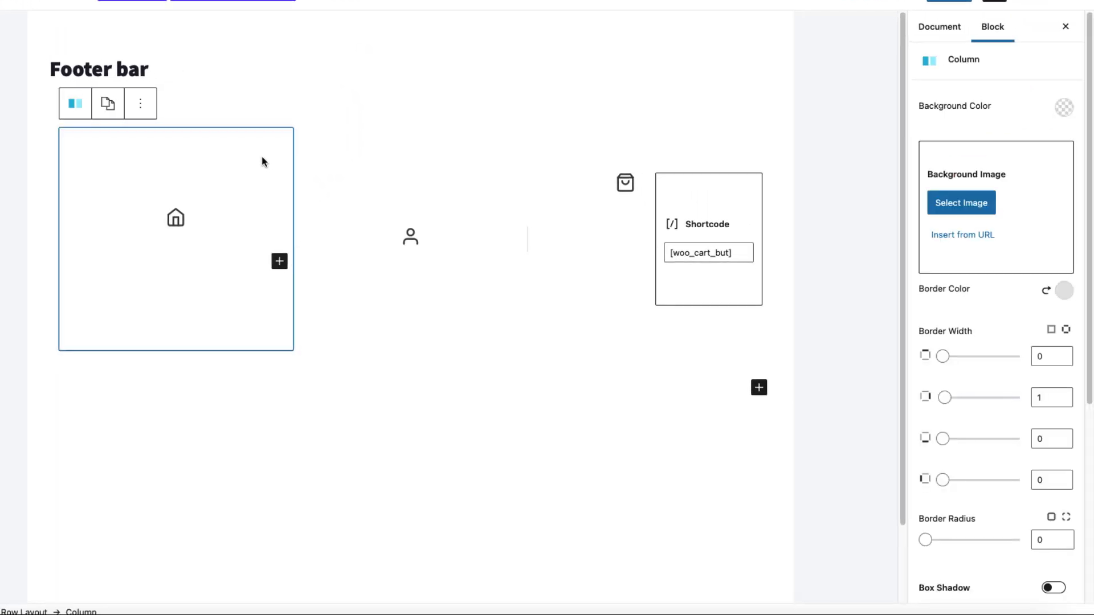
pyautogui.click(24, 611)
pyautogui.scroll(-1, 1026, 561)
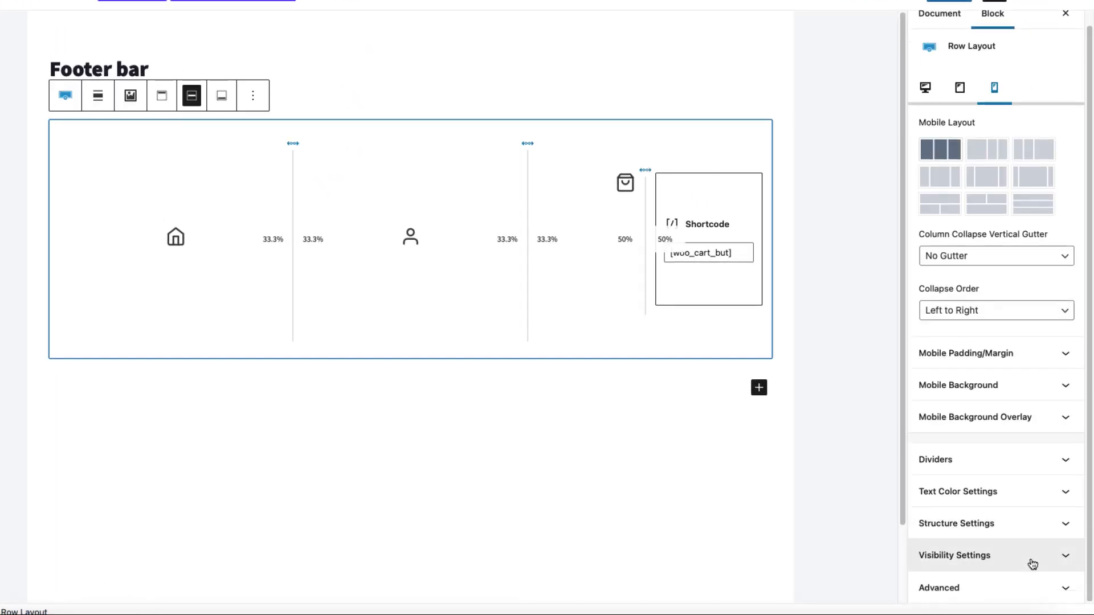
pyautogui.click(995, 588)
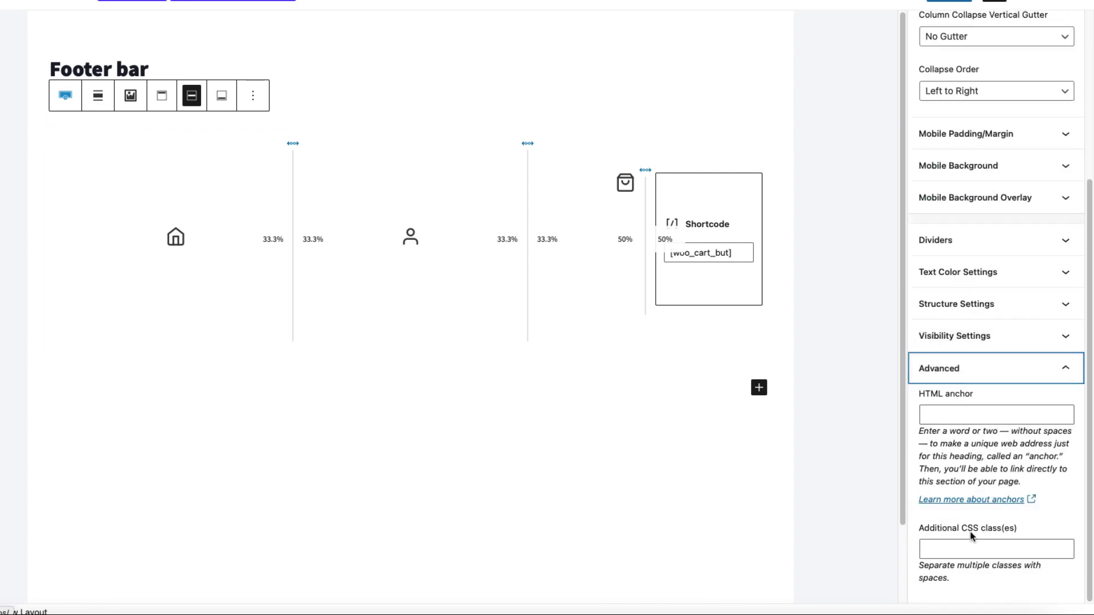
pyautogui.click(954, 545)
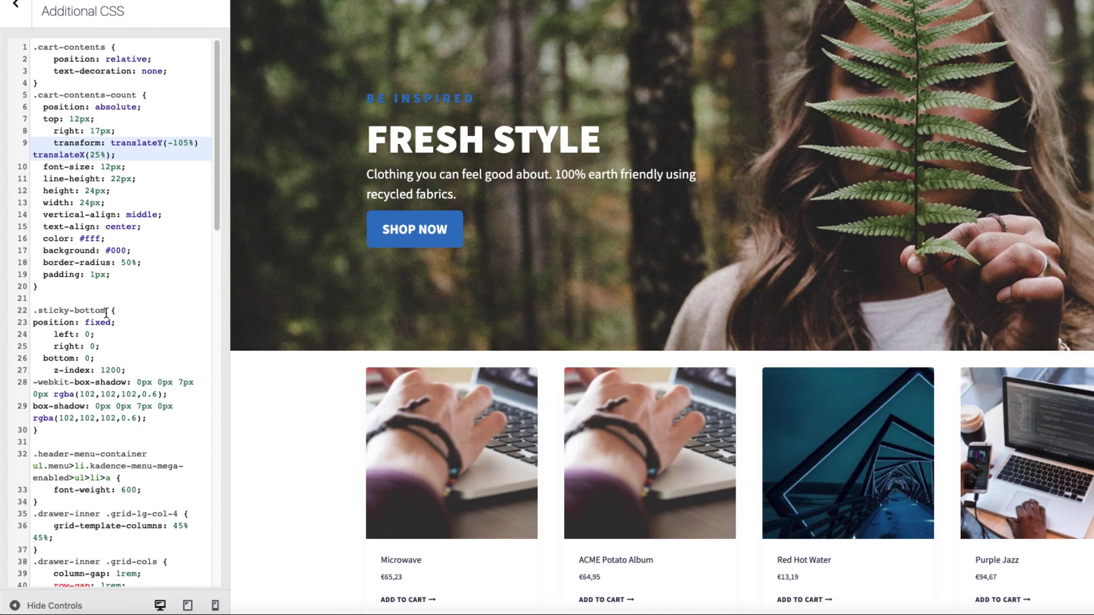
pyautogui.moveTo(106, 313); pyautogui.dragTo(31, 315)
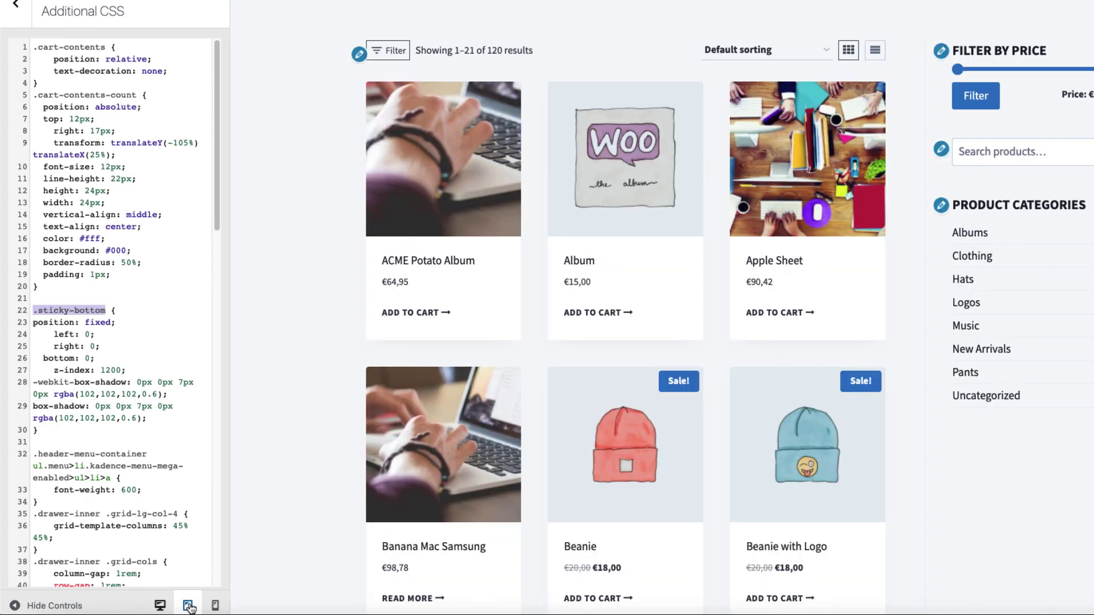
# Preview the shop page at tablet and mobile sizes in the customizer and check the bottom bar while scrolling.
pyautogui.click(189, 606)
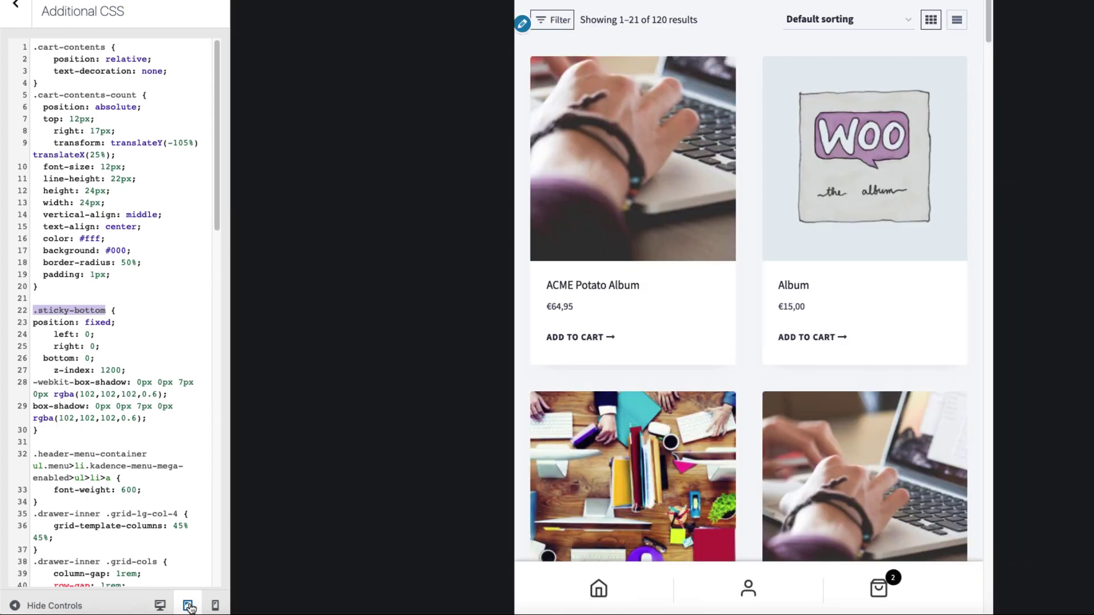
pyautogui.scroll(-9, 657, 201)
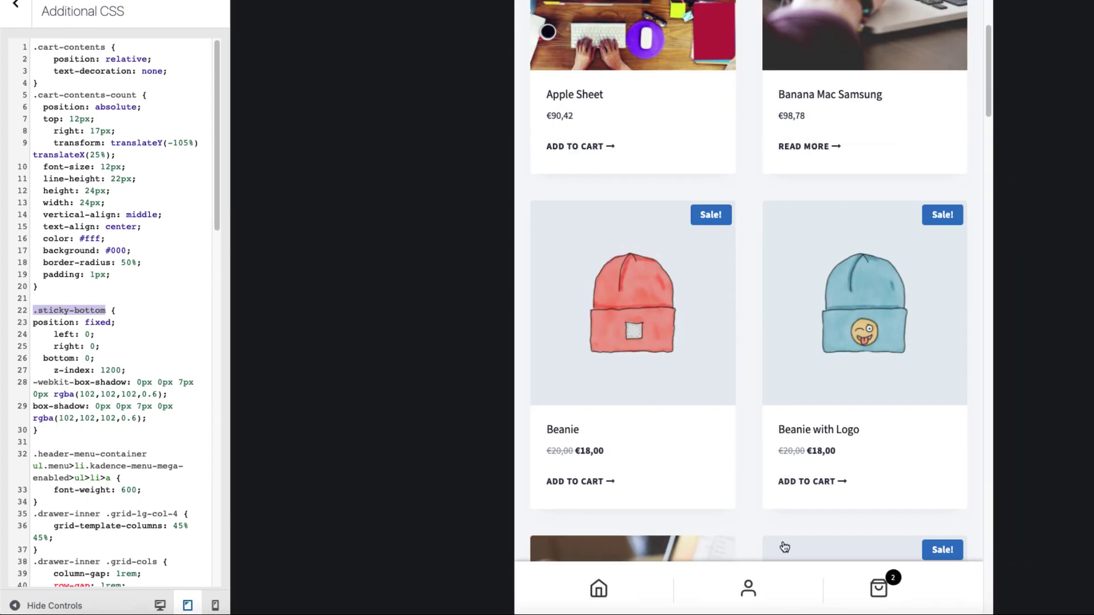
pyautogui.click(214, 606)
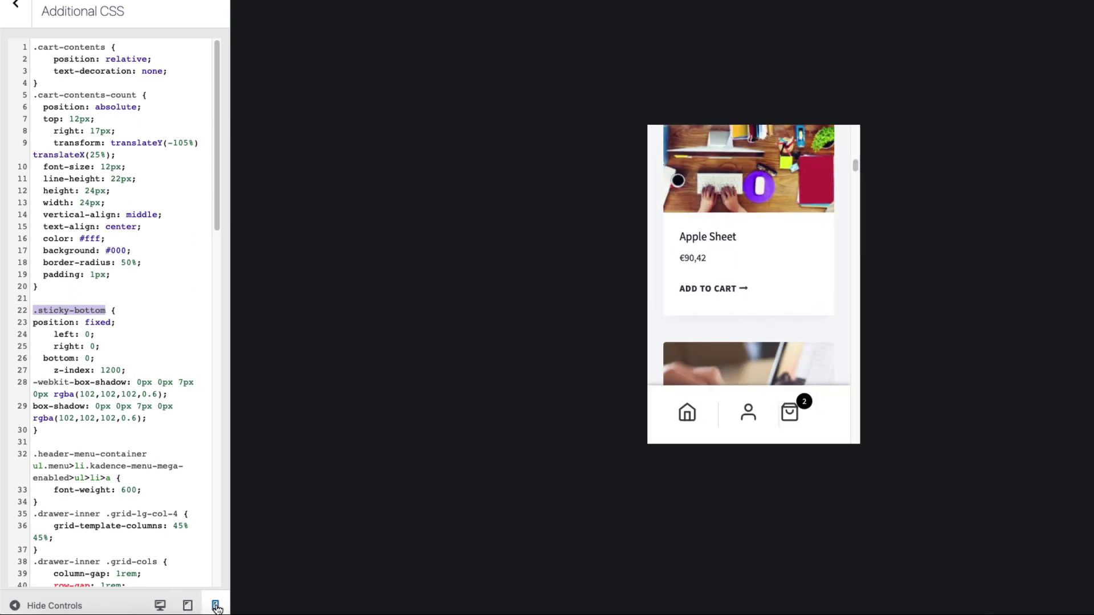
pyautogui.scroll(-2, 755, 344)
pyautogui.scroll(-10, 755, 345)
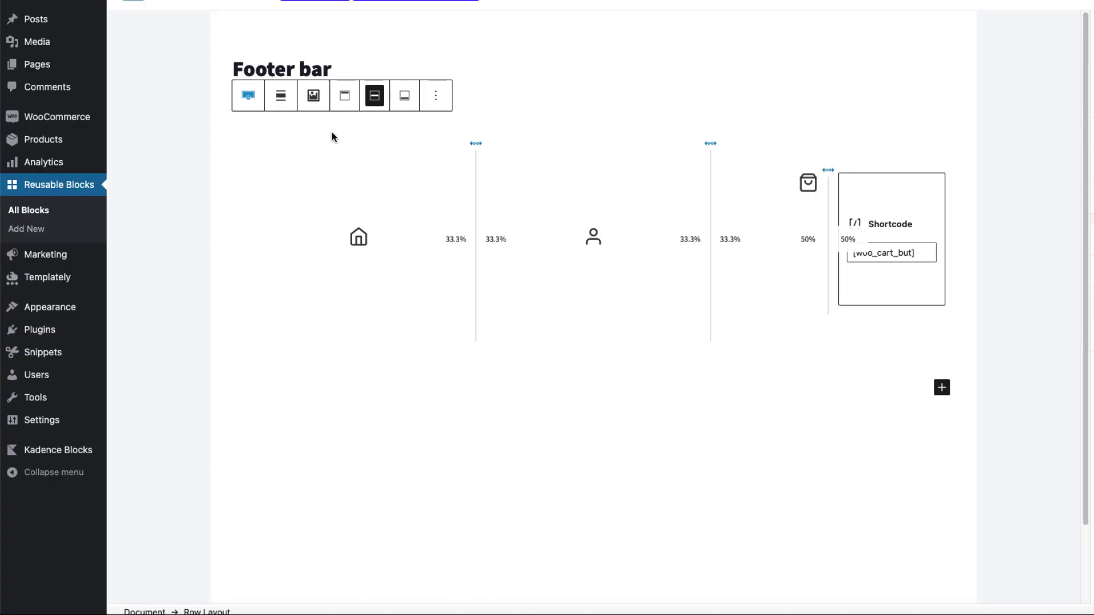
# Set the right mobile margin of the account icon's column to 30 px, then update the block and refresh the mobile shop page.
pyautogui.click(566, 158)
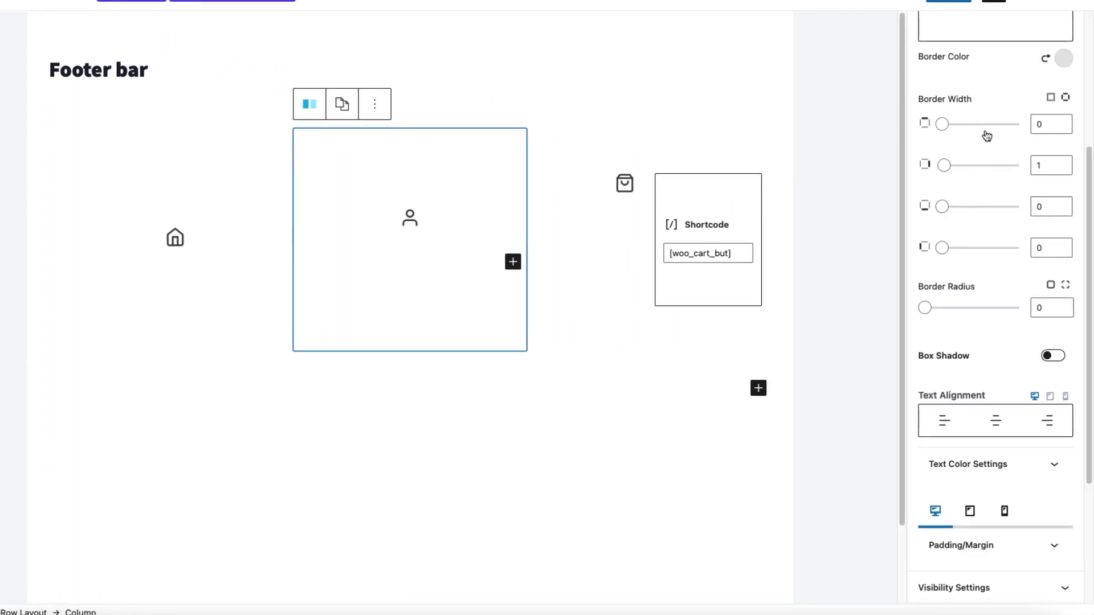
pyautogui.scroll(-4, 997, 205)
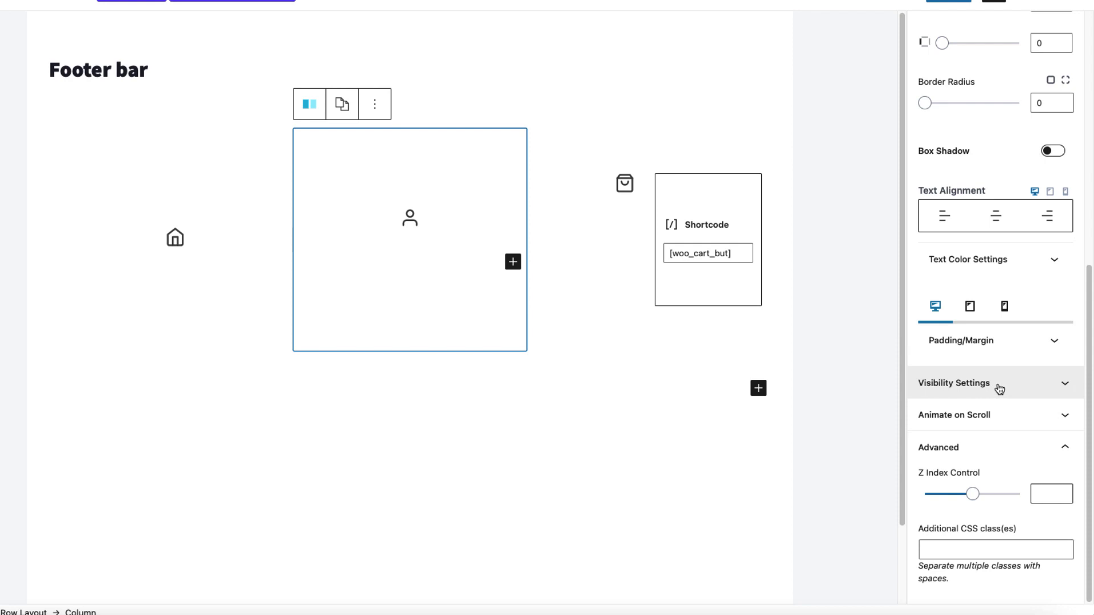
pyautogui.click(1031, 341)
pyautogui.click(1015, 317)
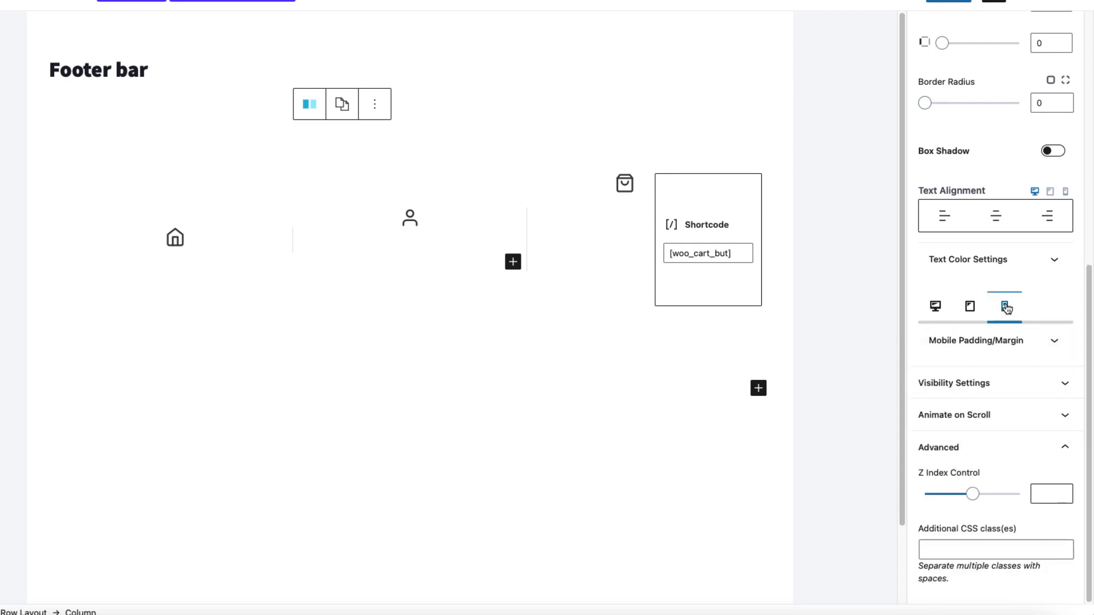
pyautogui.click(1020, 341)
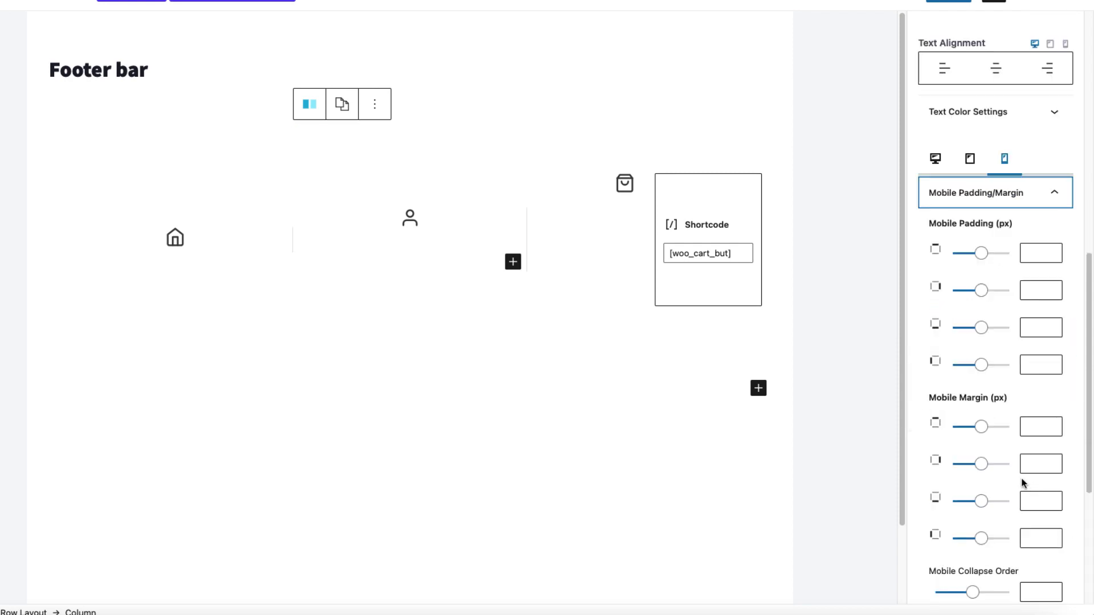
pyautogui.click(1032, 463)
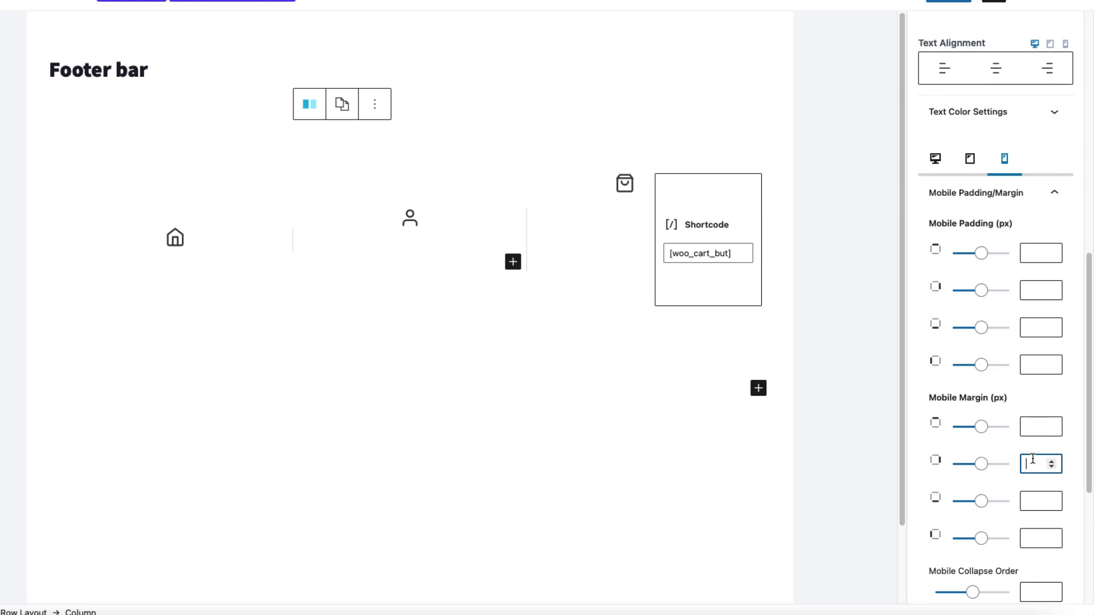
pyautogui.write('30')
pyautogui.click(948, 1)
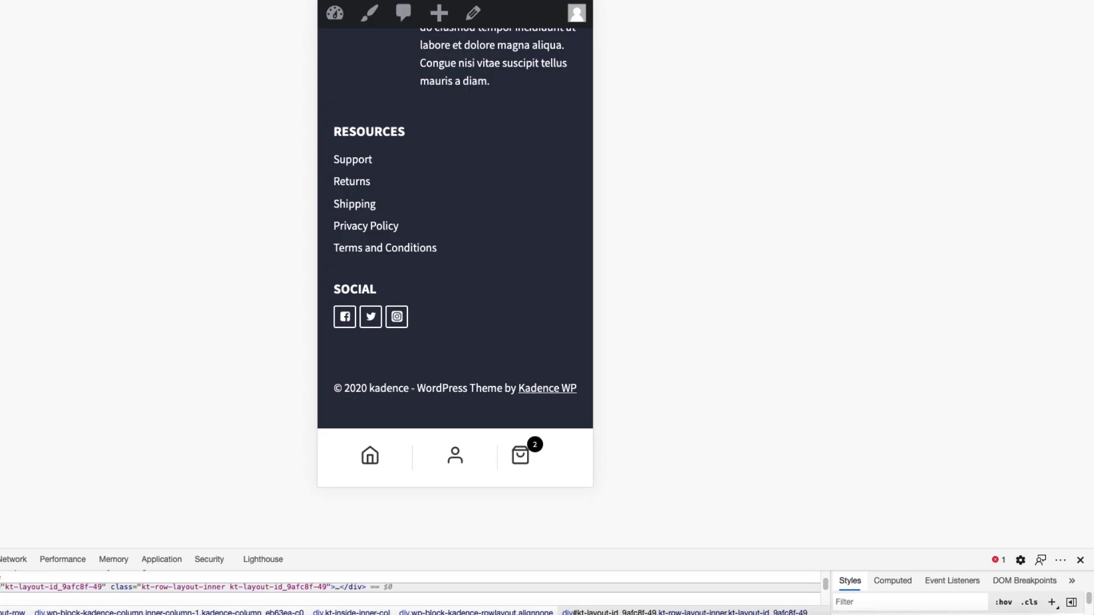
pyautogui.press('super+r')
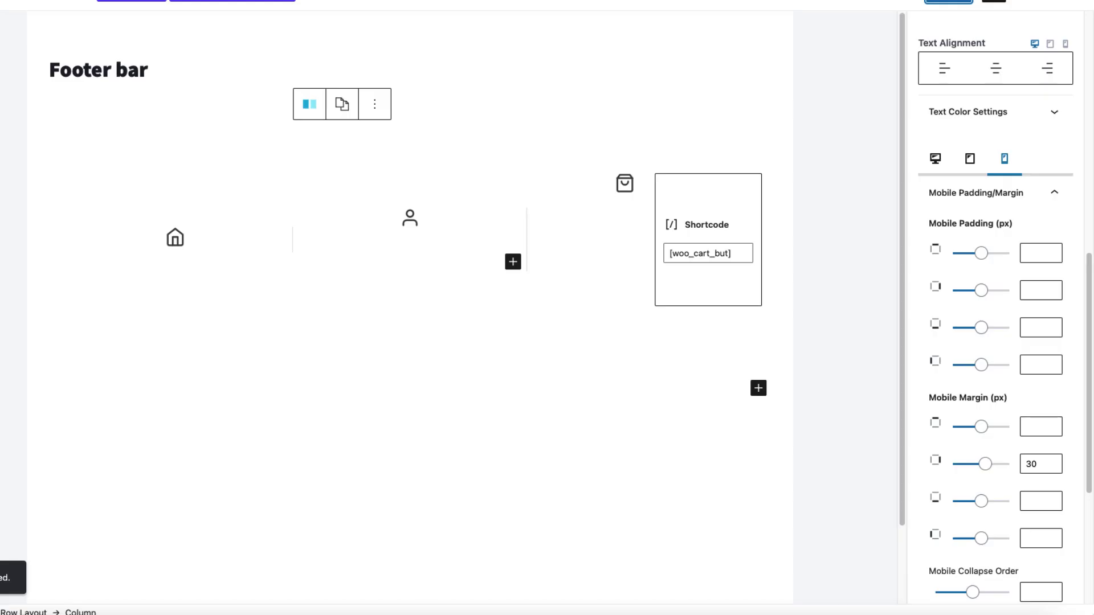
# Change the account icon column's right mobile margin to 20 px and update the reusable block.
pyautogui.doubleClick(1029, 464)
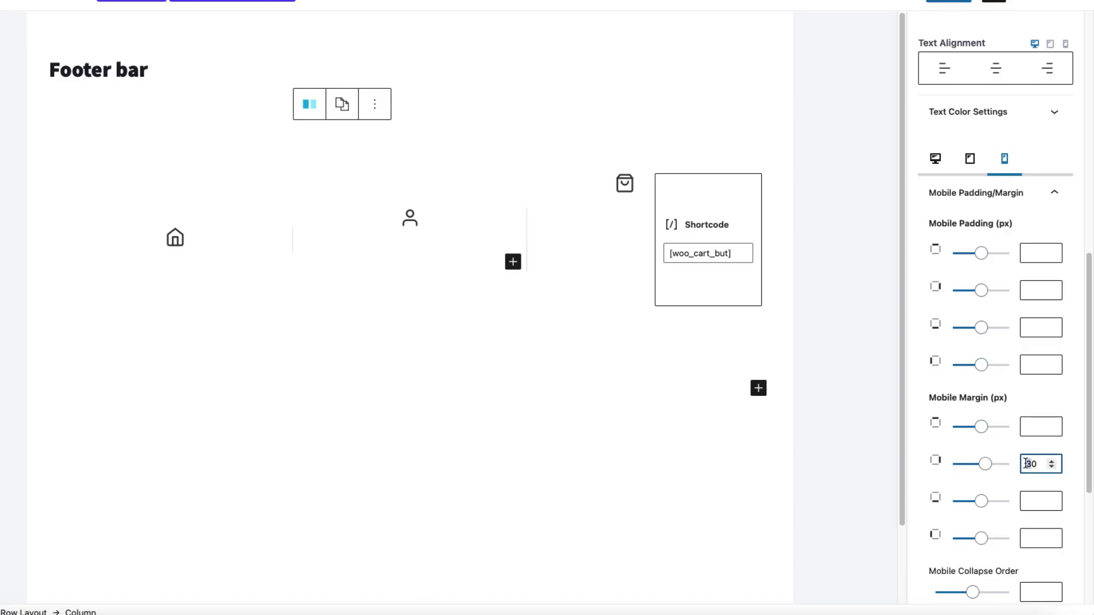
pyautogui.write('20')
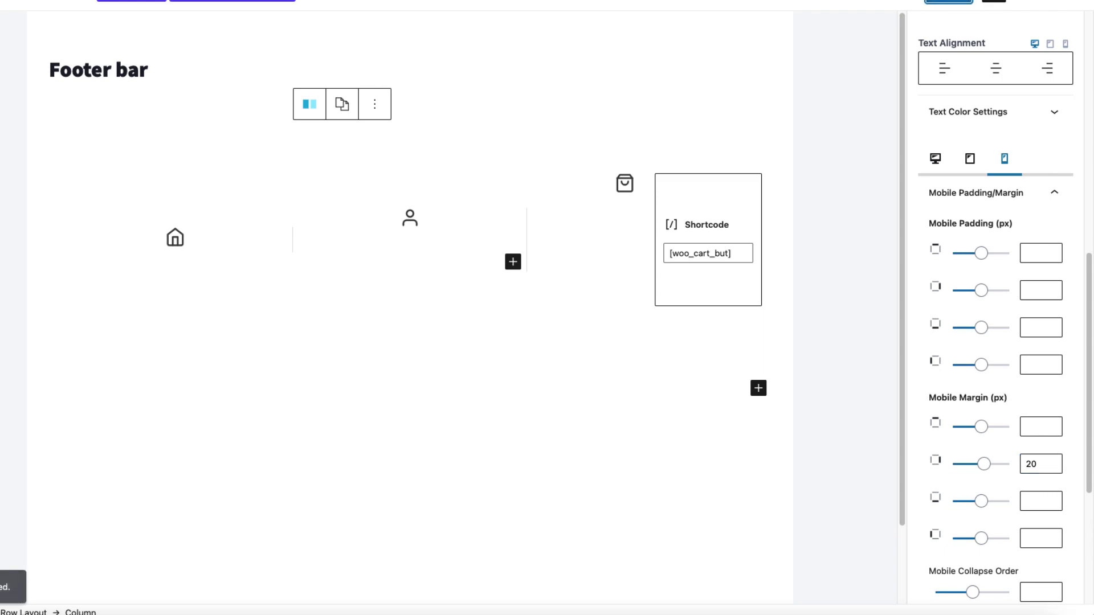